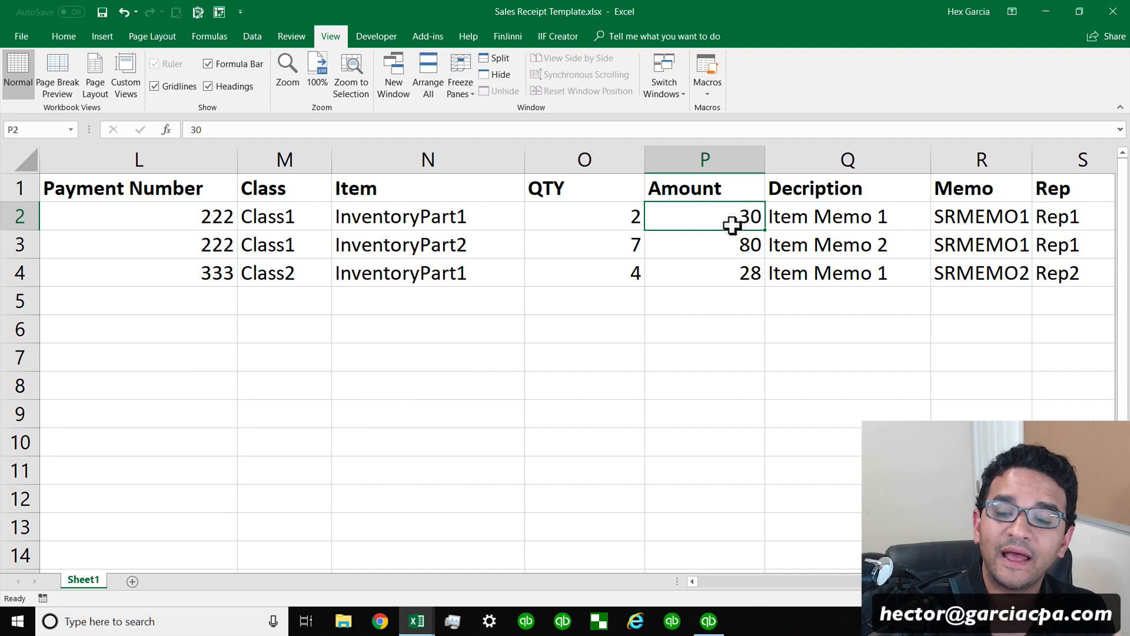
# Switch to QuickBooks and delete the existing sales receipt for ABC CLIENT.
pyautogui.click(711, 622)
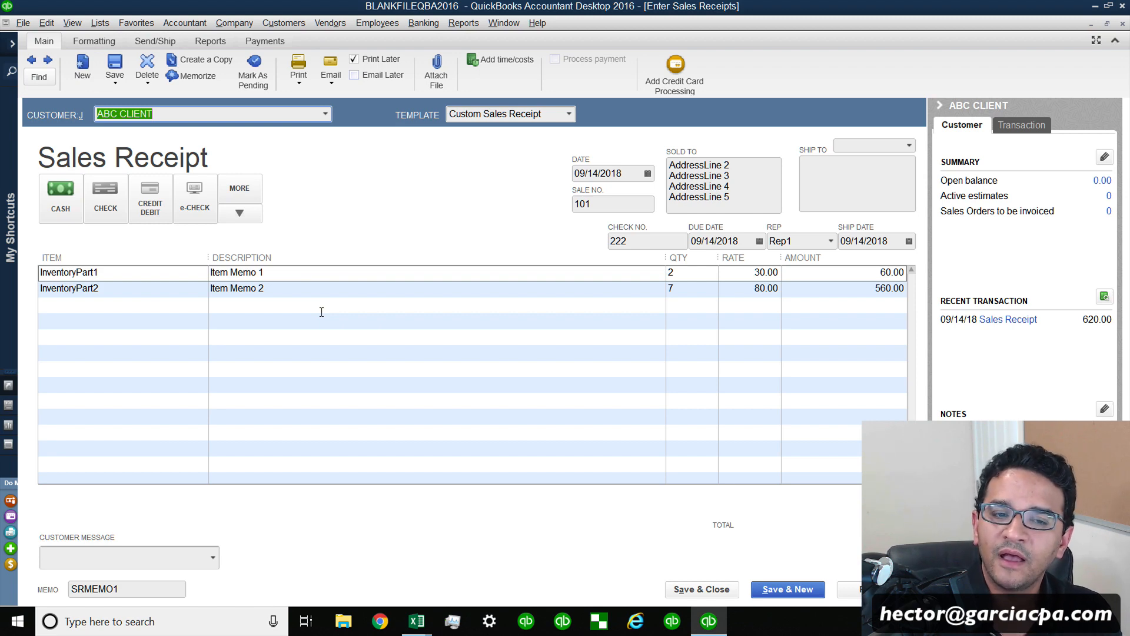
pyautogui.rightClick(356, 203)
pyautogui.click(392, 278)
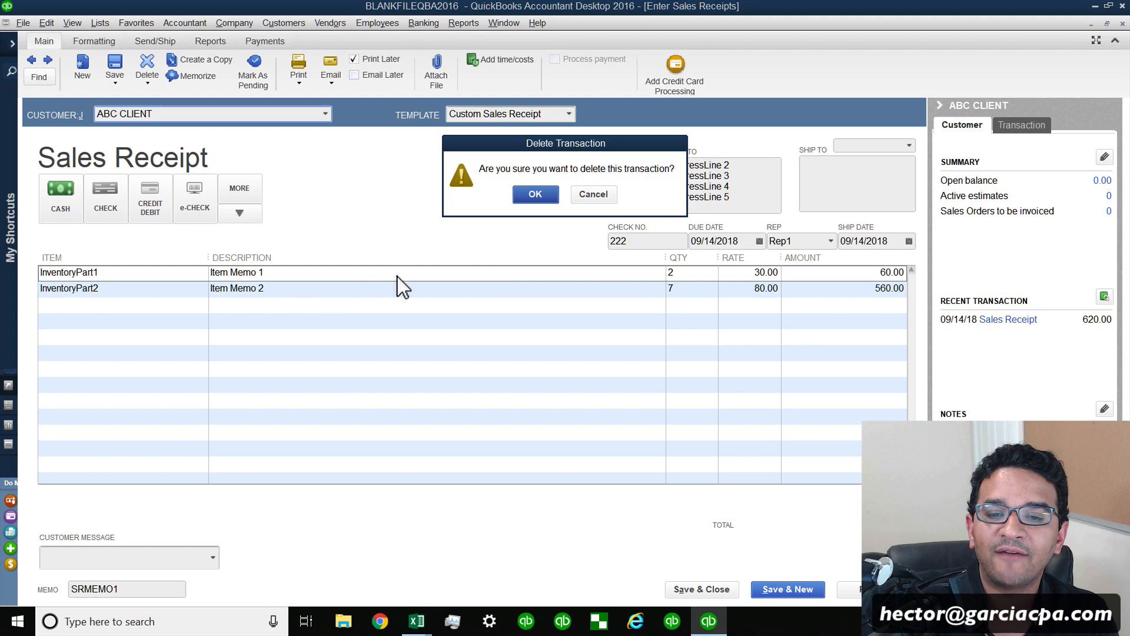
pyautogui.click(535, 196)
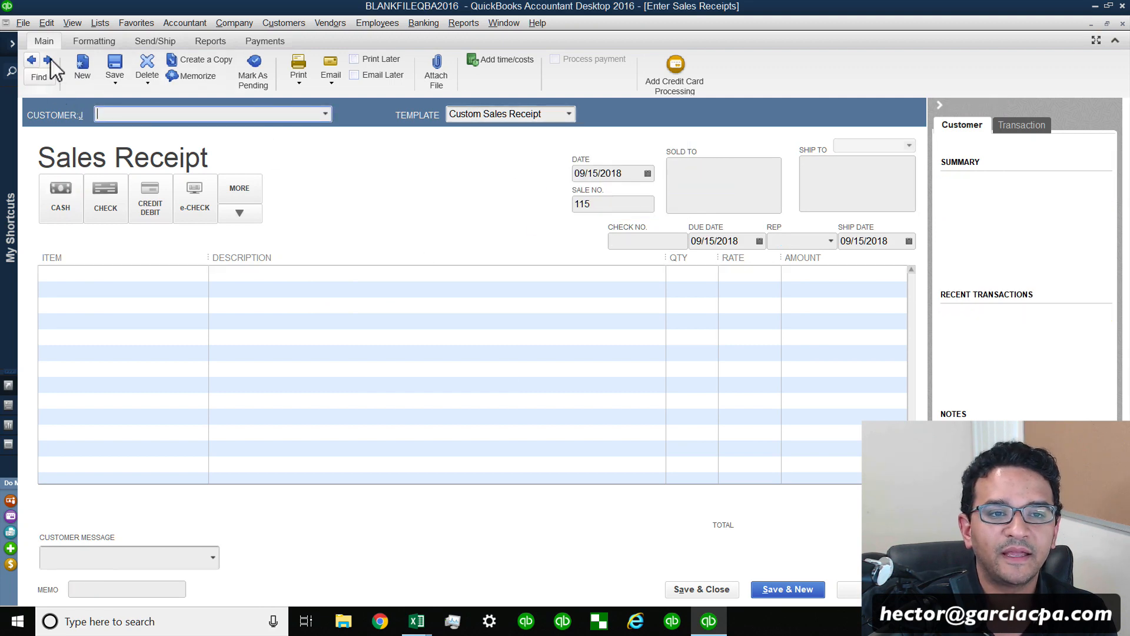
# Review the customer list on the blank sales receipt.
pyautogui.press('super+plus')
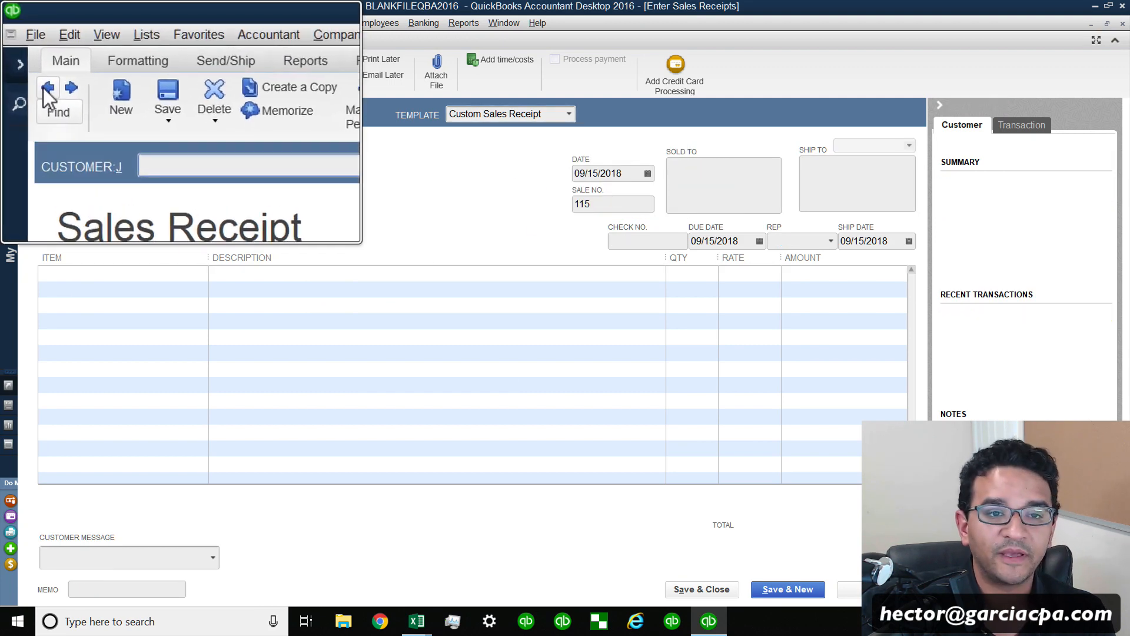
pyautogui.click(323, 119)
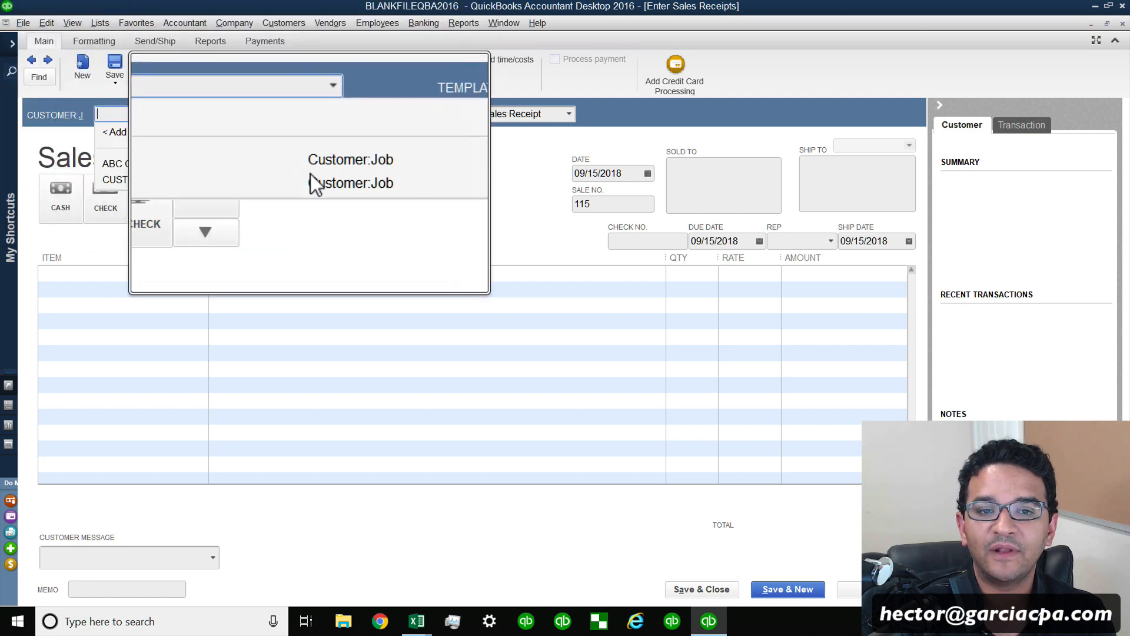
pyautogui.press('super+Escape')
pyautogui.click(345, 211)
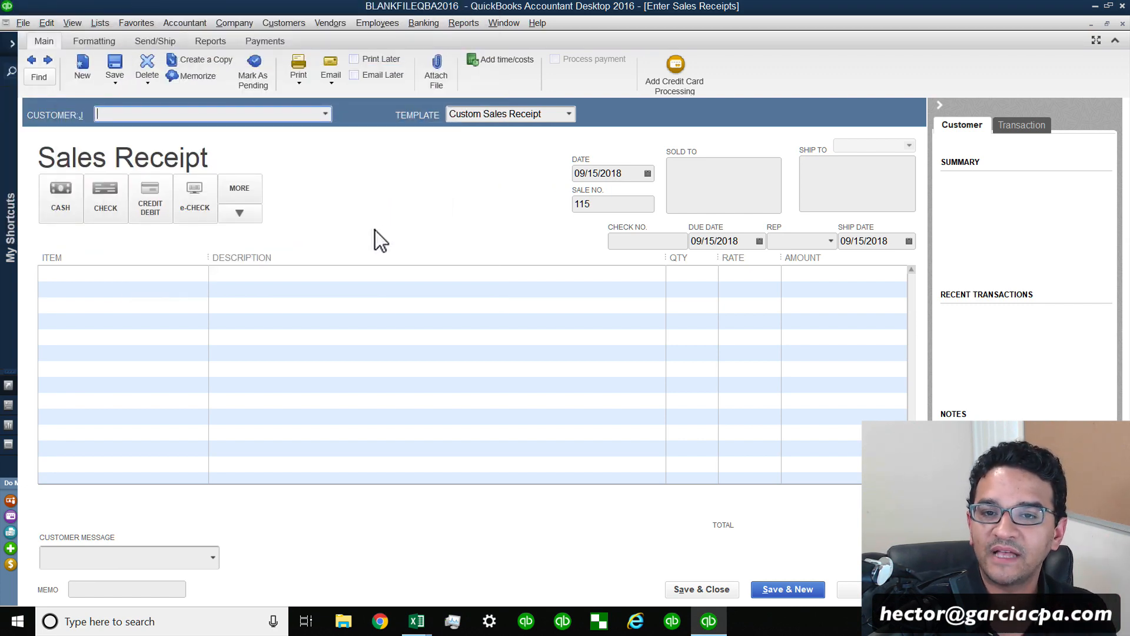
# Run the Profit & Loss report to check the company's totals, then minimize QuickBooks.
pyautogui.click(465, 25)
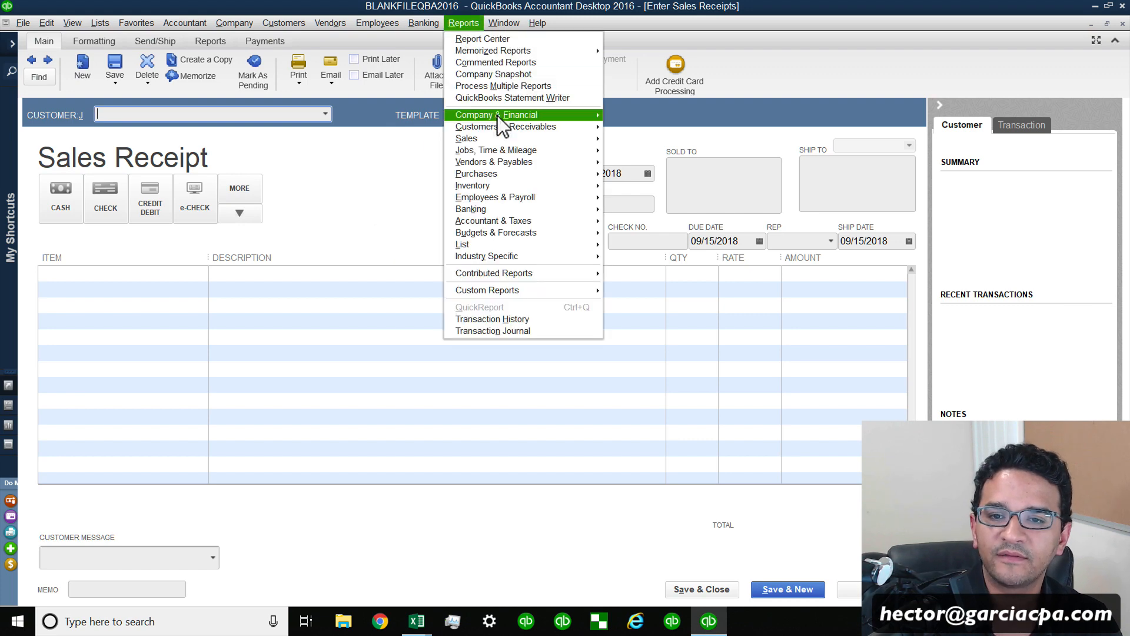
pyautogui.moveTo(497, 116)
pyautogui.click(687, 115)
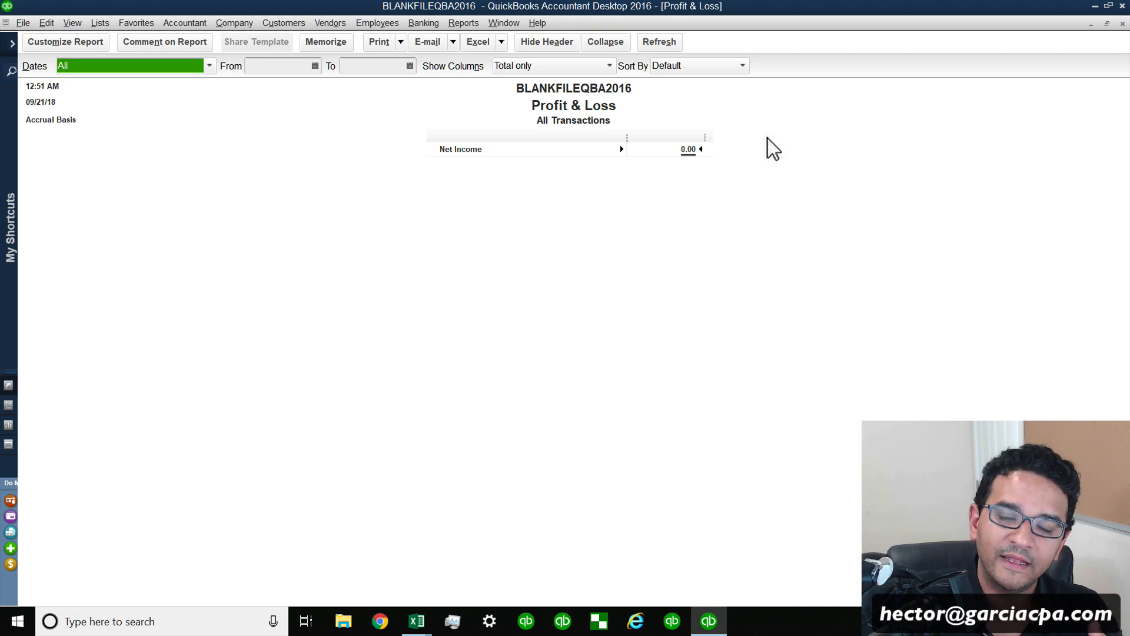
pyautogui.click(1092, 6)
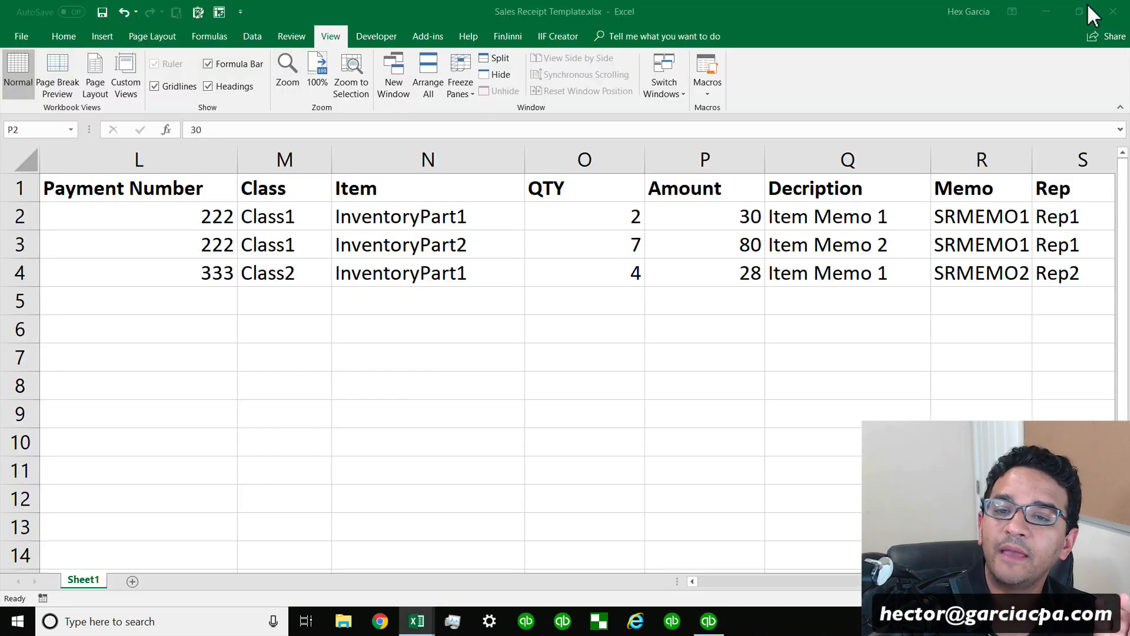
# Open Transaction Pro Importer and browse the available import types.
pyautogui.click(599, 622)
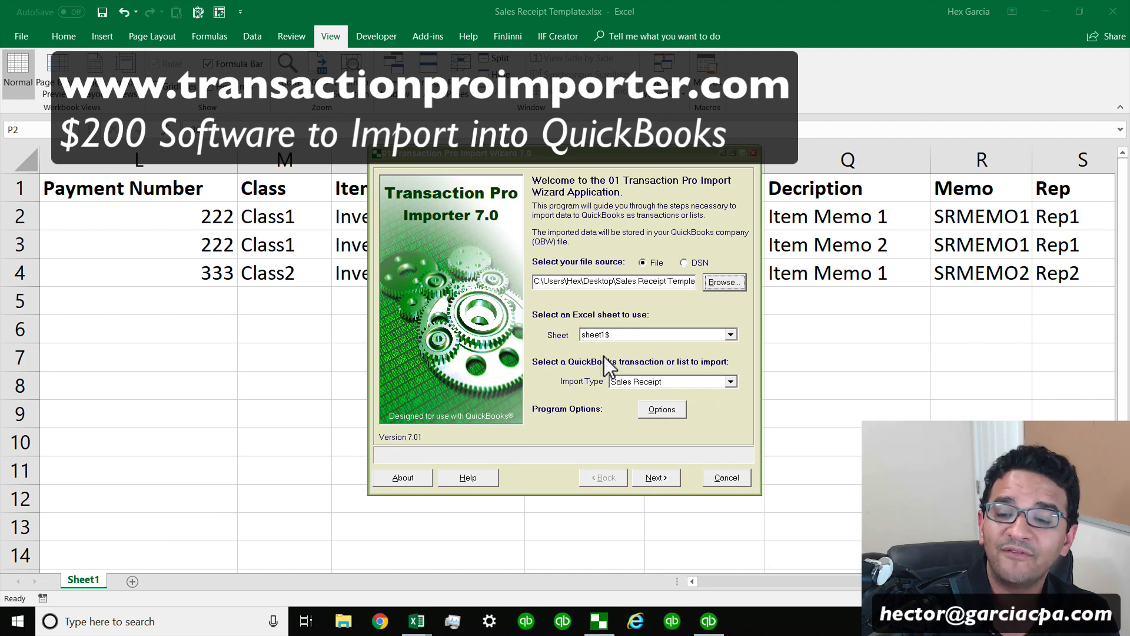
pyautogui.click(650, 383)
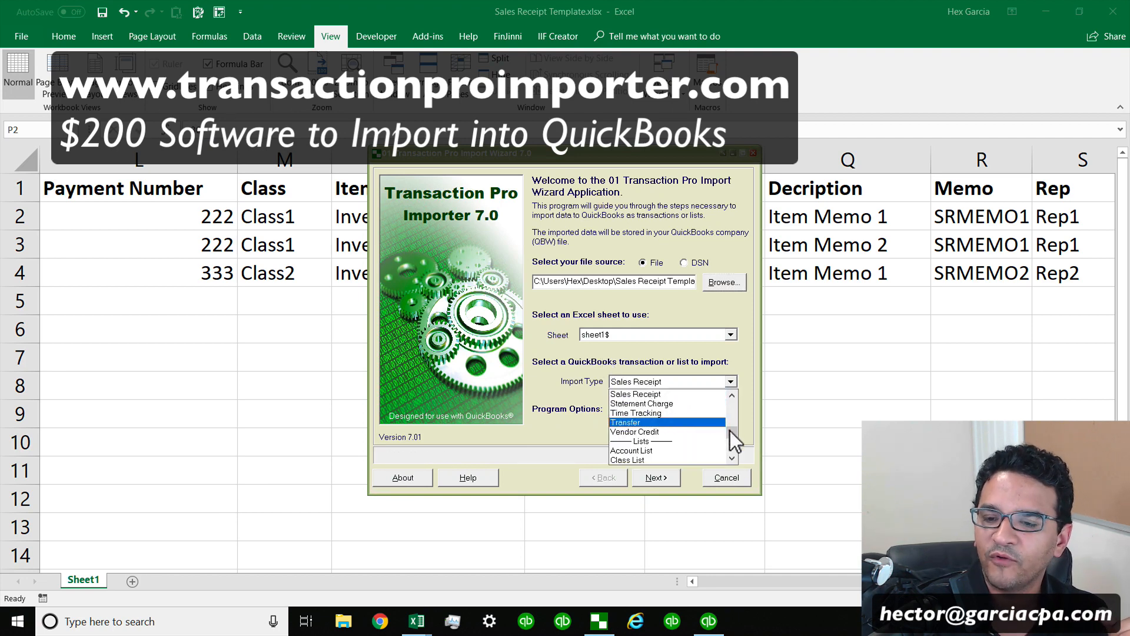
pyautogui.moveTo(730, 431); pyautogui.dragTo(735, 397)
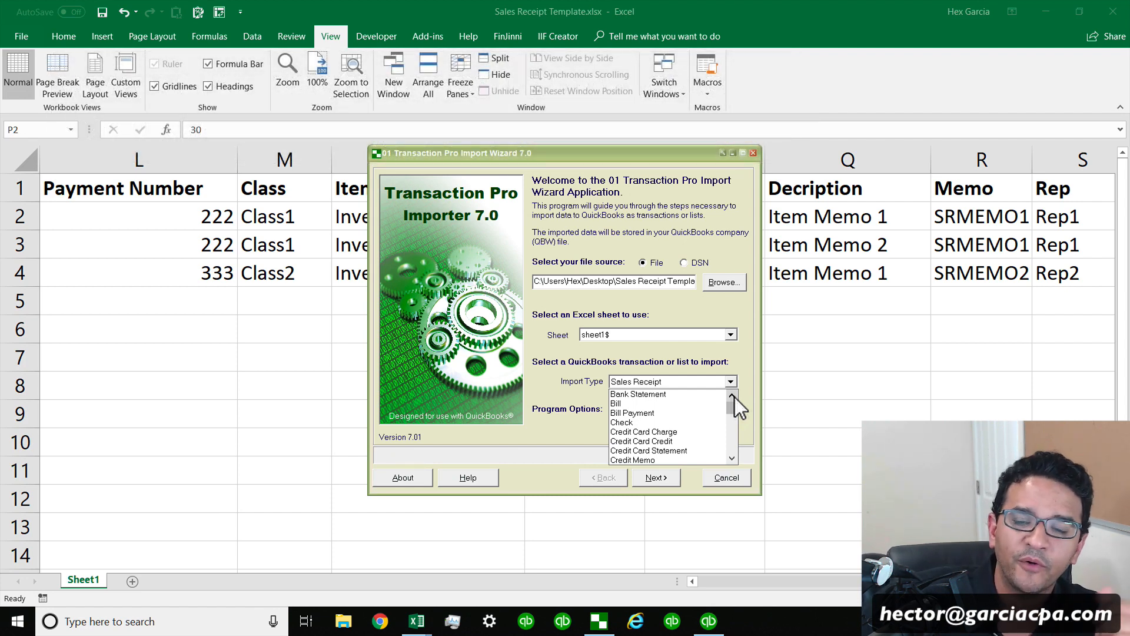
pyautogui.click(560, 398)
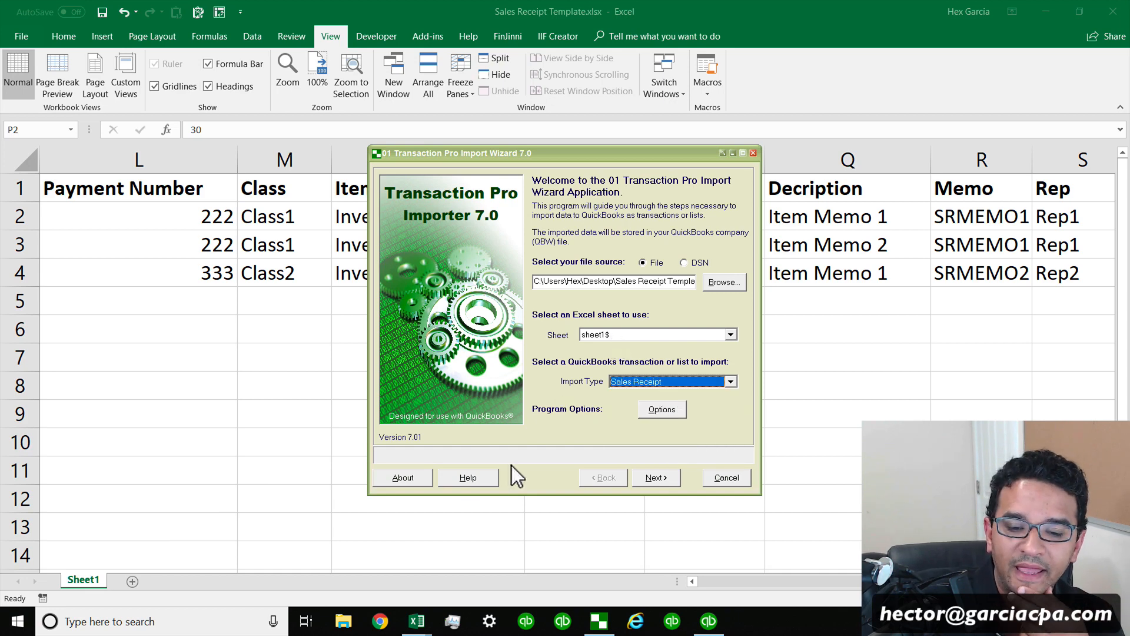
# Review the Date, Customer and address columns of the sales receipt spreadsheet.
pyautogui.moveTo(416, 621)
pyautogui.click(347, 537)
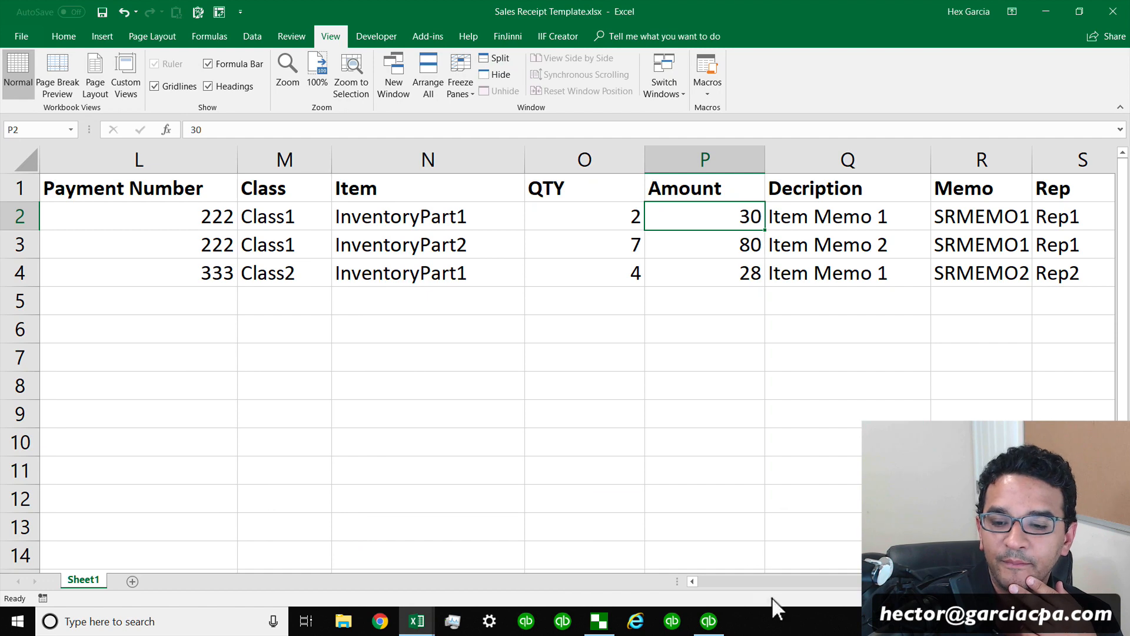
pyautogui.moveTo(883, 586); pyautogui.dragTo(712, 586)
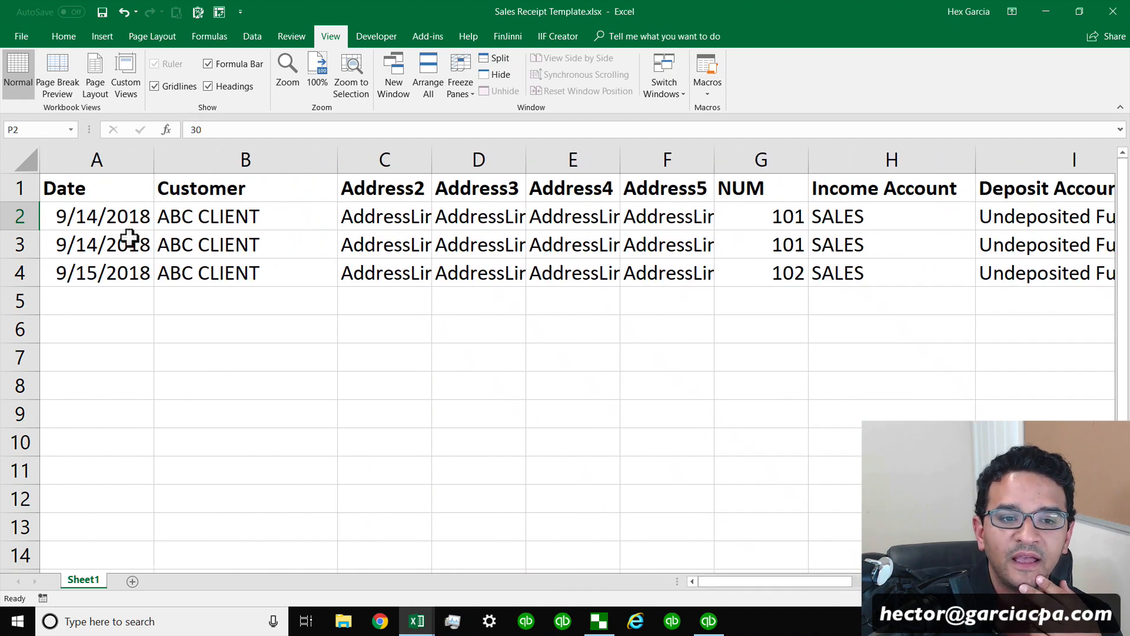
pyautogui.click(105, 219)
pyautogui.click(106, 243)
pyautogui.click(243, 217)
pyautogui.click(255, 242)
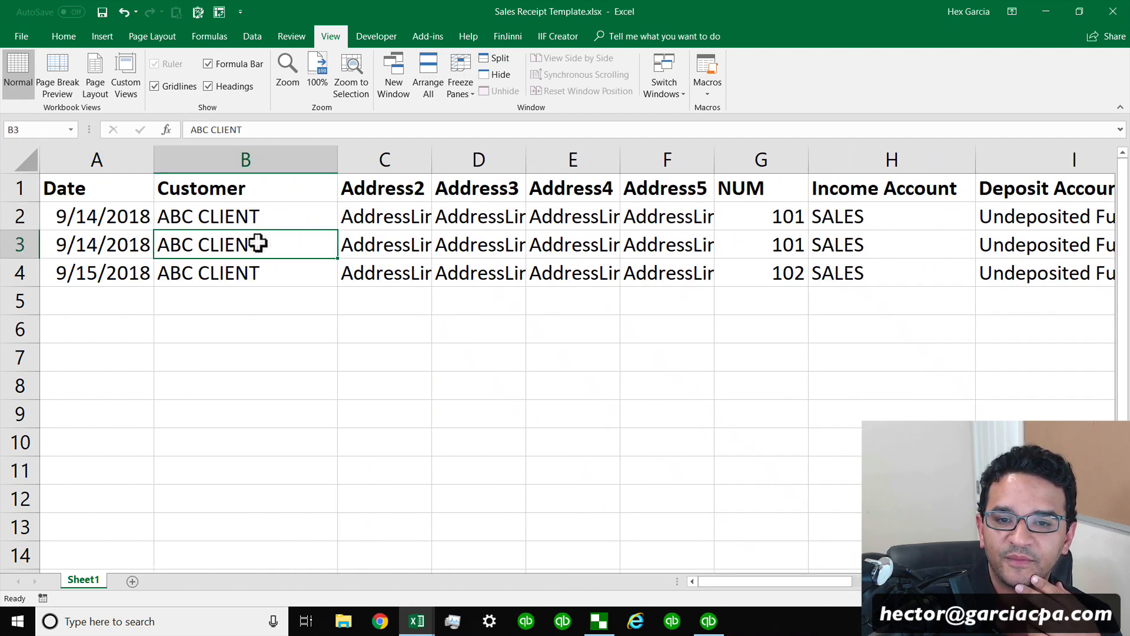
pyautogui.moveTo(397, 222); pyautogui.dragTo(651, 216)
# Review the account, payment, item, amount, memo, rep, PRINT and SEND columns of the spreadsheet.
pyautogui.moveTo(700, 583); pyautogui.dragTo(839, 582)
pyautogui.click(272, 215)
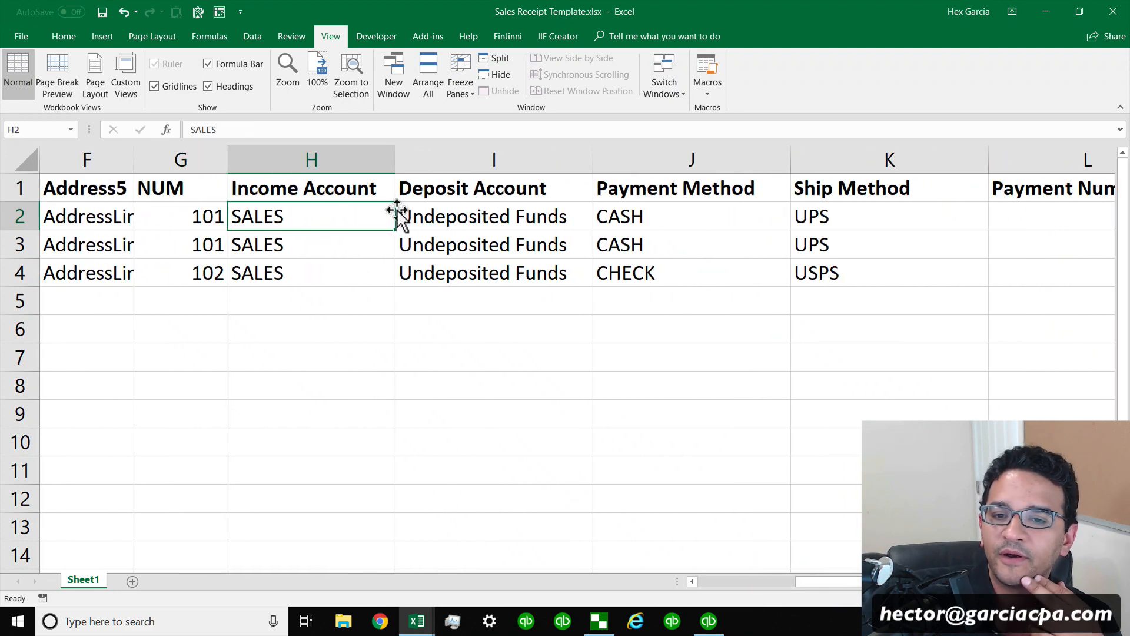
pyautogui.click(680, 213)
pyautogui.moveTo(840, 583); pyautogui.dragTo(880, 583)
pyautogui.click(562, 217)
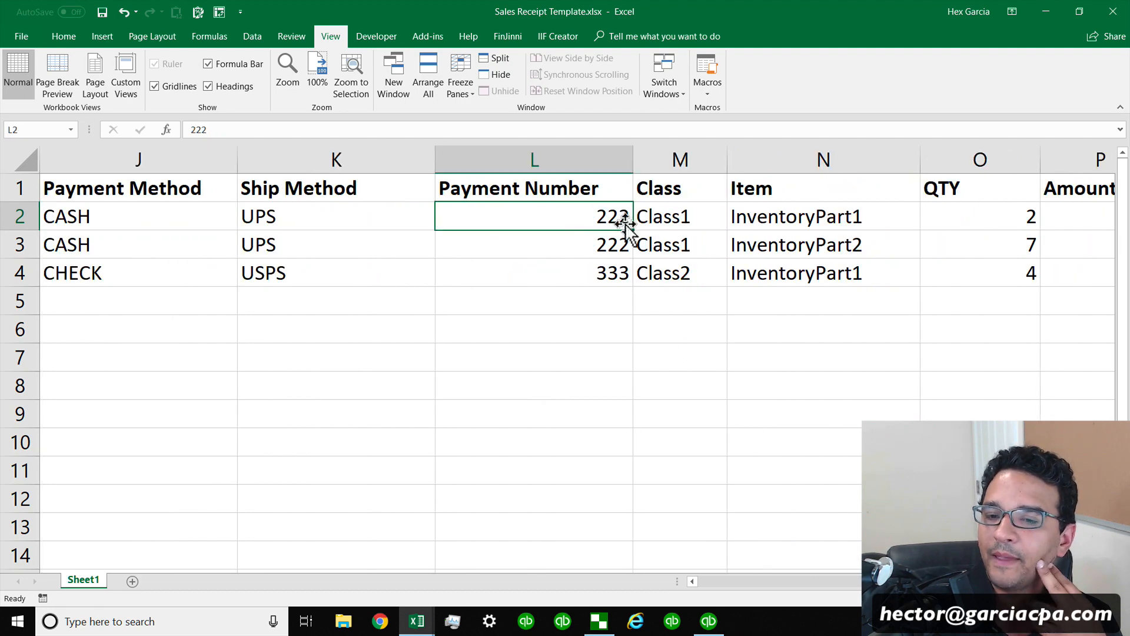
pyautogui.click(679, 213)
pyautogui.moveTo(880, 583); pyautogui.dragTo(892, 583)
pyautogui.click(454, 245)
pyautogui.click(605, 219)
pyautogui.click(746, 219)
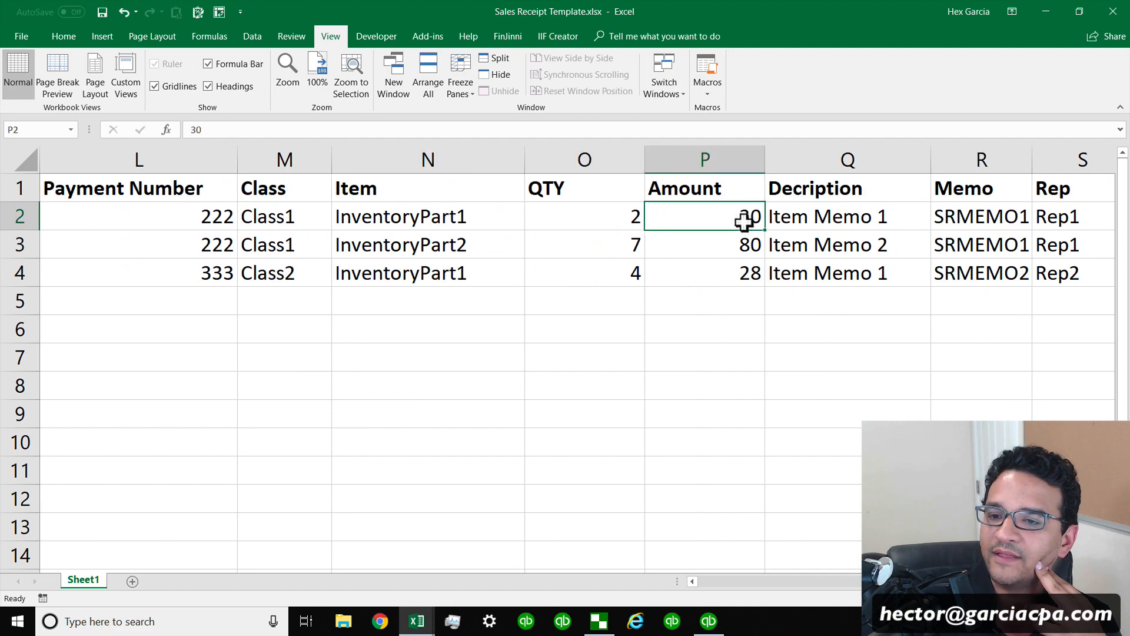
pyautogui.click(841, 219)
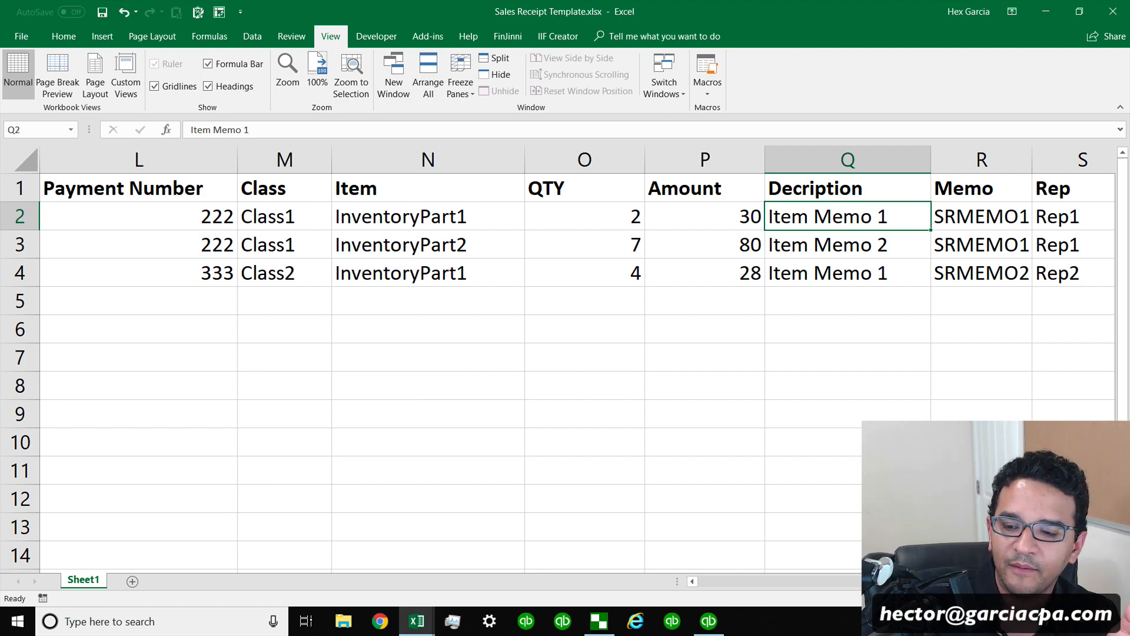
pyautogui.hscroll(2, 576, 359)
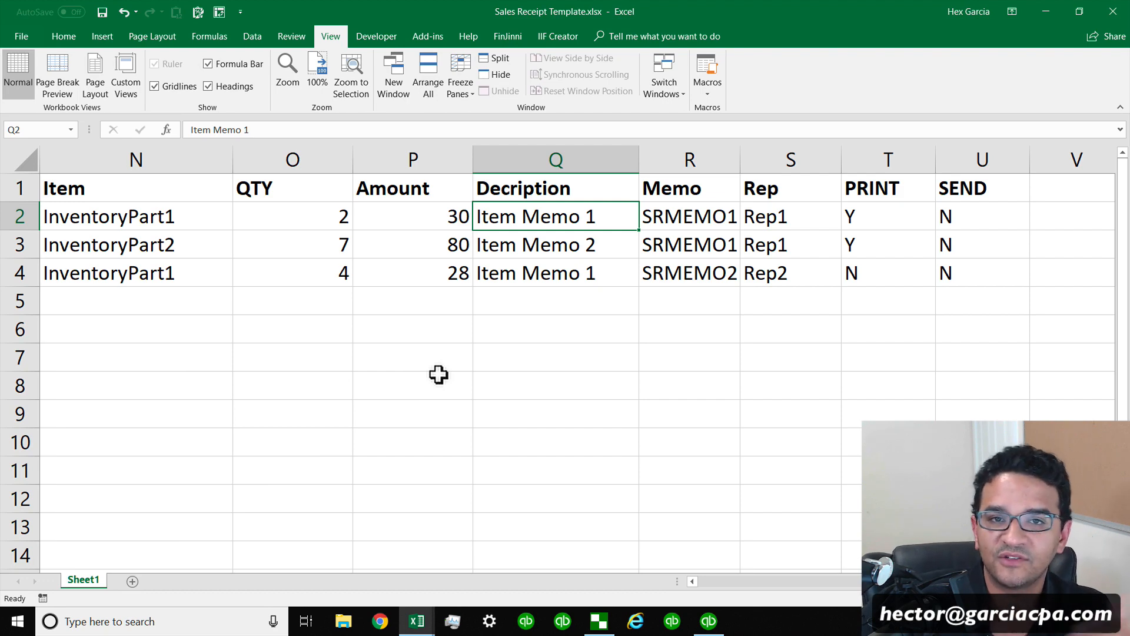
# Bring the import wizard over QuickBooks and choose Sales Receipt Template.xlsx on the Desktop as the file source.
pyautogui.click(596, 625)
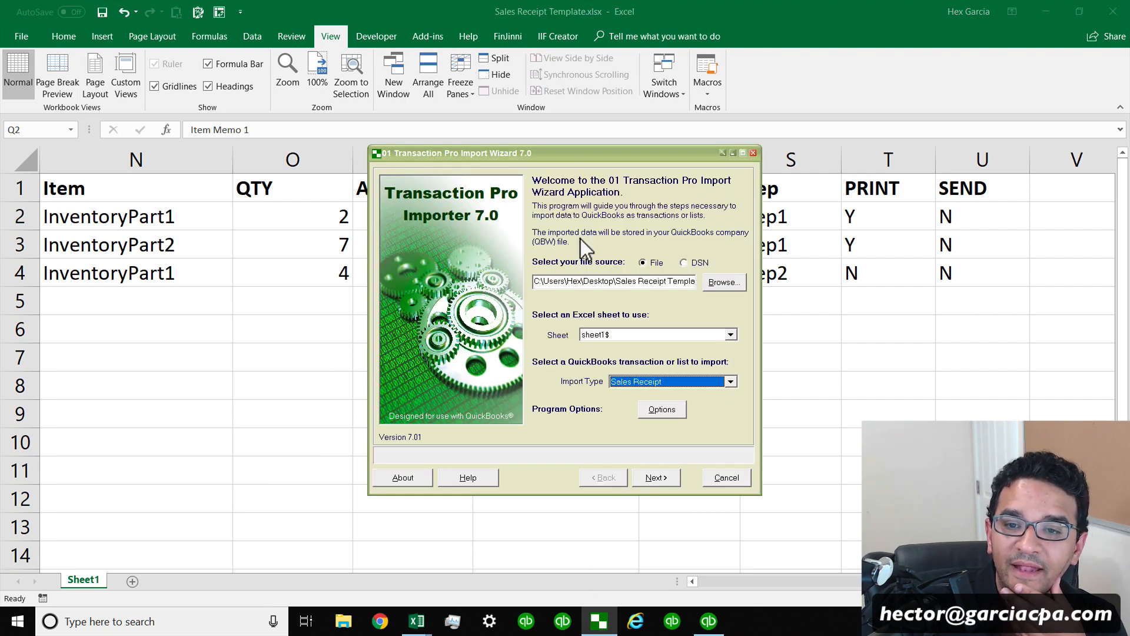
pyautogui.click(1049, 8)
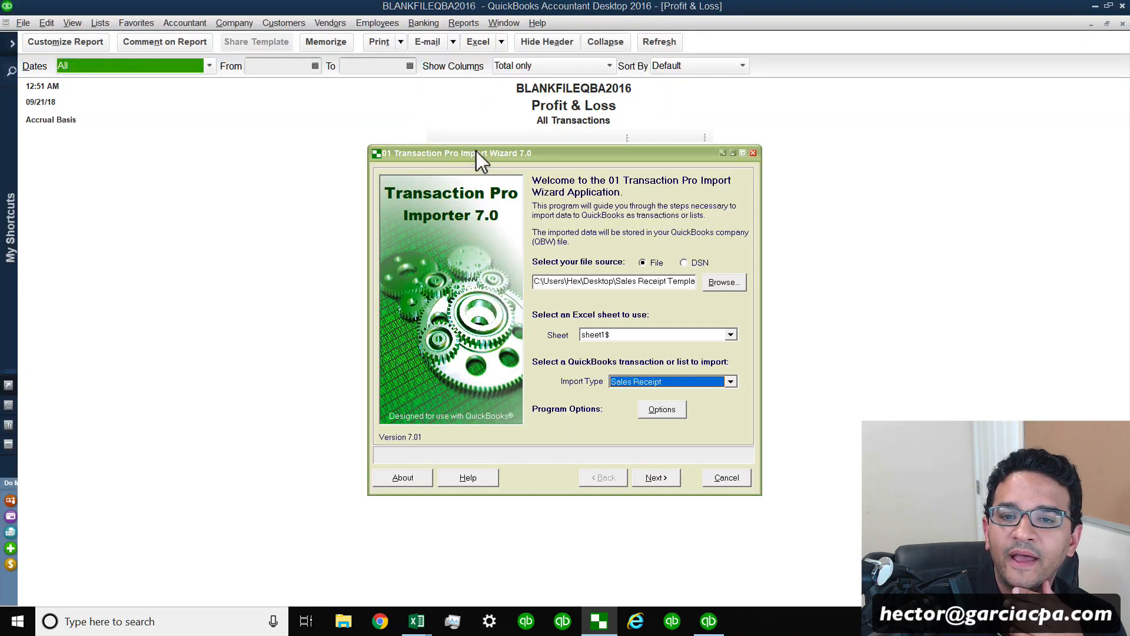
pyautogui.moveTo(478, 158); pyautogui.dragTo(266, 122)
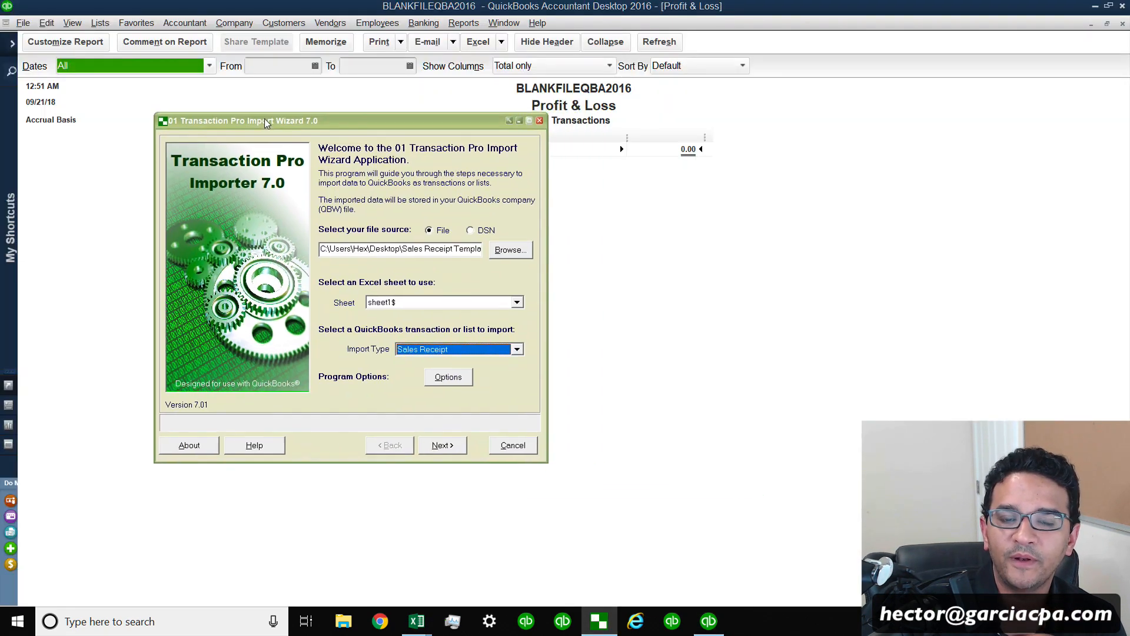
pyautogui.click(511, 252)
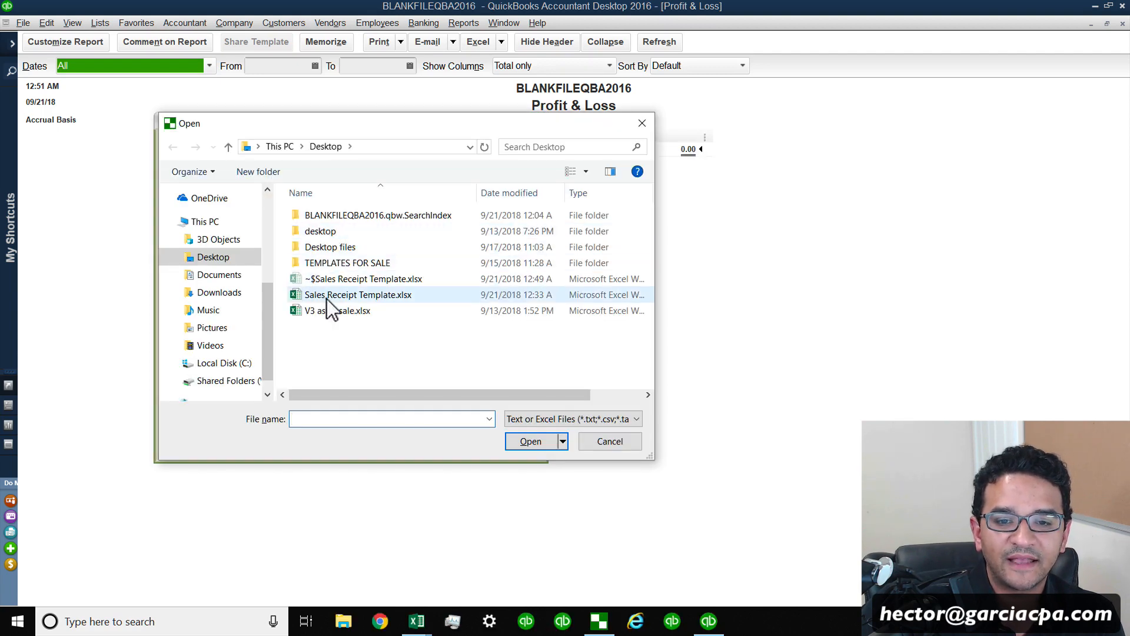
pyautogui.click(338, 294)
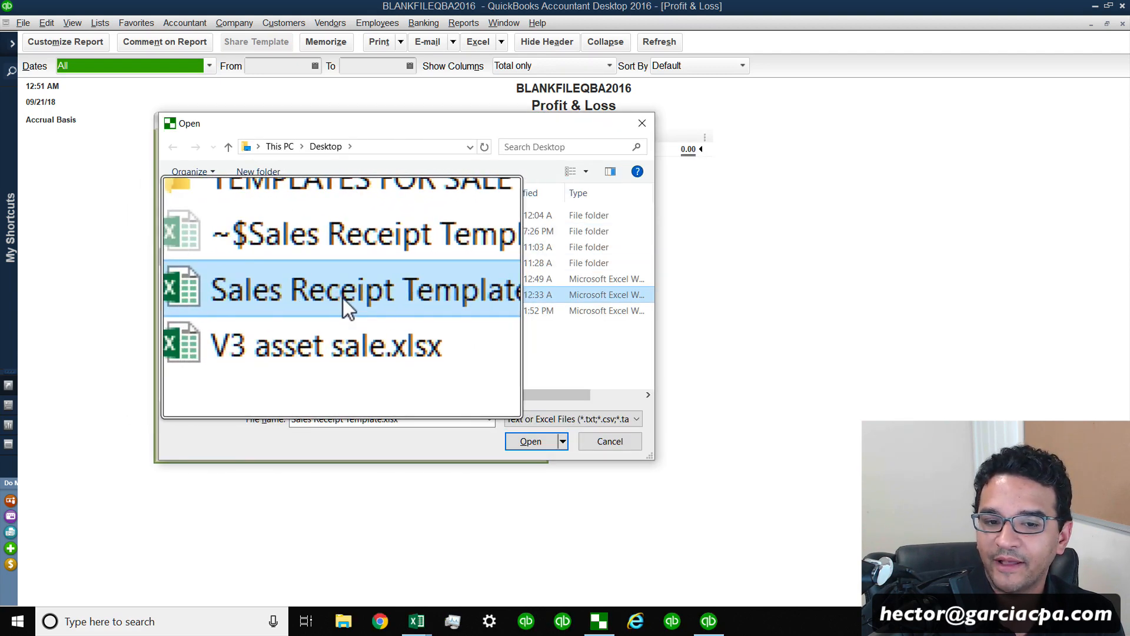
pyautogui.click(338, 298)
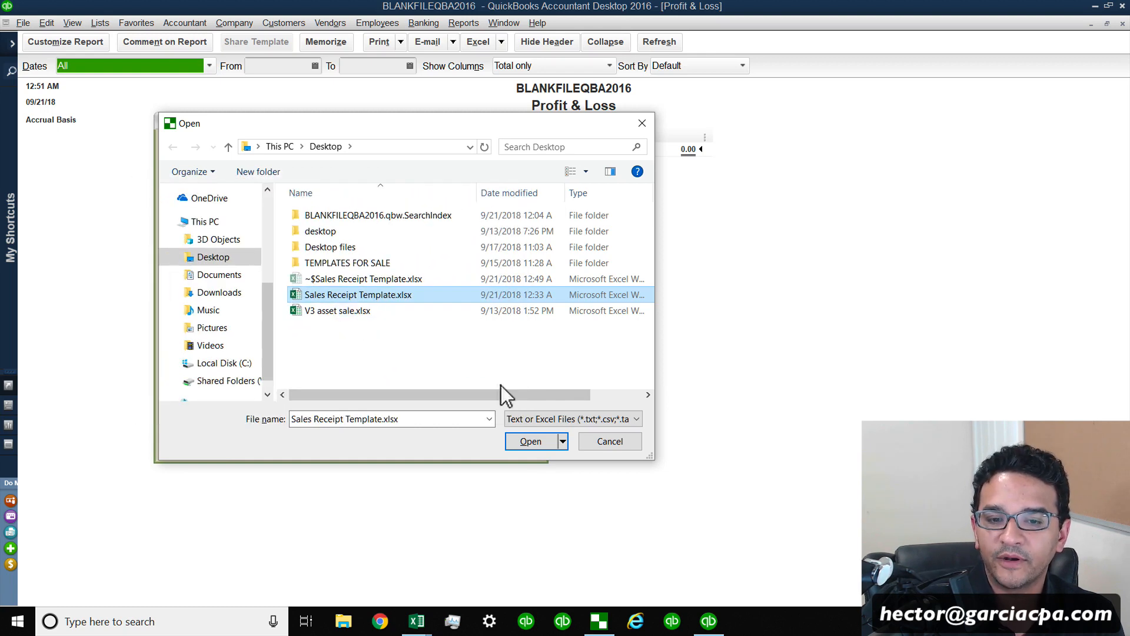
pyautogui.click(525, 440)
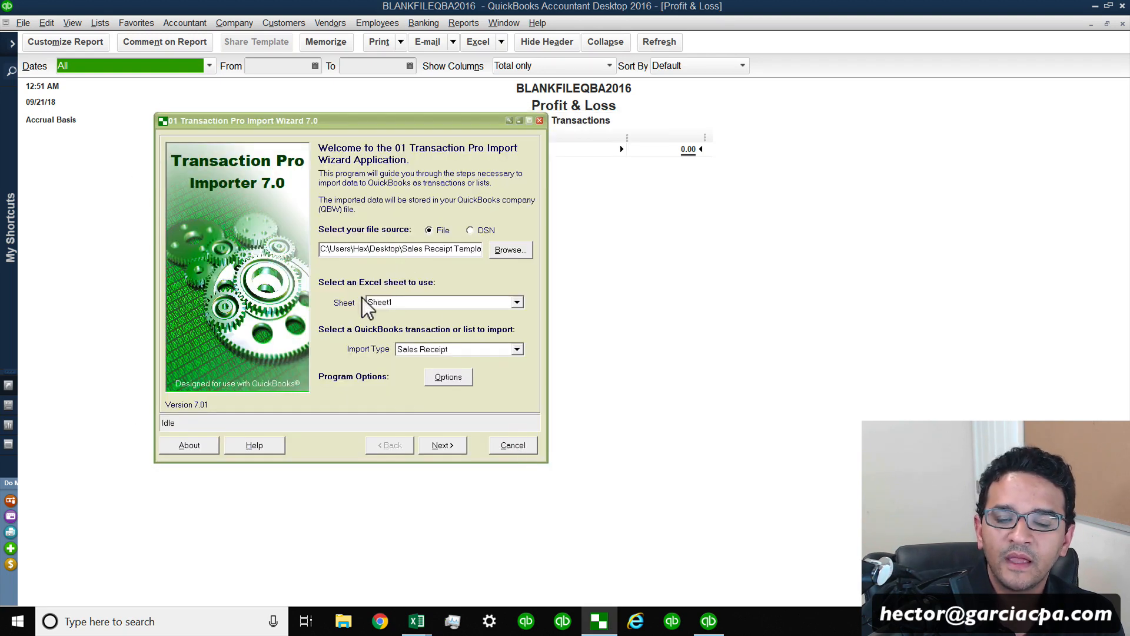
# Choose sheet1$ as the Excel sheet and keep Sales Receipt as the import type after browsing the list.
pyautogui.click(501, 303)
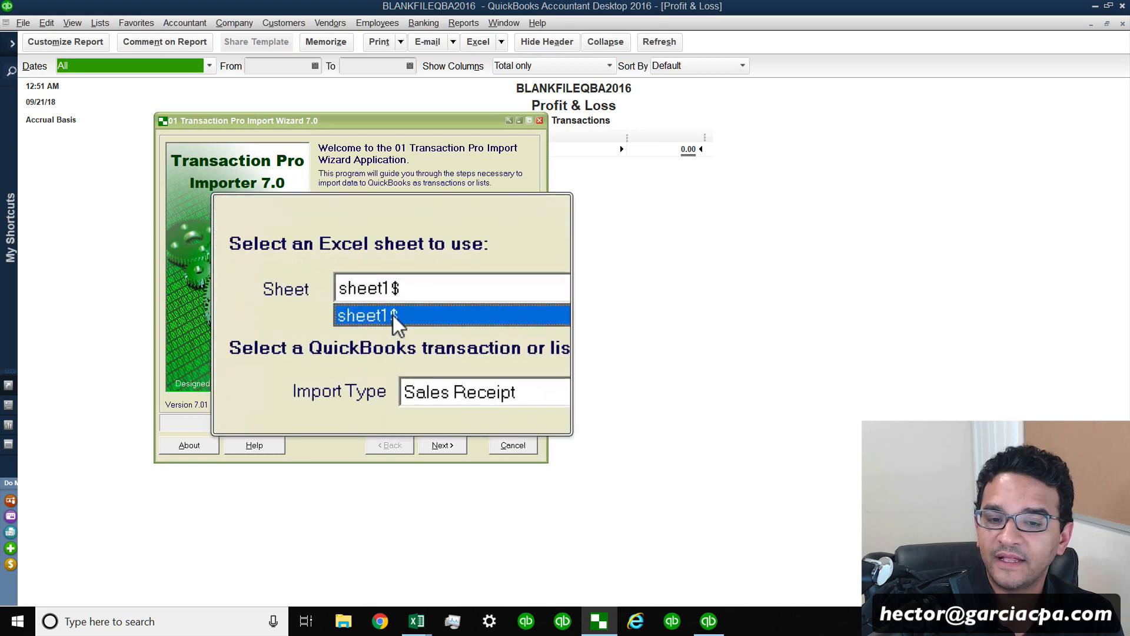
pyautogui.click(382, 306)
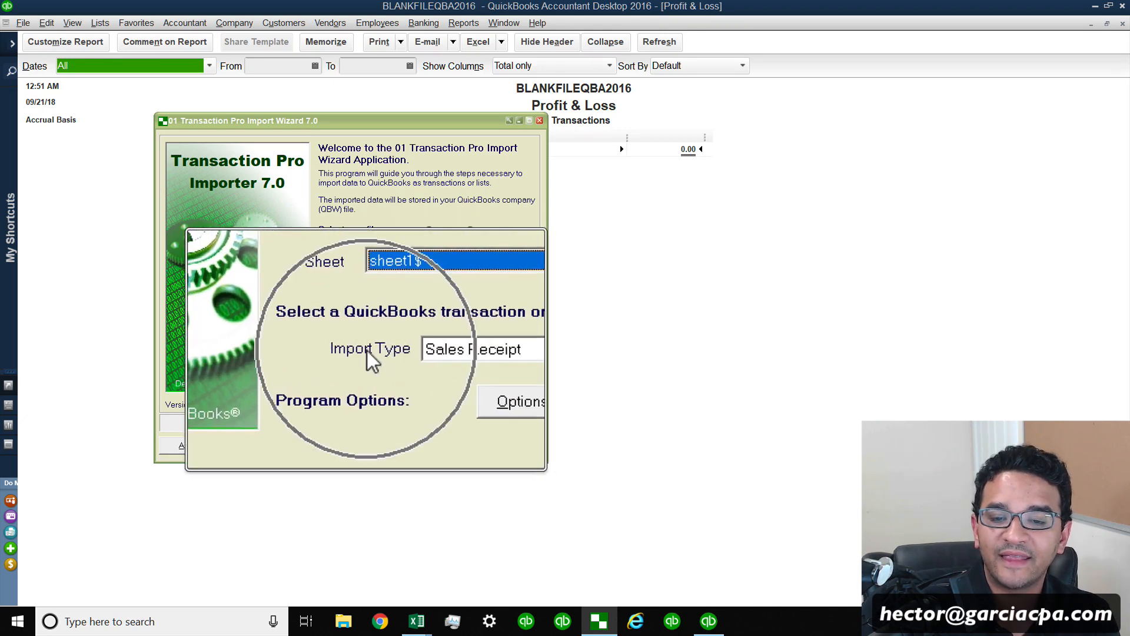
pyautogui.click(467, 352)
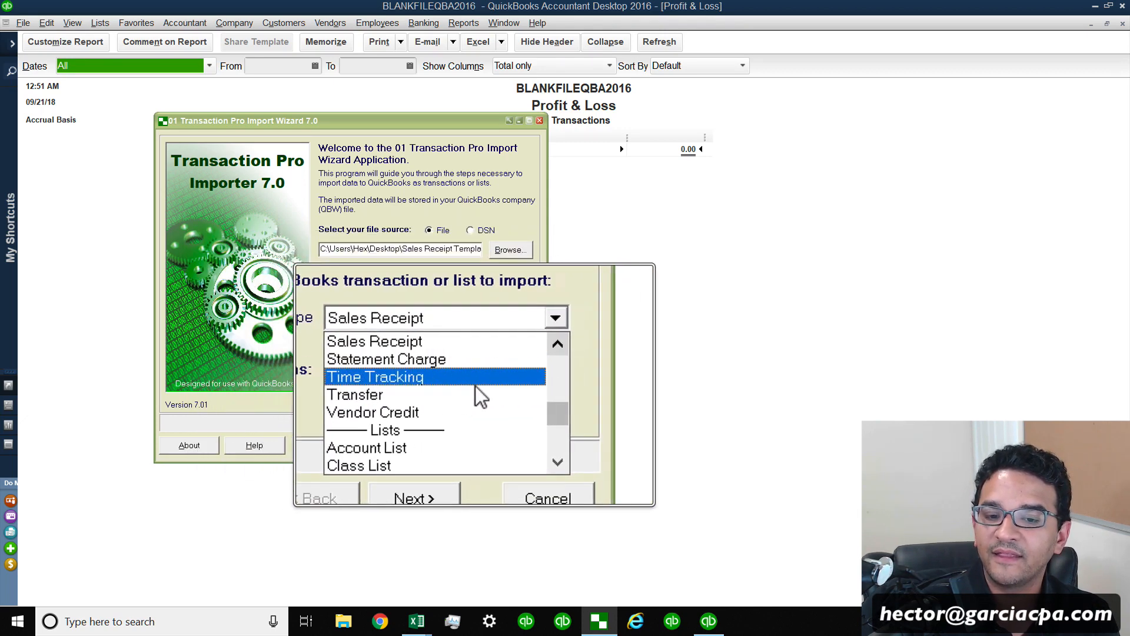
pyautogui.scroll(2, 462, 383)
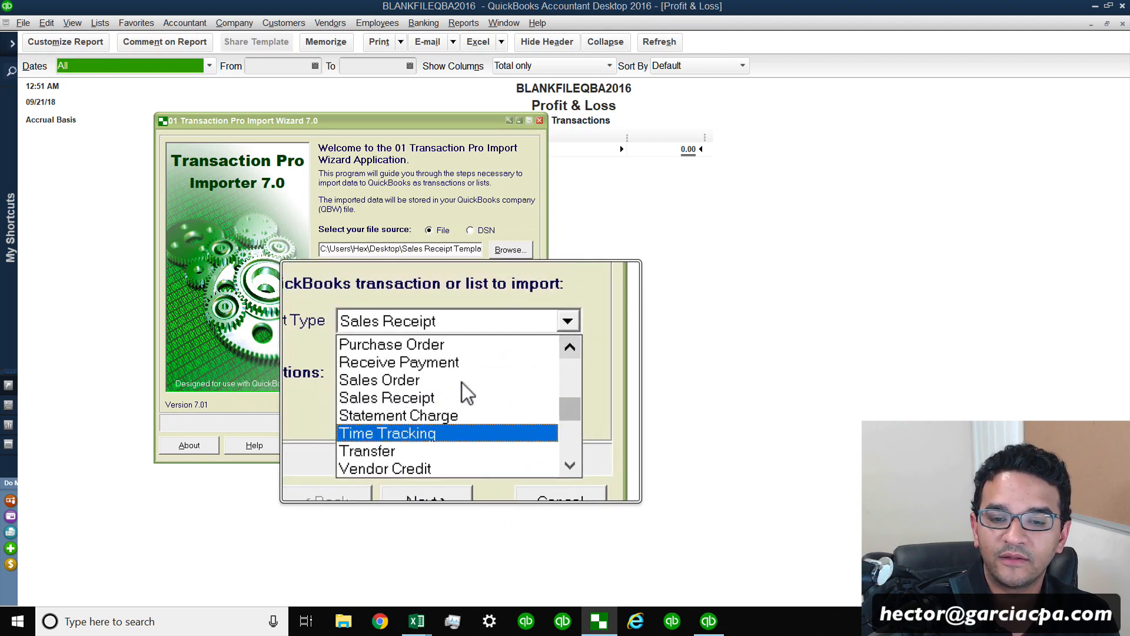
pyautogui.scroll(1, 443, 374)
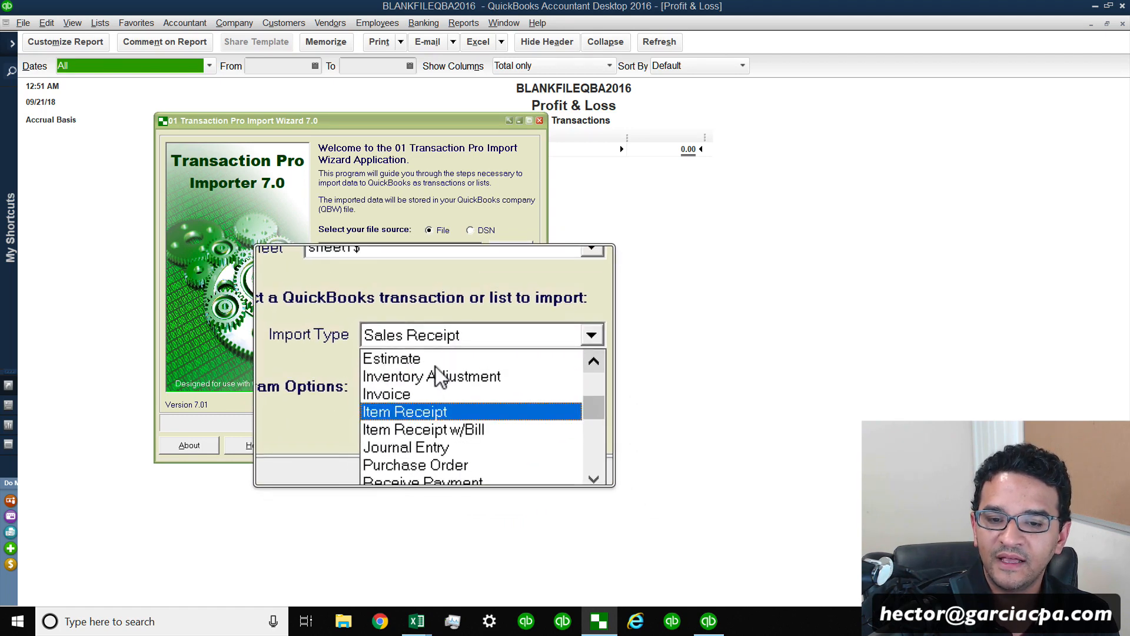
pyautogui.scroll(3, 447, 369)
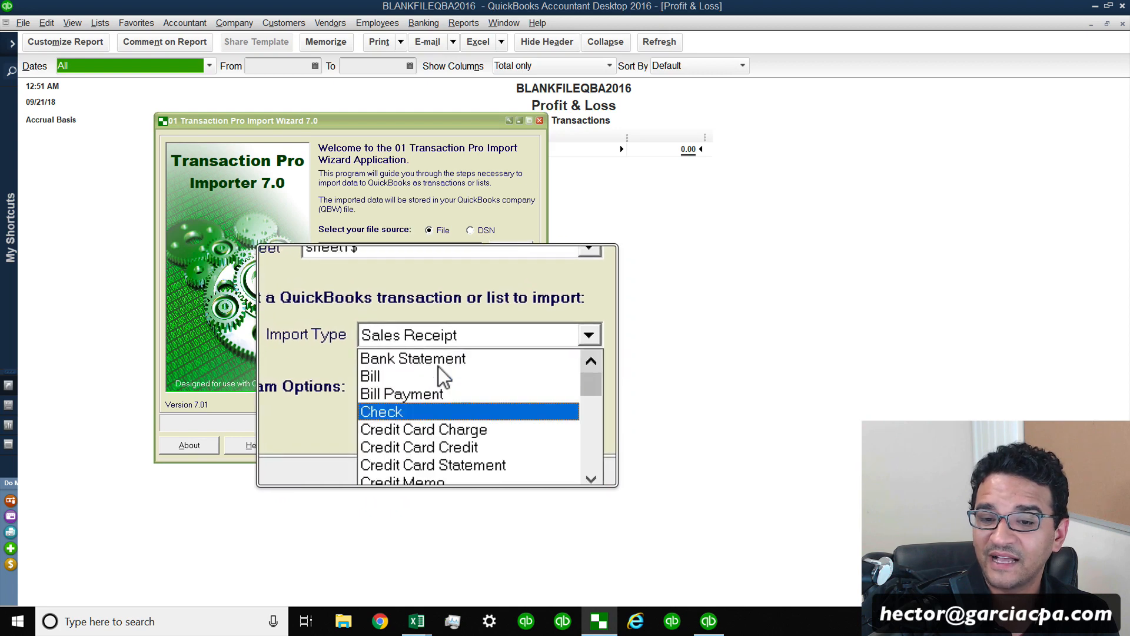
pyautogui.scroll(-2, 445, 405)
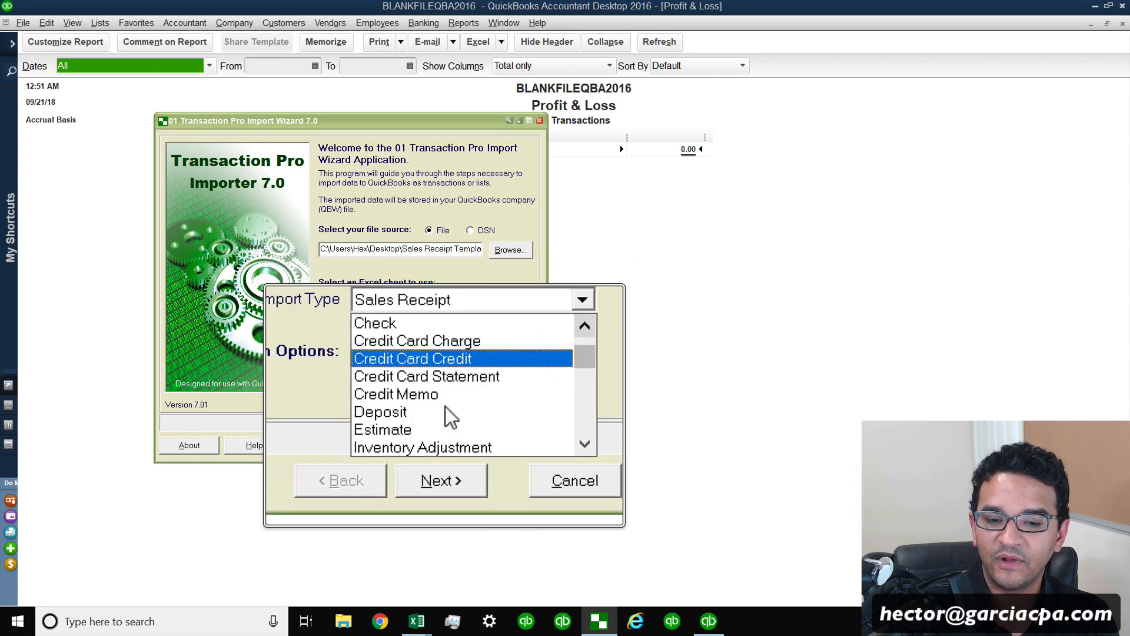
pyautogui.scroll(-2, 446, 417)
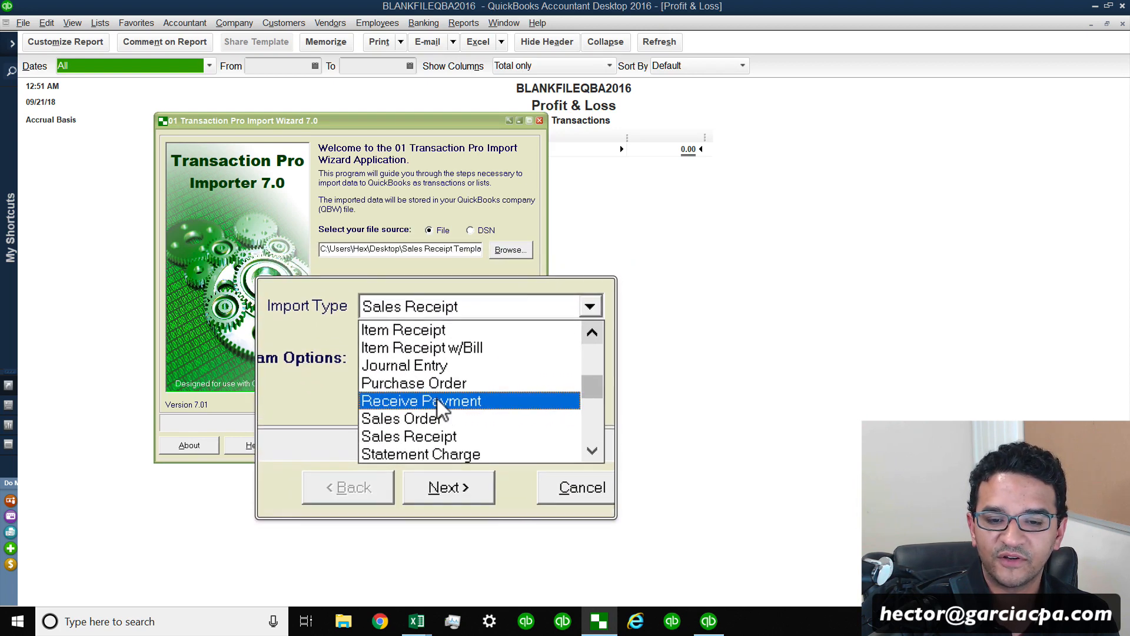
pyautogui.click(440, 419)
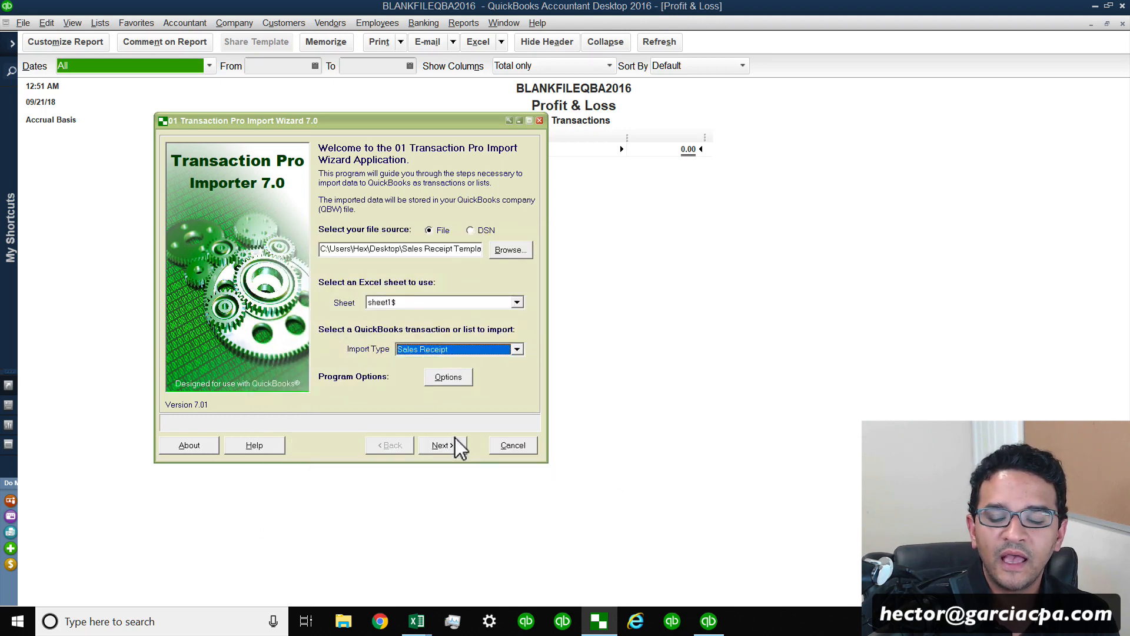
# Continue the wizard, agree to import the same file again, review the file contents grid, and proceed to field mapping.
pyautogui.click(453, 445)
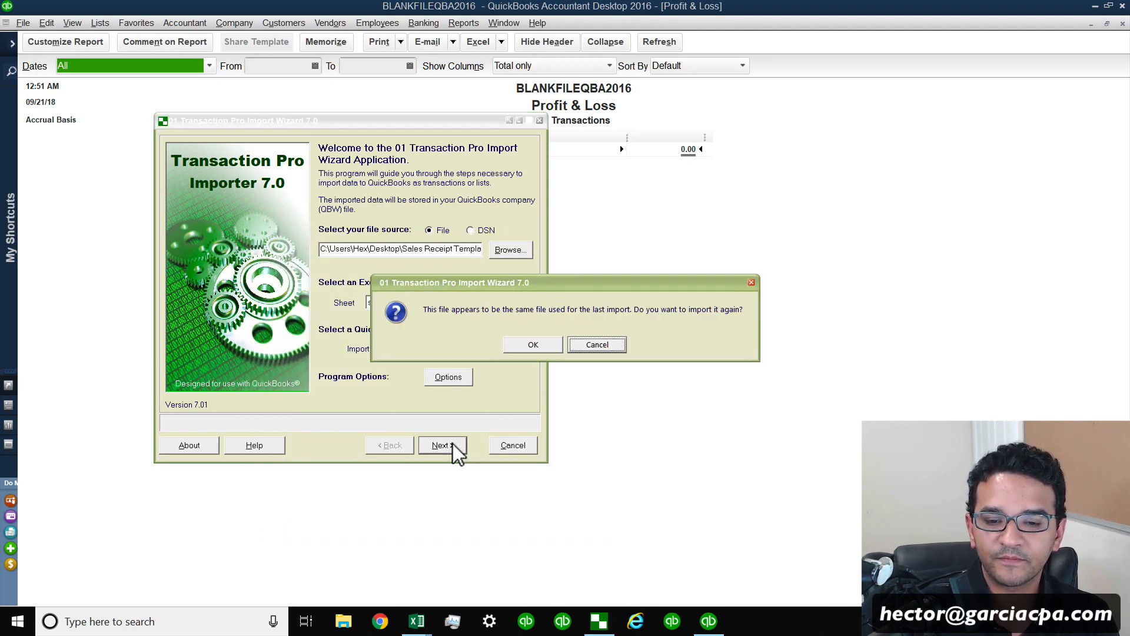
pyautogui.click(528, 344)
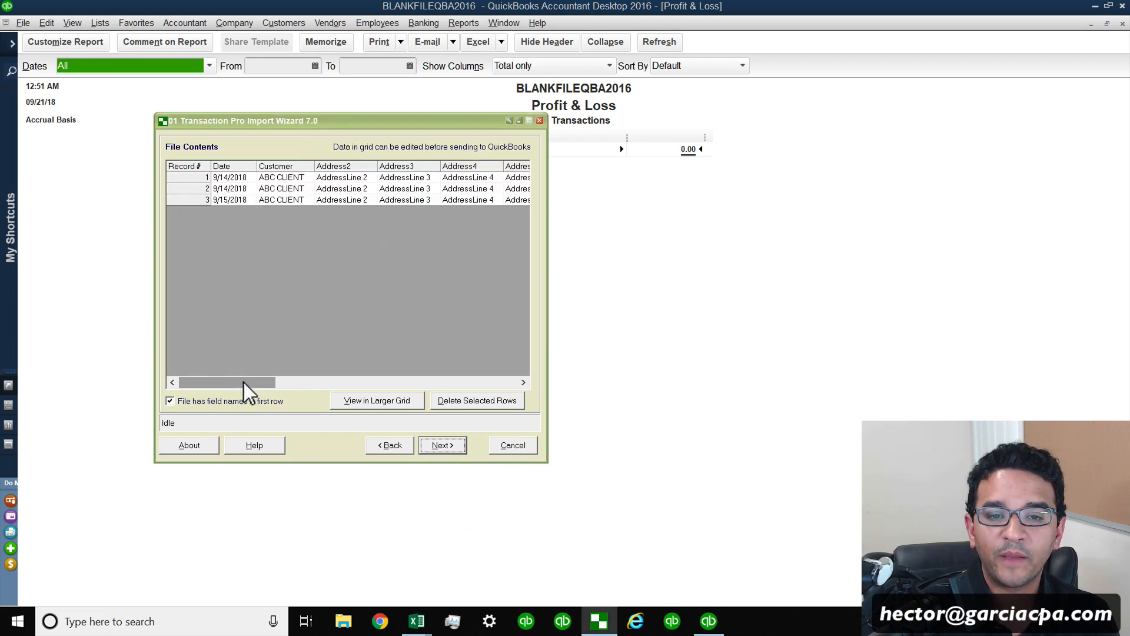
pyautogui.moveTo(243, 383); pyautogui.dragTo(310, 376)
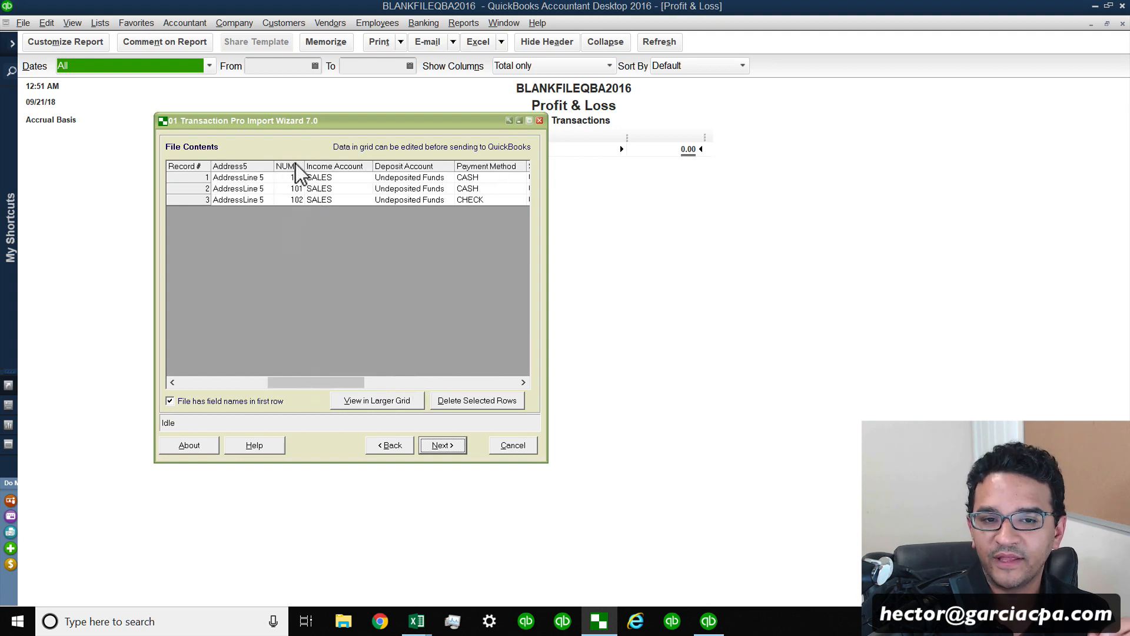
pyautogui.moveTo(288, 121); pyautogui.dragTo(197, 134)
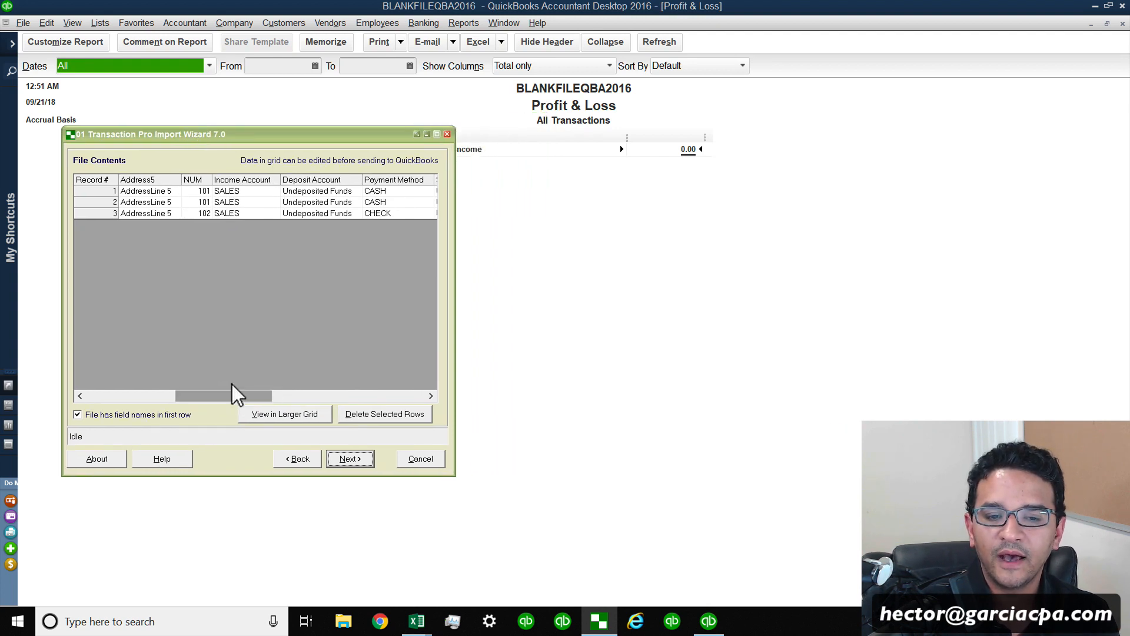
pyautogui.moveTo(231, 395); pyautogui.dragTo(103, 394)
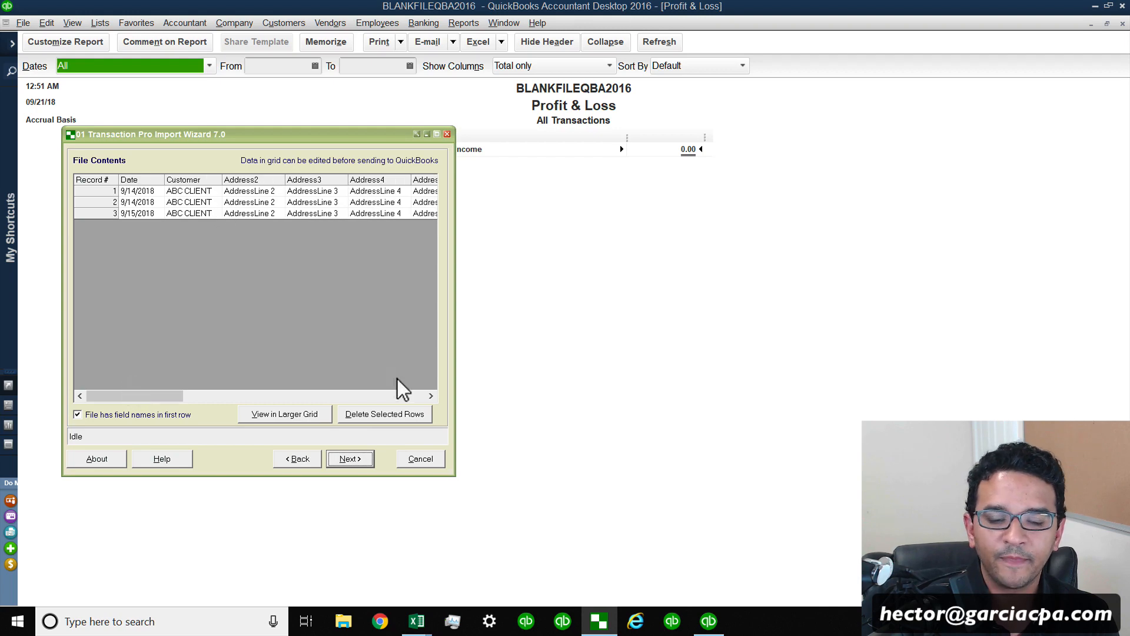
pyautogui.click(354, 461)
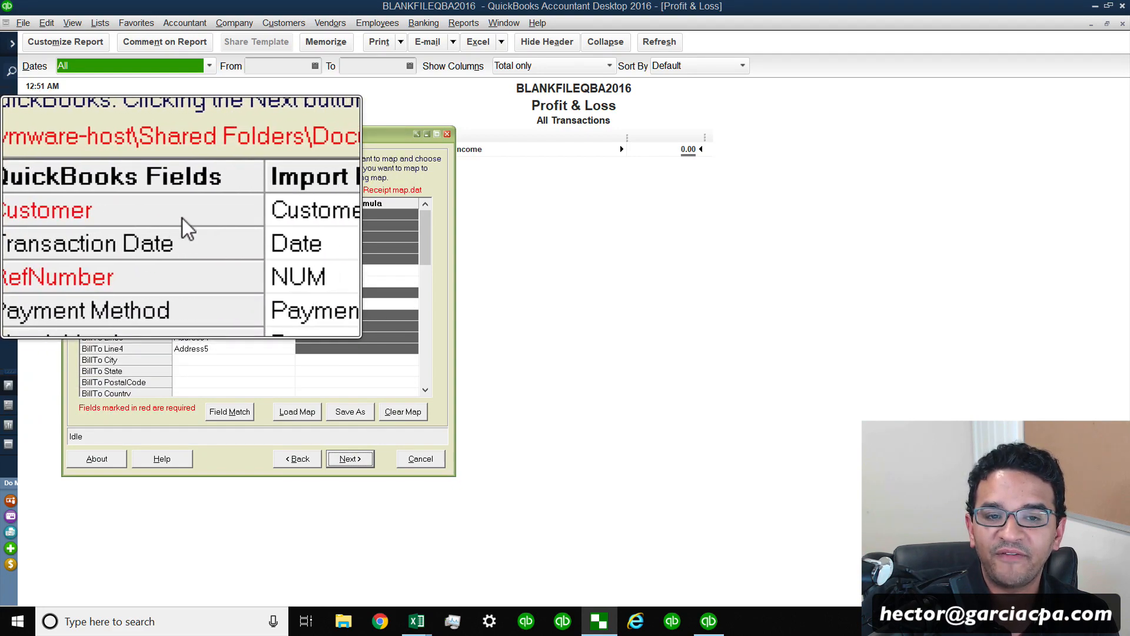
# Clear the existing field map so all QuickBooks fields are unmapped.
pyautogui.click(397, 411)
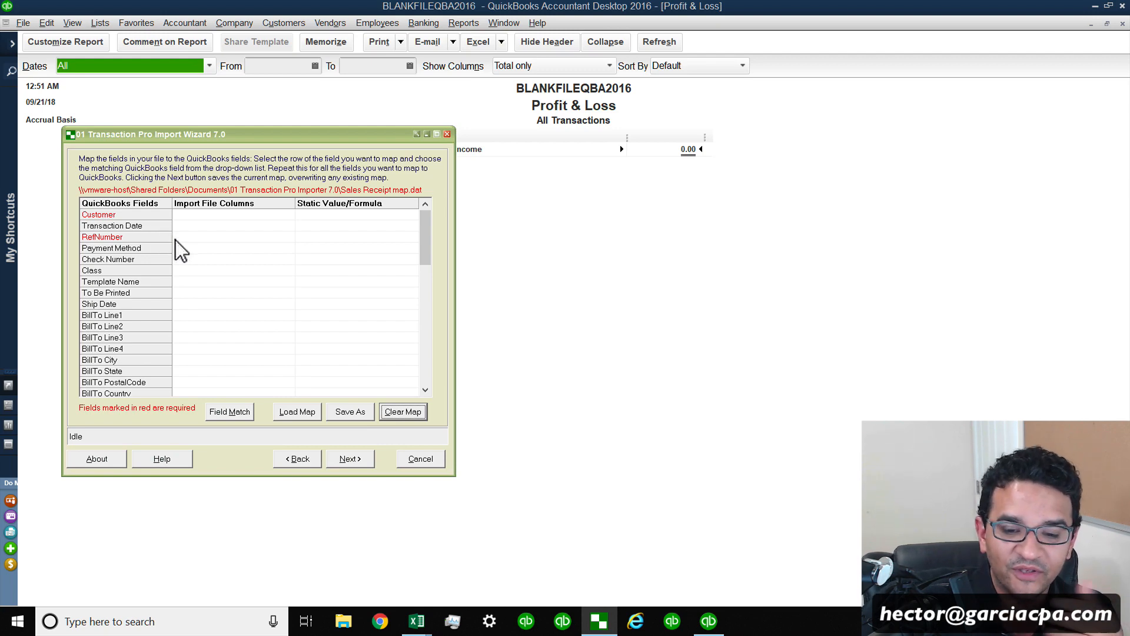
pyautogui.moveTo(415, 618)
pyautogui.click(334, 535)
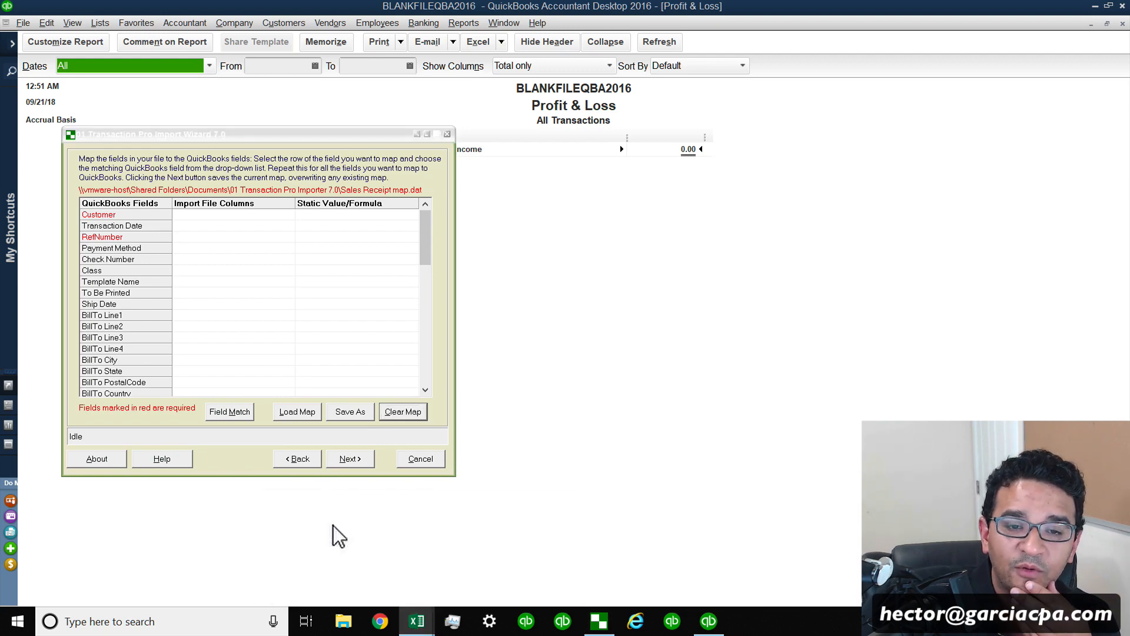
# Place the Sales Receipt Template spreadsheet beside the wizard and bring its Date column into view.
pyautogui.doubleClick(564, 6)
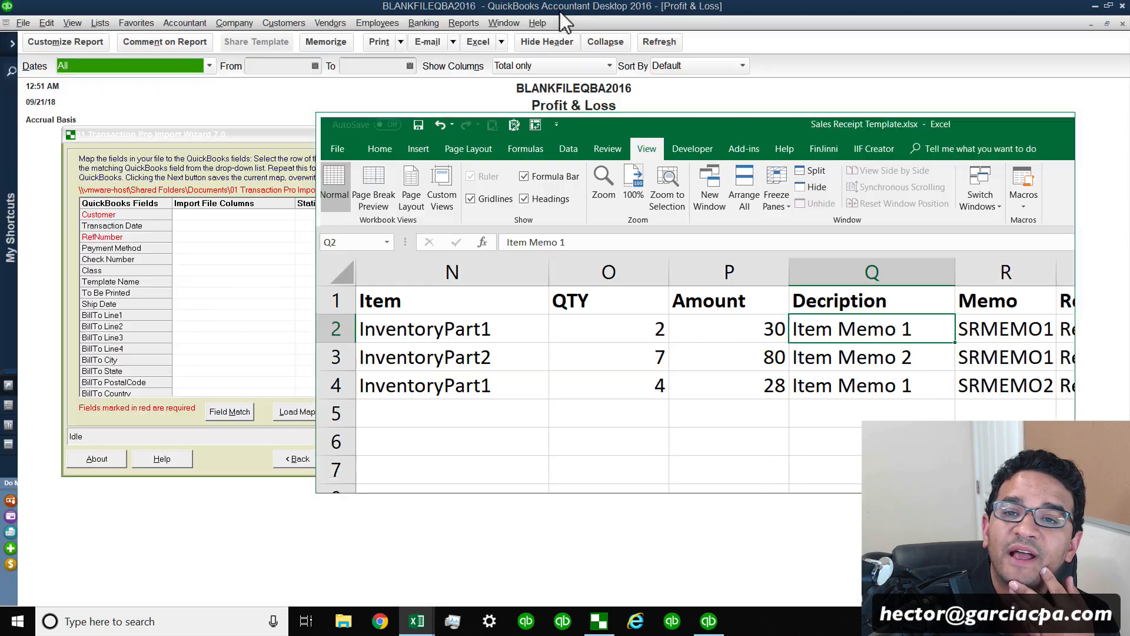
pyautogui.moveTo(589, 126); pyautogui.dragTo(753, 114)
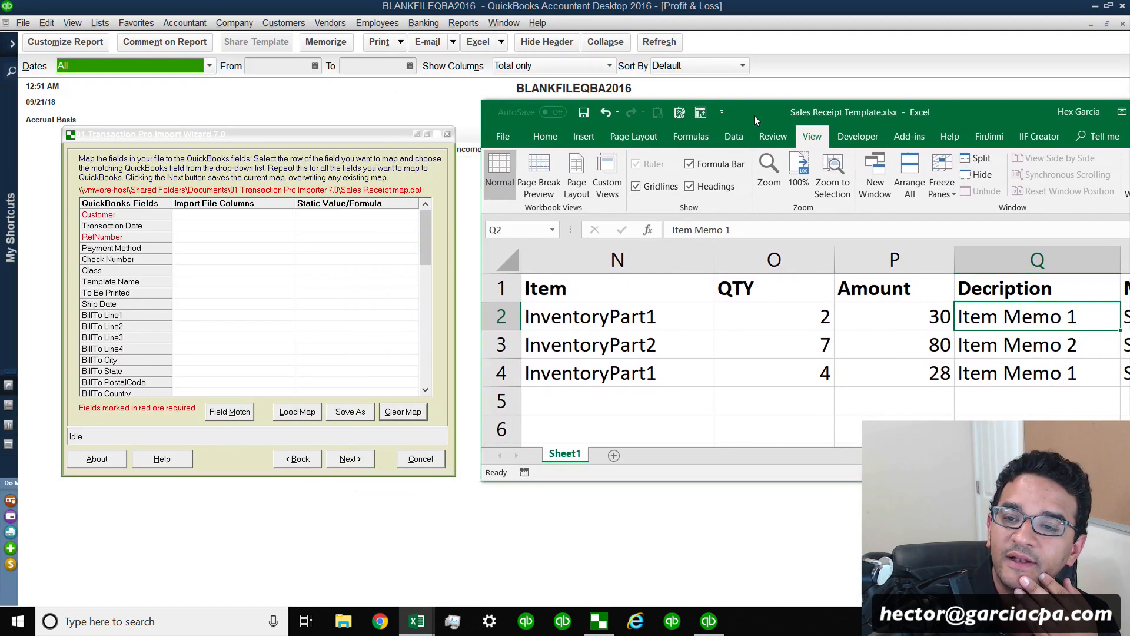
pyautogui.hscroll(-5, 801, 342)
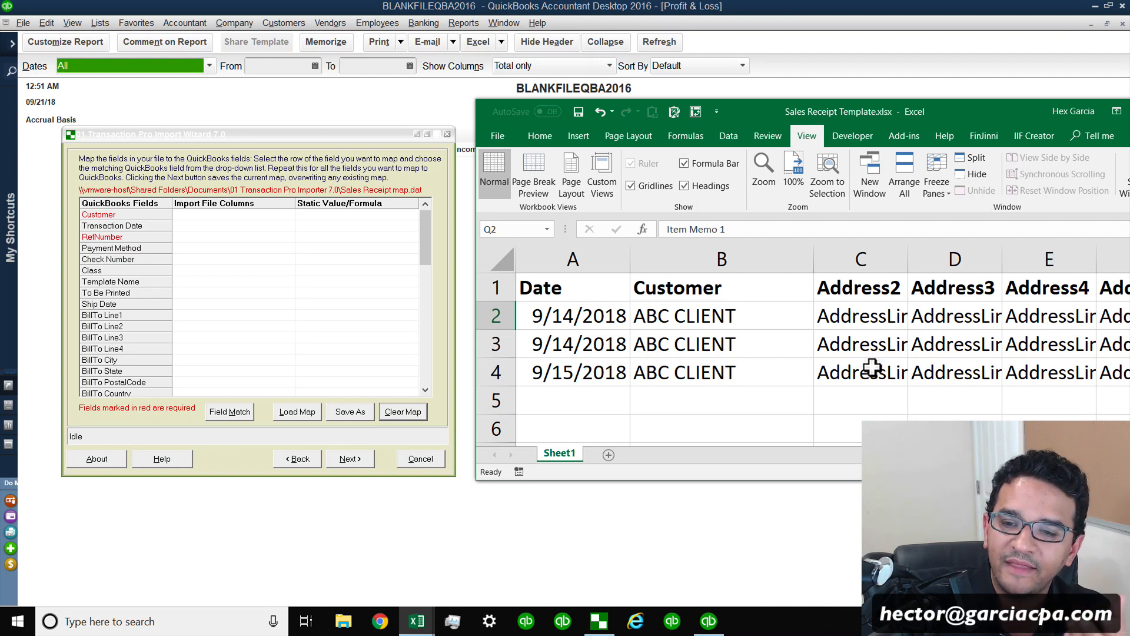
pyautogui.click(575, 259)
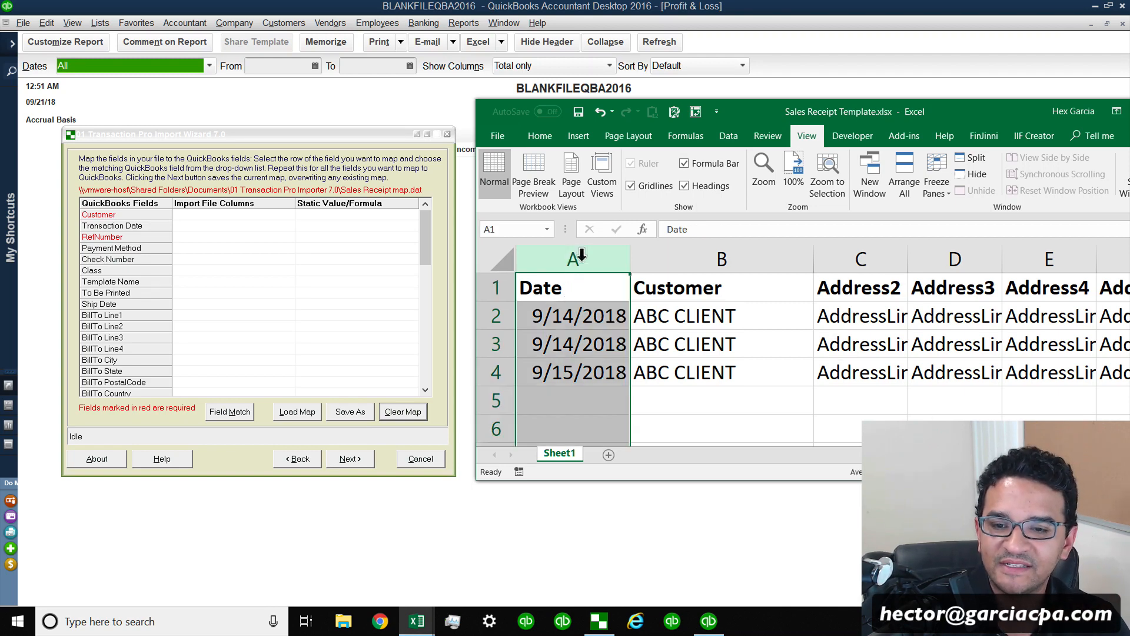
# Map Transaction Date to the Date column and Customer to the Customer column.
pyautogui.click(183, 227)
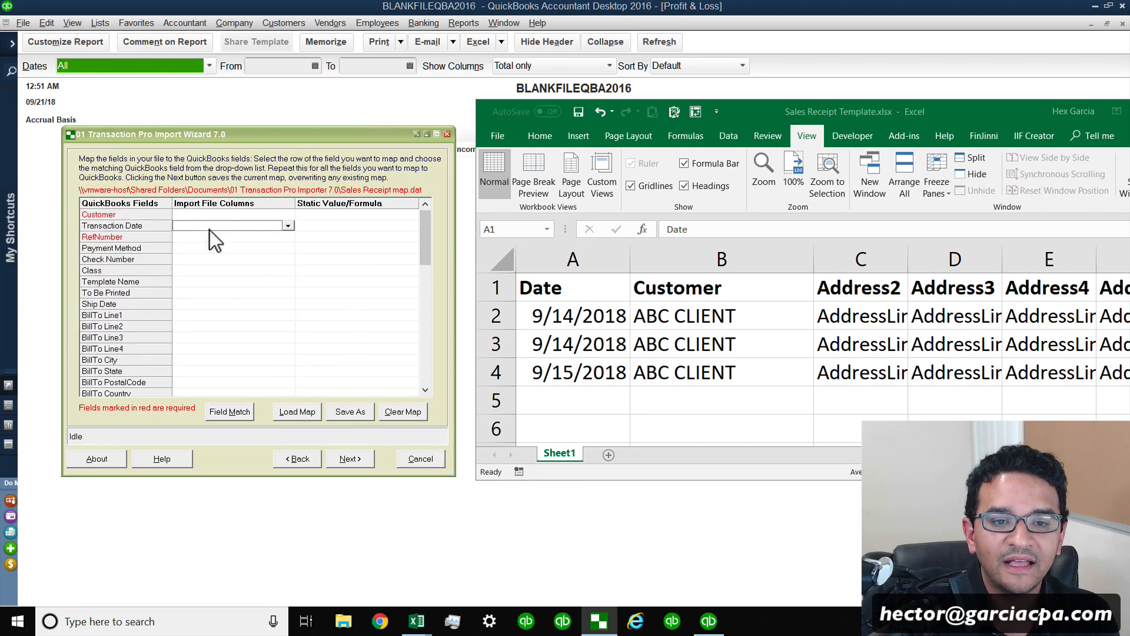
pyautogui.click(288, 226)
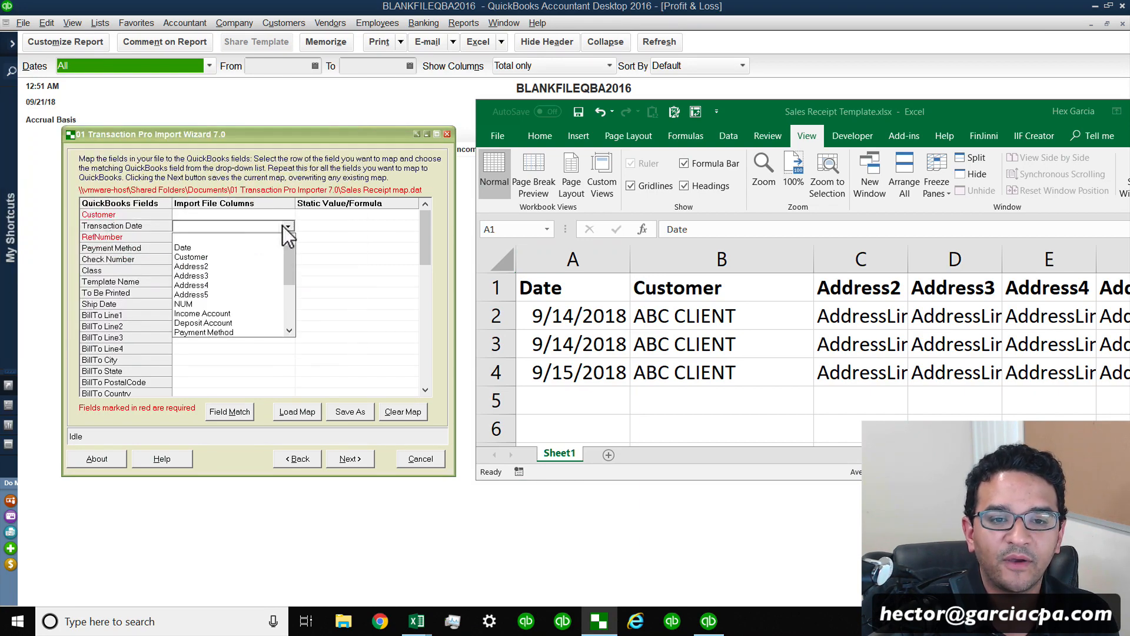
pyautogui.click(189, 249)
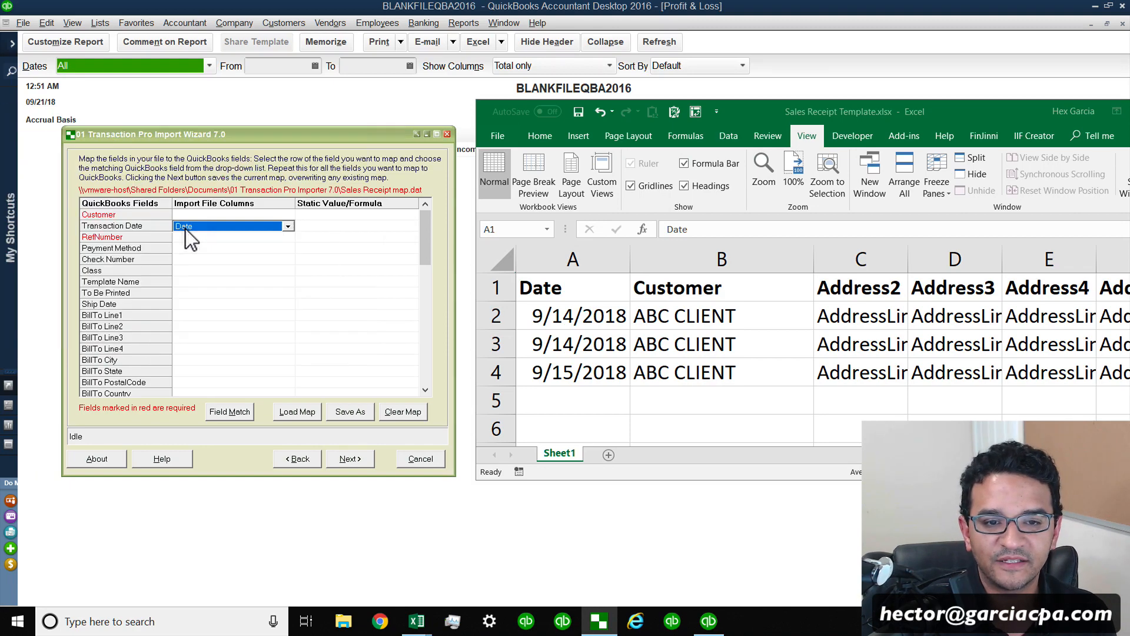
pyautogui.click(108, 216)
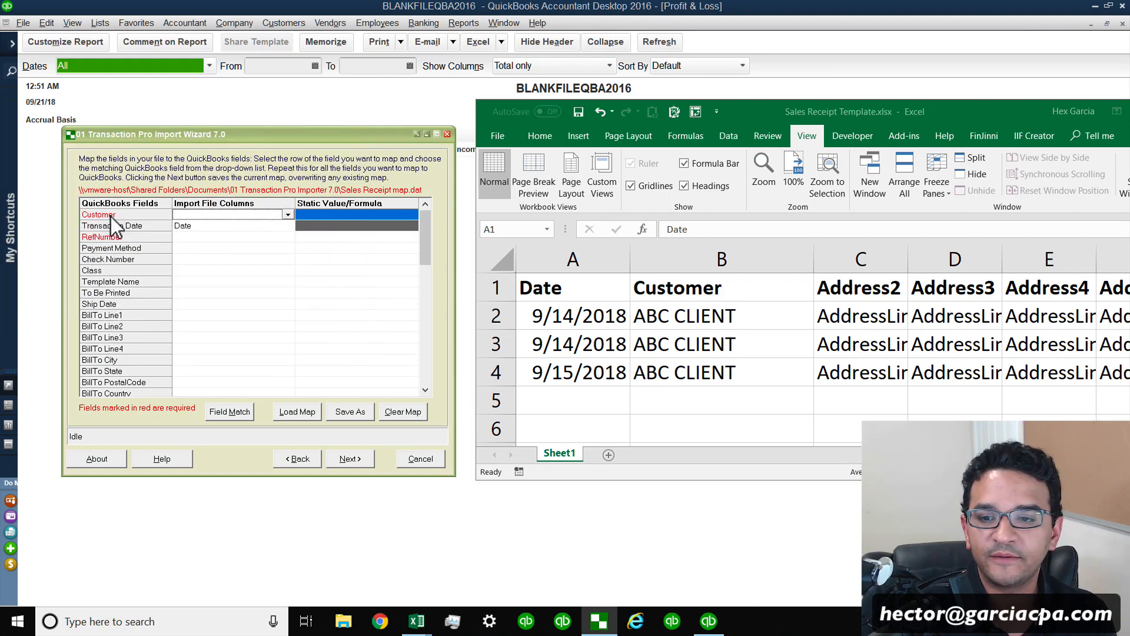
pyautogui.click(288, 214)
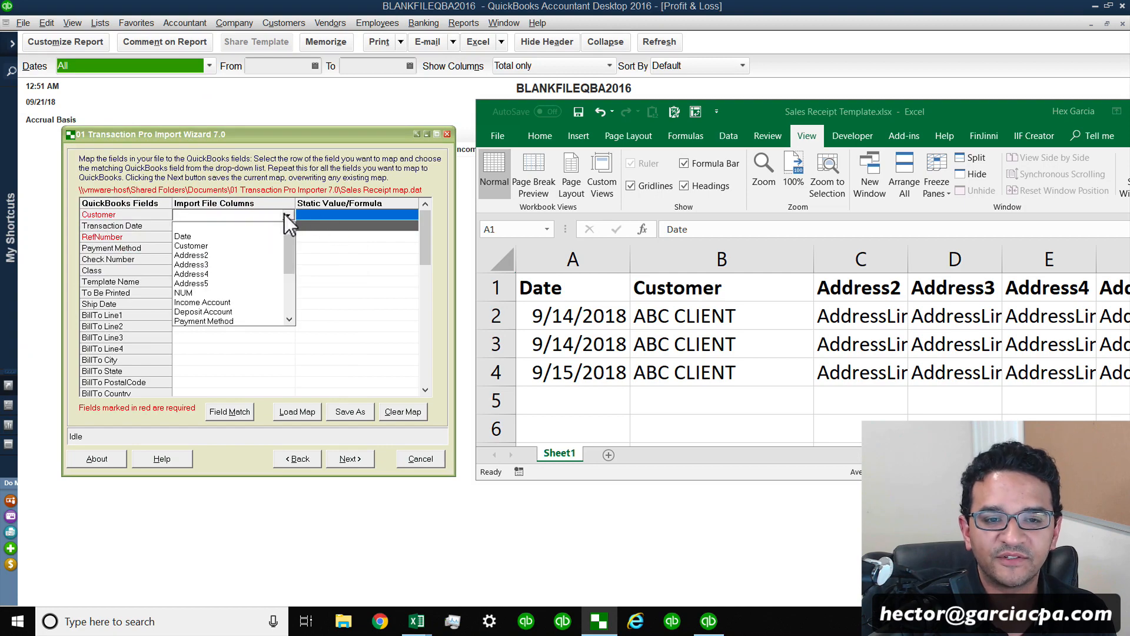
pyautogui.click(207, 246)
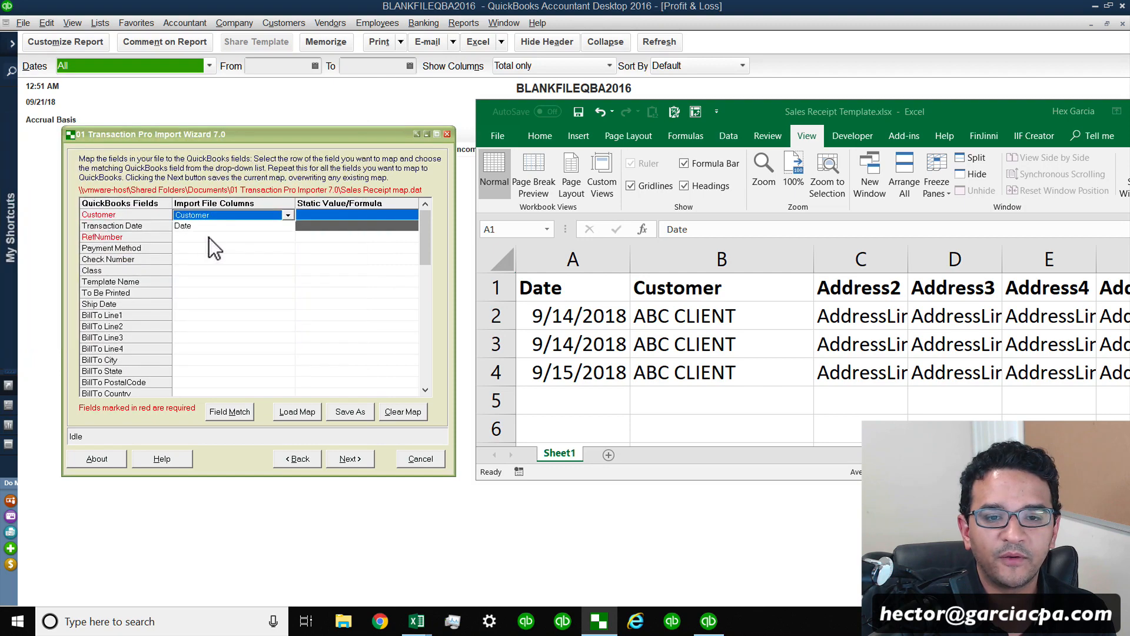
# Map RefNumber to the NUM column and Payment Method to the Payment Method column.
pyautogui.click(286, 237)
pyautogui.click(288, 237)
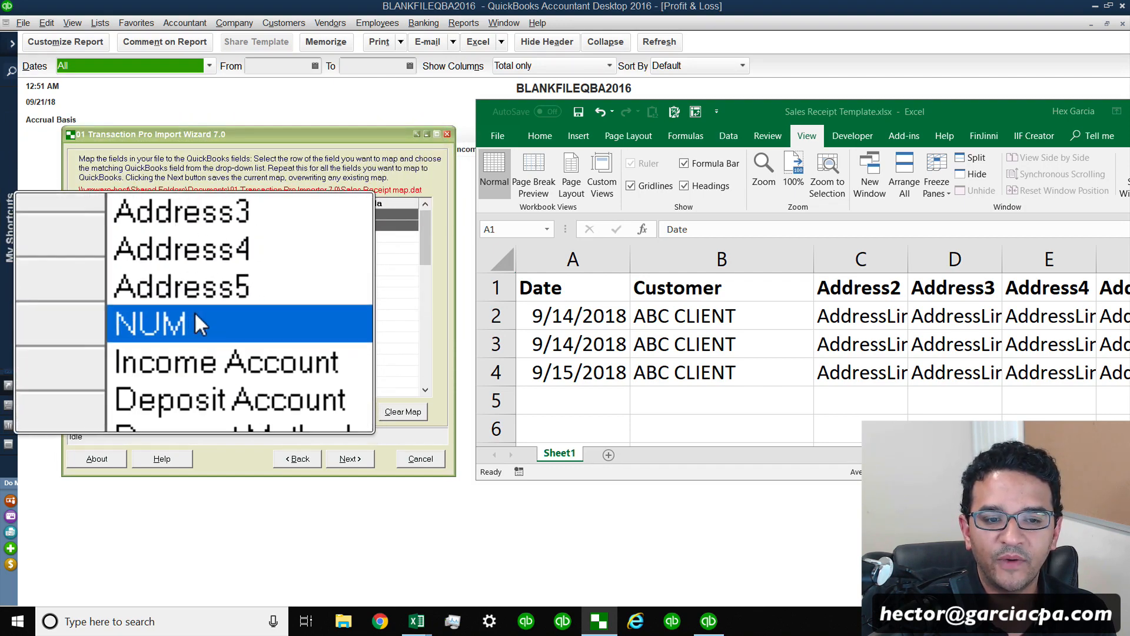
pyautogui.click(192, 313)
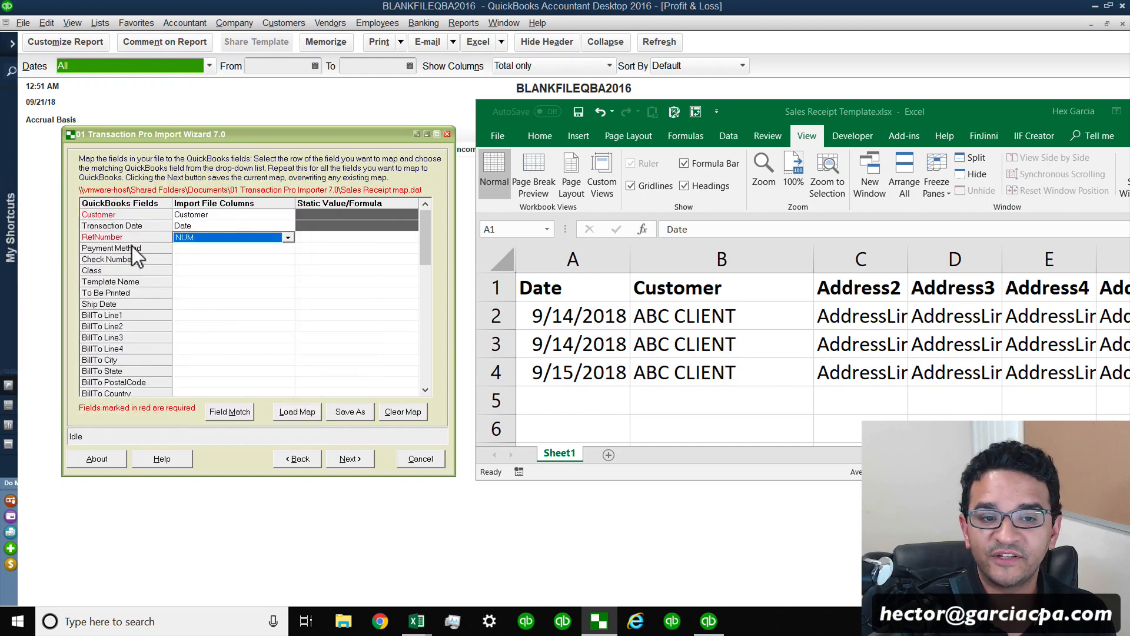
pyautogui.click(207, 249)
pyautogui.click(207, 249)
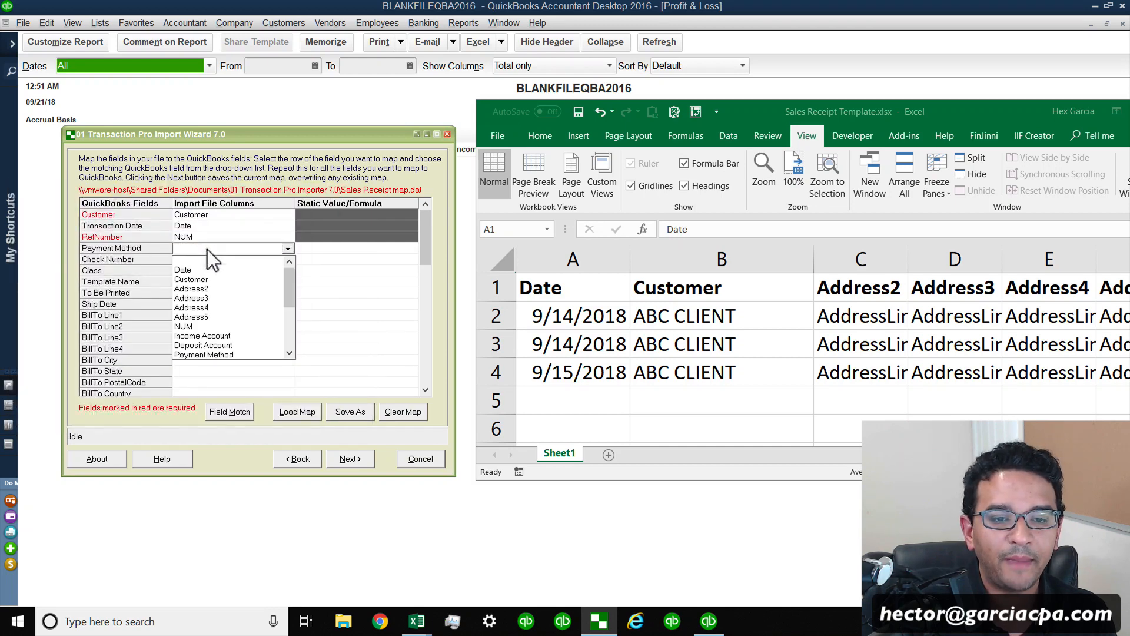
pyautogui.click(254, 354)
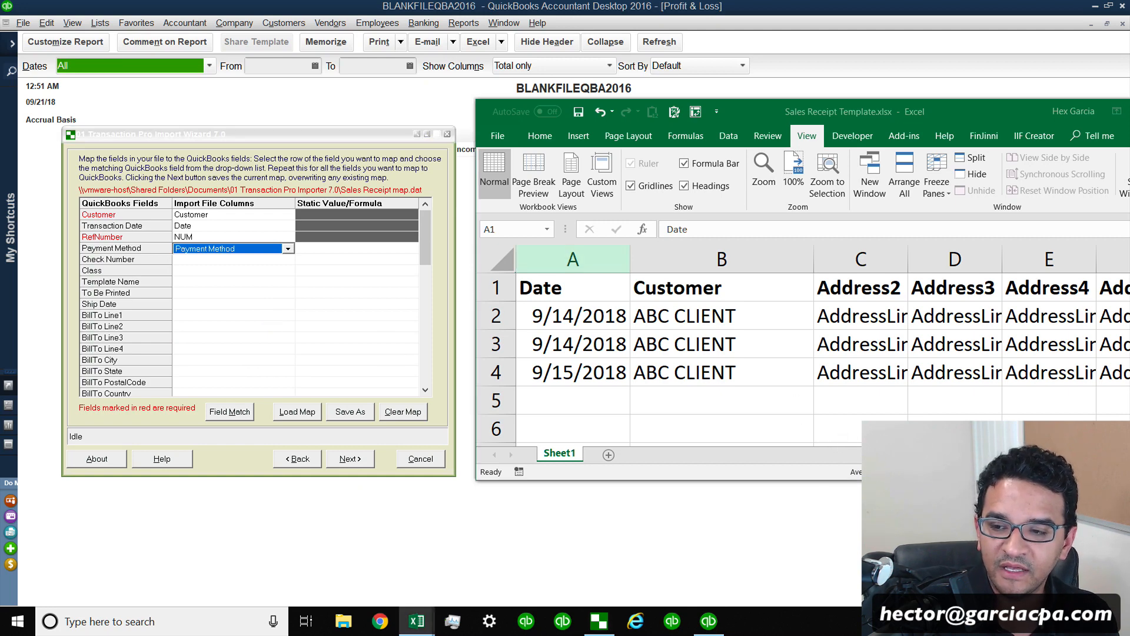
# Map Check Number to the Payment Number column.
pyautogui.hscroll(3, 823, 346)
pyautogui.hscroll(1, 823, 346)
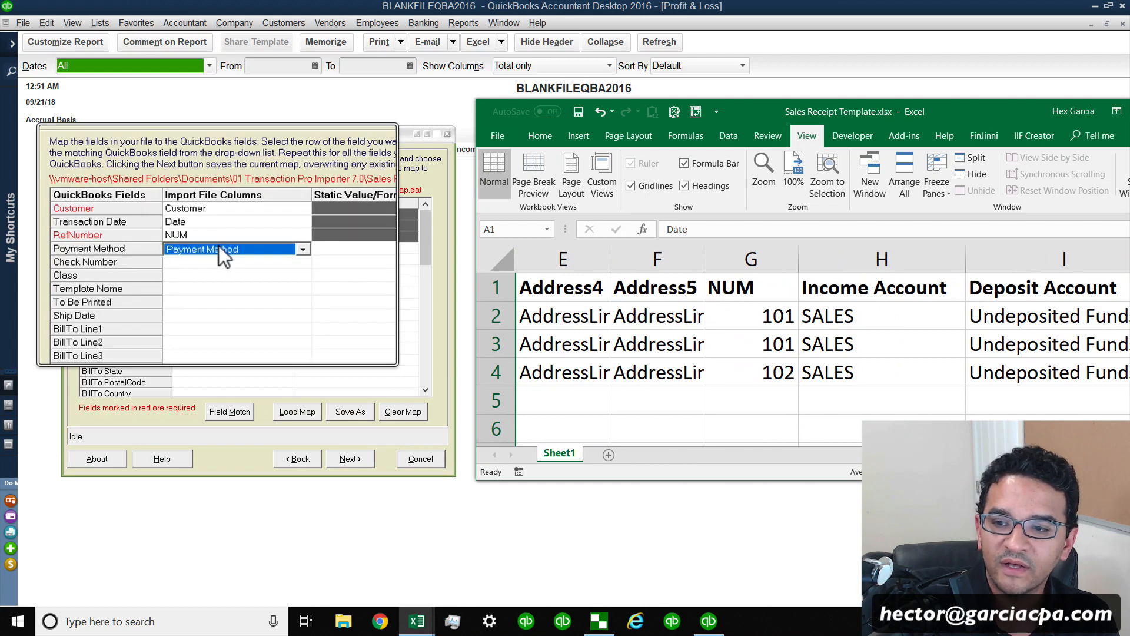
pyautogui.hscroll(4, 813, 294)
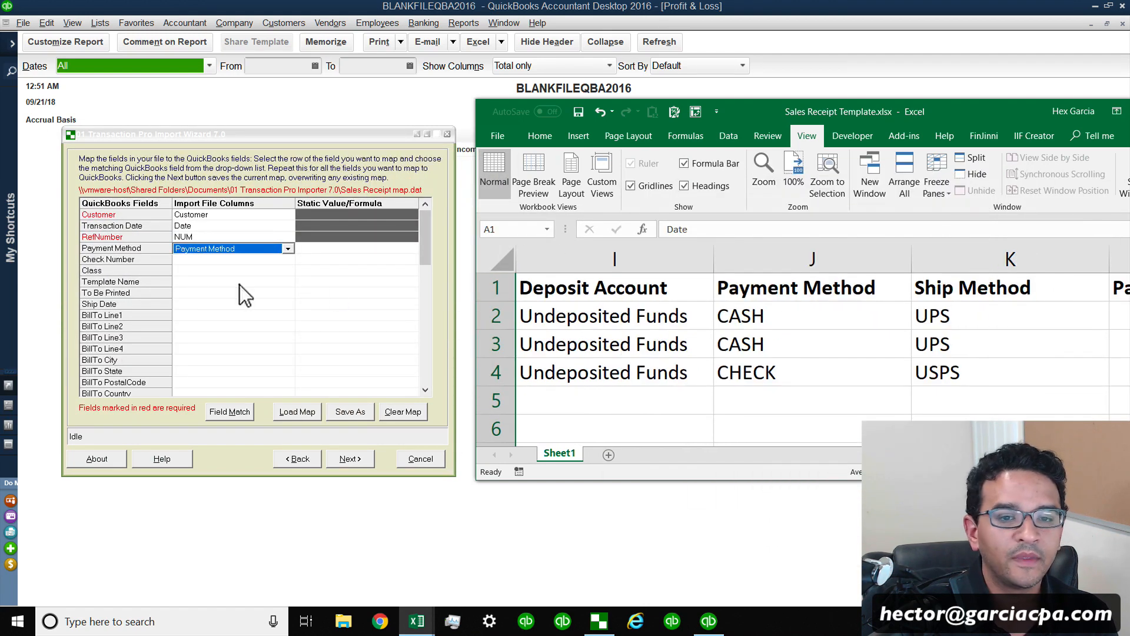
pyautogui.click(220, 259)
pyautogui.click(288, 259)
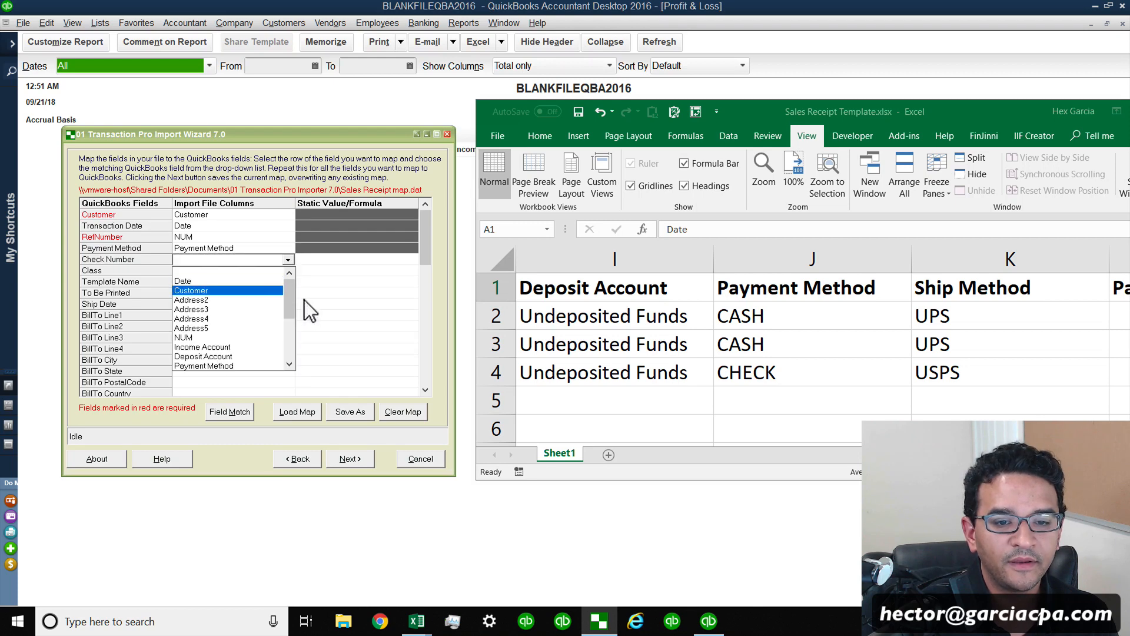
pyautogui.moveTo(291, 298); pyautogui.dragTo(289, 309)
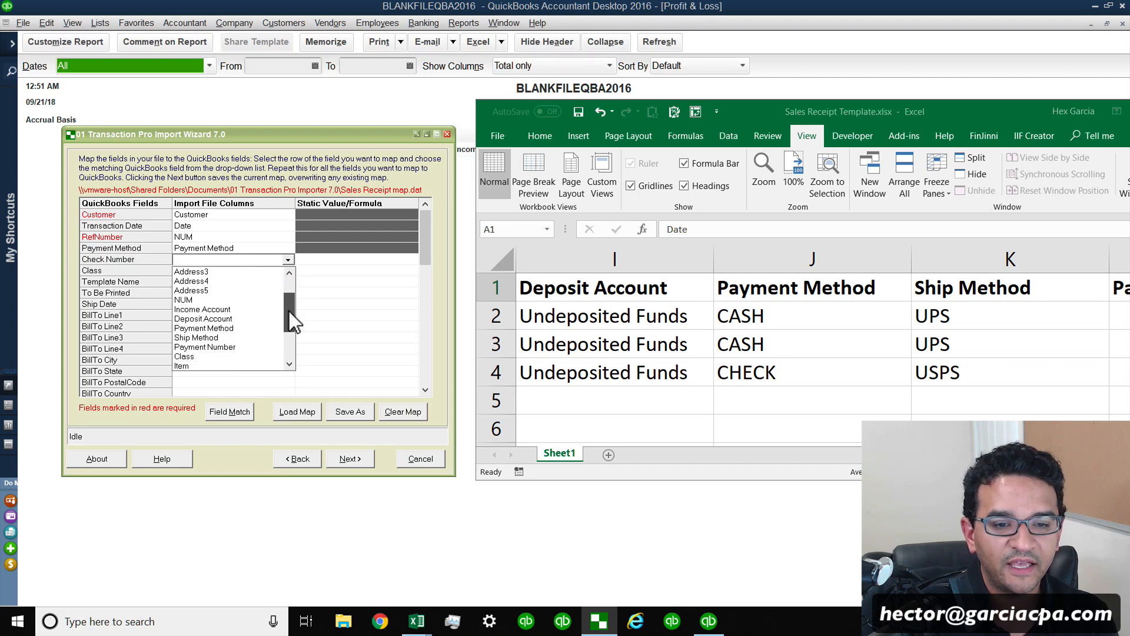
pyautogui.click(215, 348)
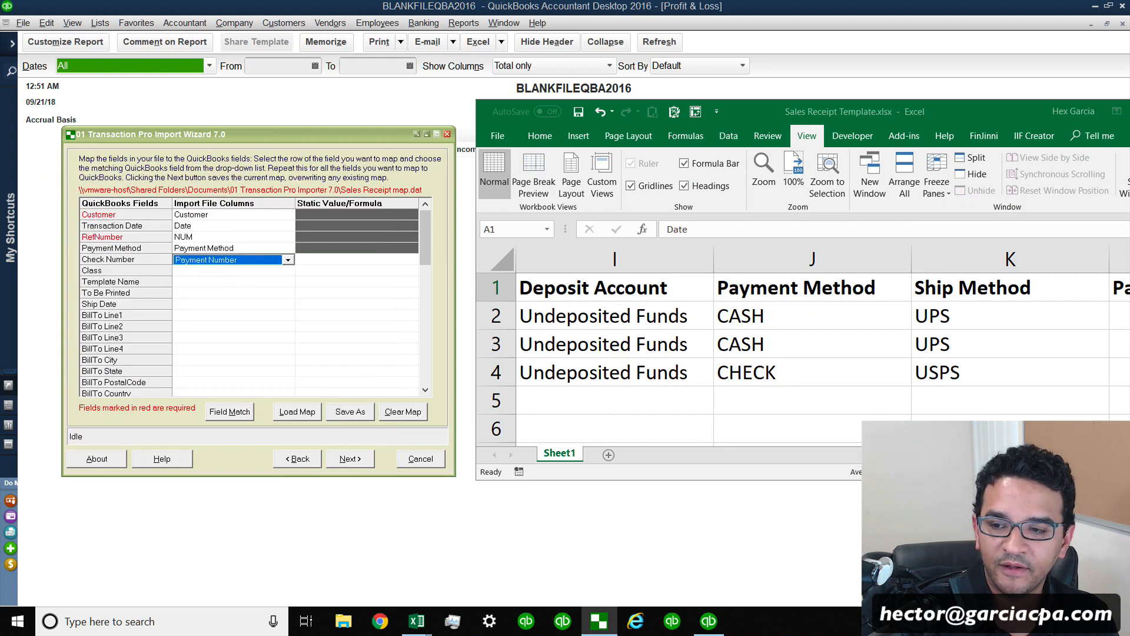
# Map Class to the Class column.
pyautogui.hscroll(3, 945, 345)
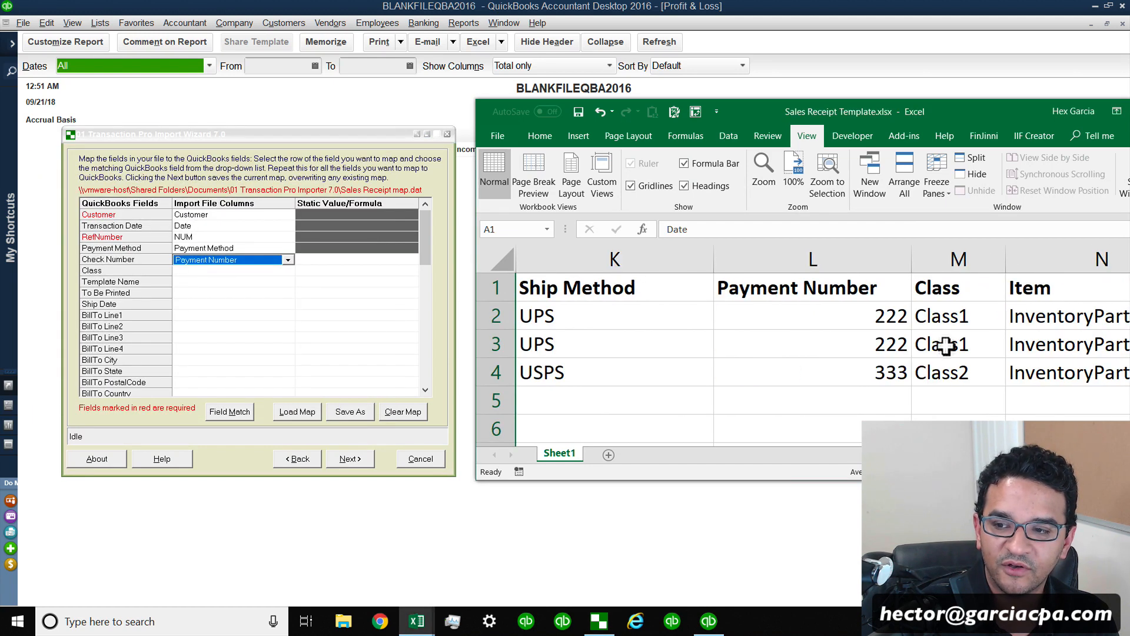
pyautogui.moveTo(846, 318); pyautogui.dragTo(845, 368)
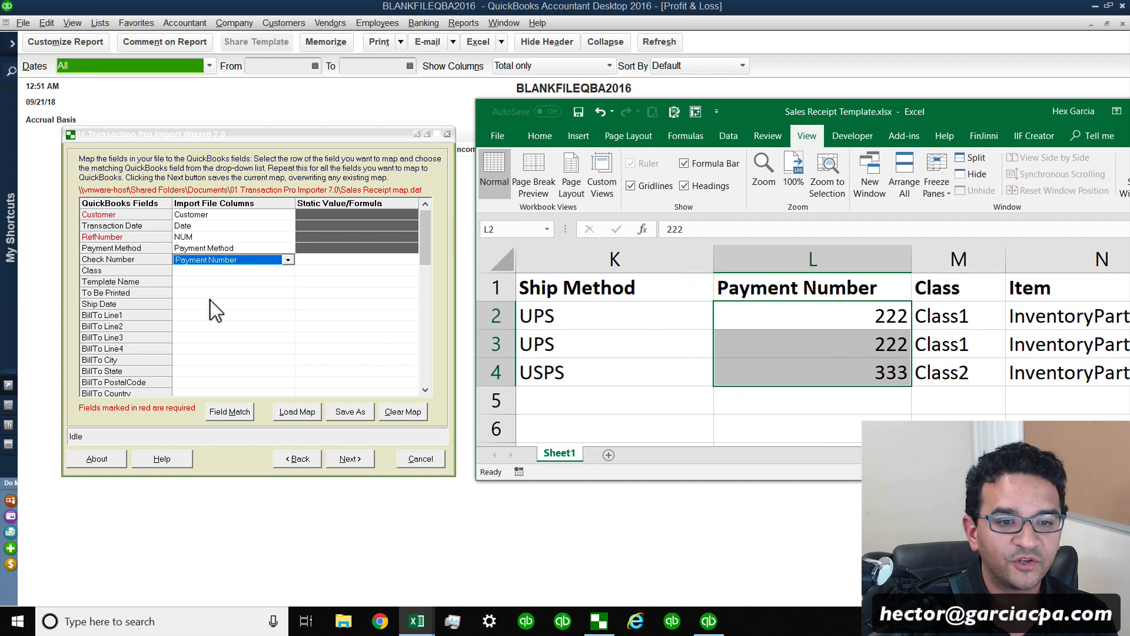
pyautogui.click(239, 271)
pyautogui.click(285, 270)
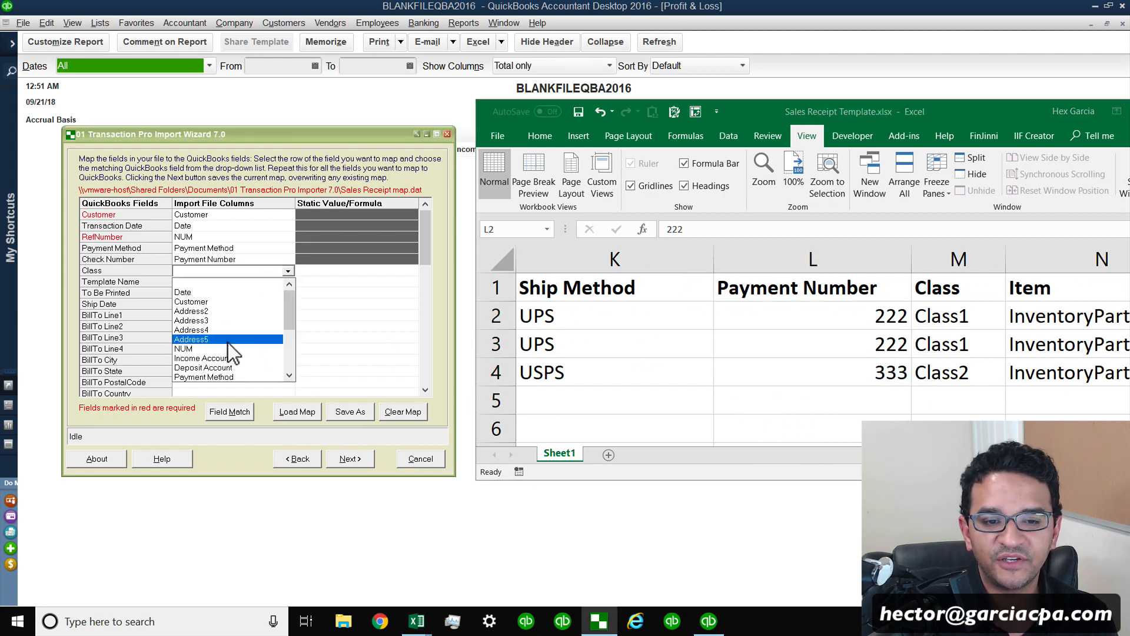
pyautogui.moveTo(290, 313); pyautogui.dragTo(287, 327)
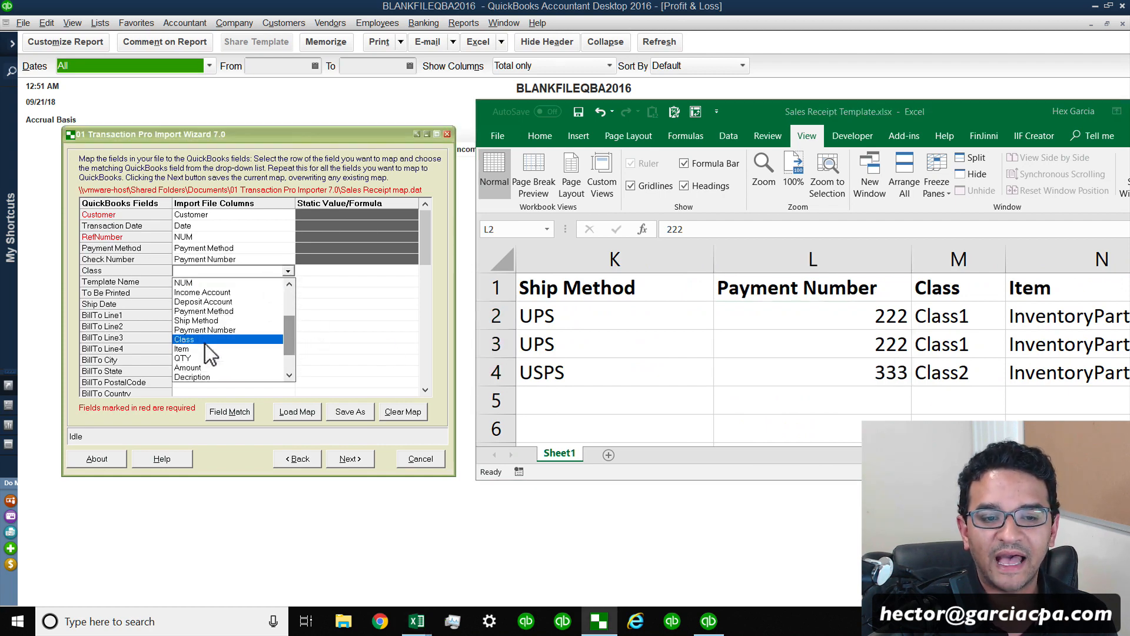
pyautogui.click(205, 344)
pyautogui.click(204, 297)
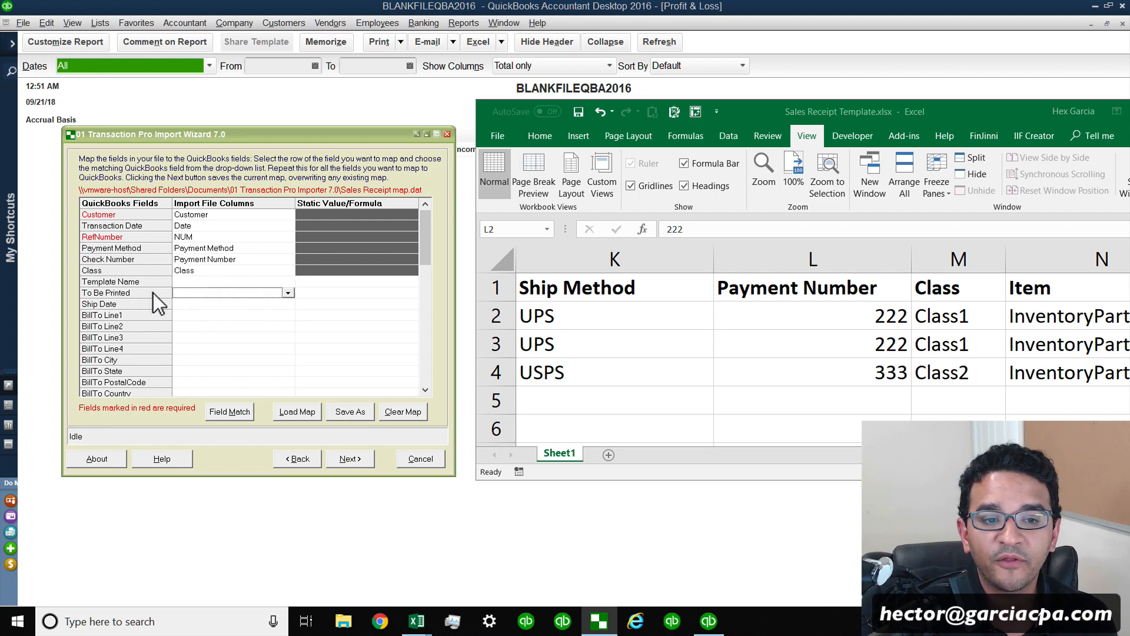
# Map BillTo Line1 to the Address2 column and BillTo Line2 to the Address3 column.
pyautogui.scroll(-1, 297, 312)
pyautogui.click(288, 293)
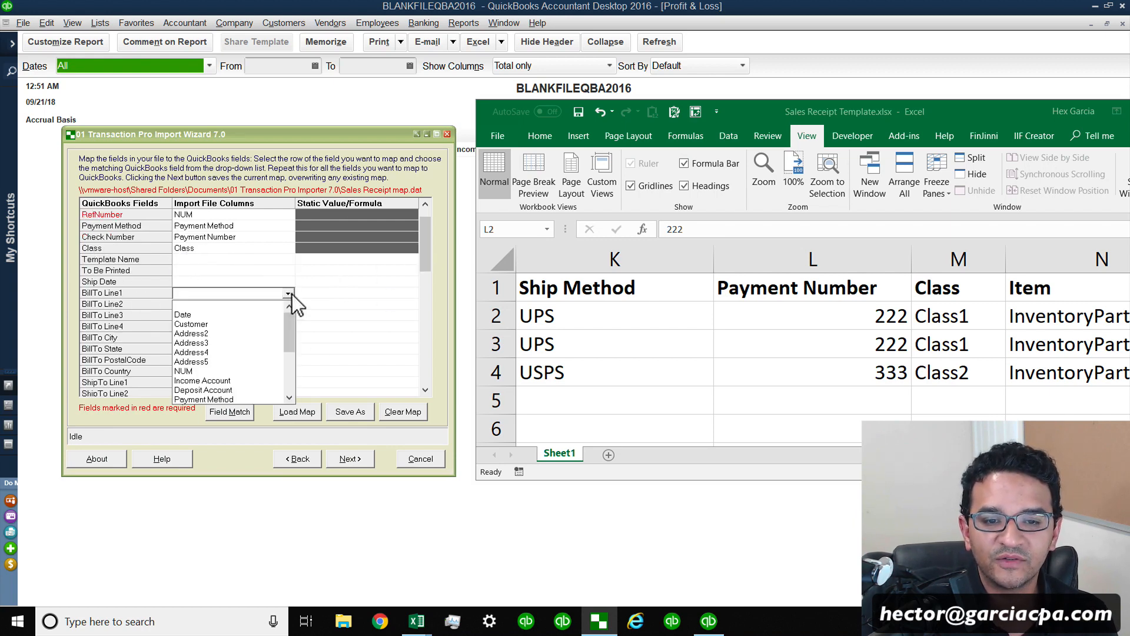
pyautogui.click(215, 330)
pyautogui.scroll(1, 429, 256)
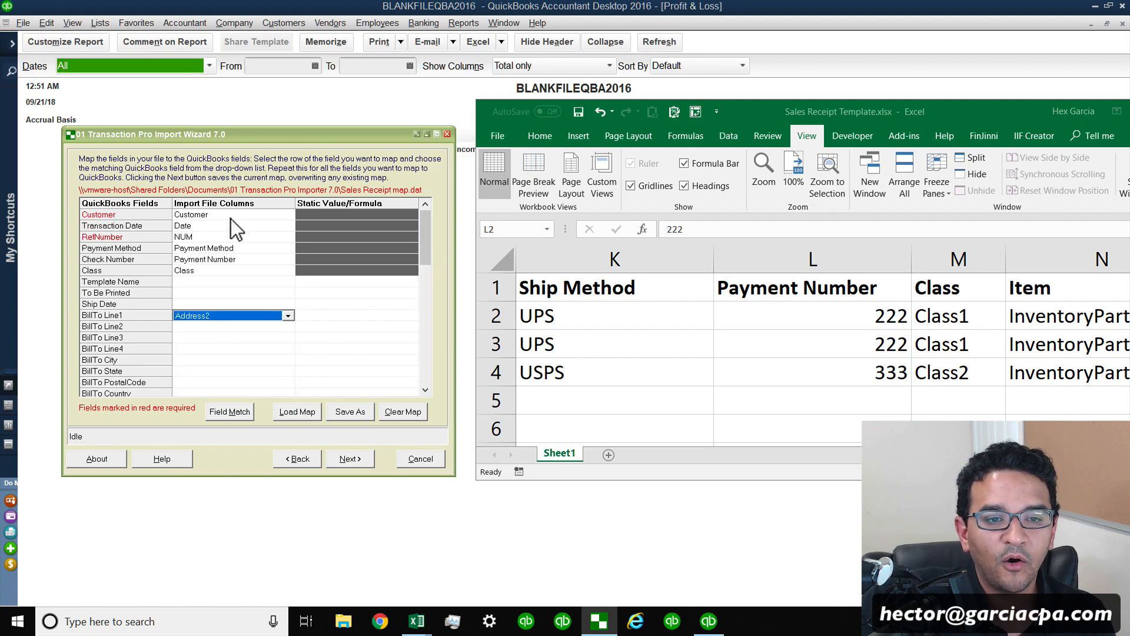
pyautogui.press('super+plus')
pyautogui.press('super+minus')
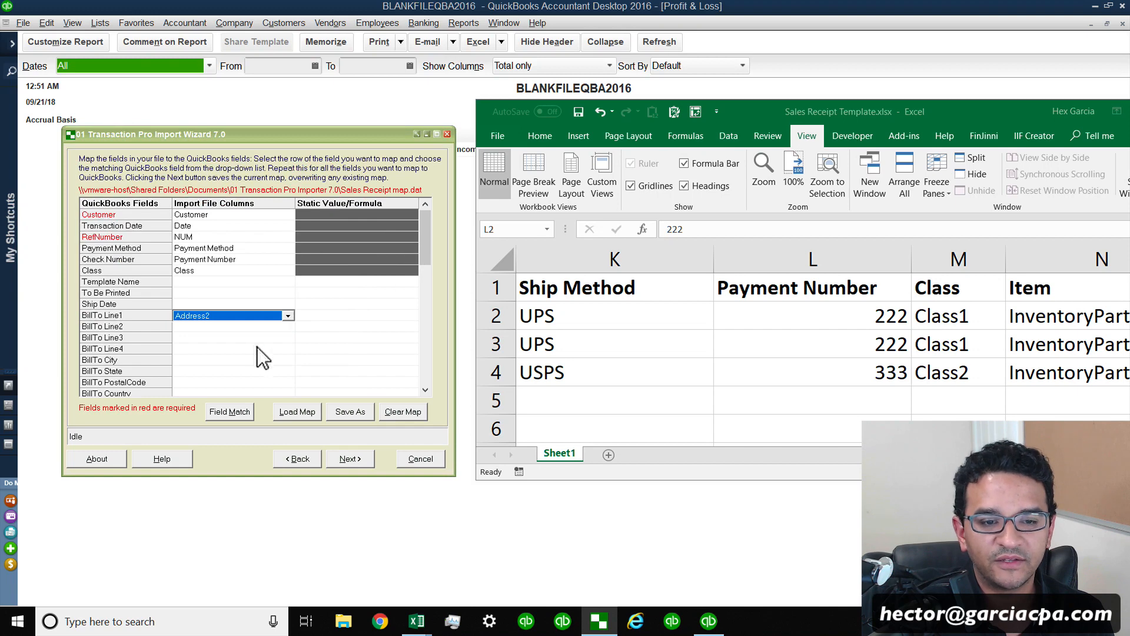
pyautogui.click(253, 327)
pyautogui.click(288, 327)
pyautogui.click(210, 372)
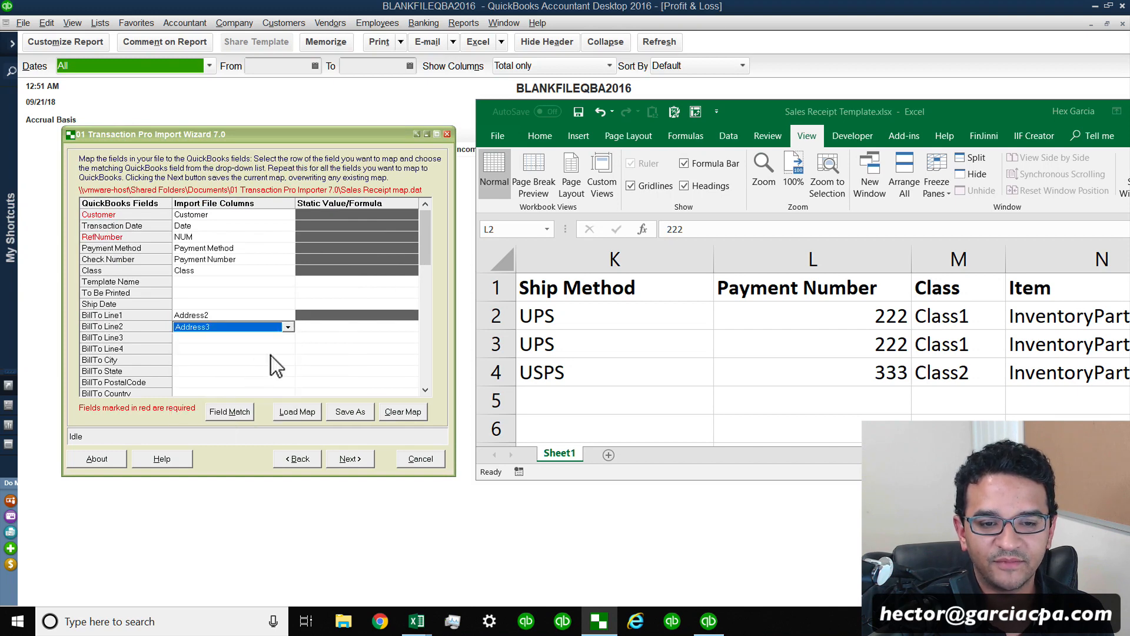
# Map BillTo Line3 to the Address4 column and BillTo Line4 to the Address5 column.
pyautogui.click(288, 340)
pyautogui.click(202, 397)
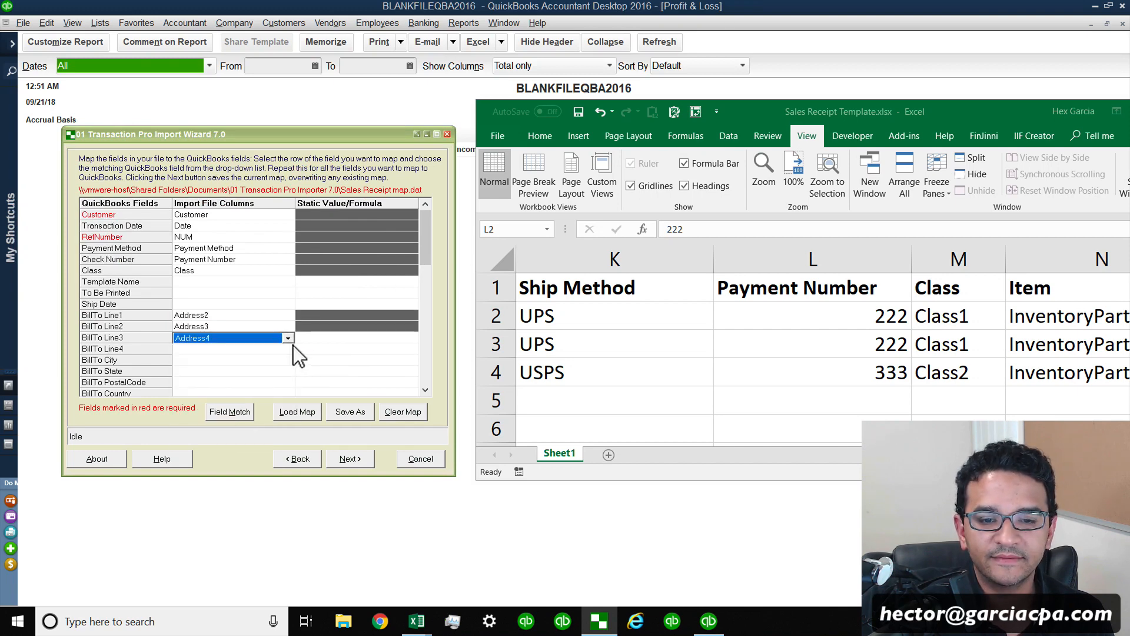
pyautogui.click(291, 348)
pyautogui.click(291, 348)
pyautogui.click(227, 413)
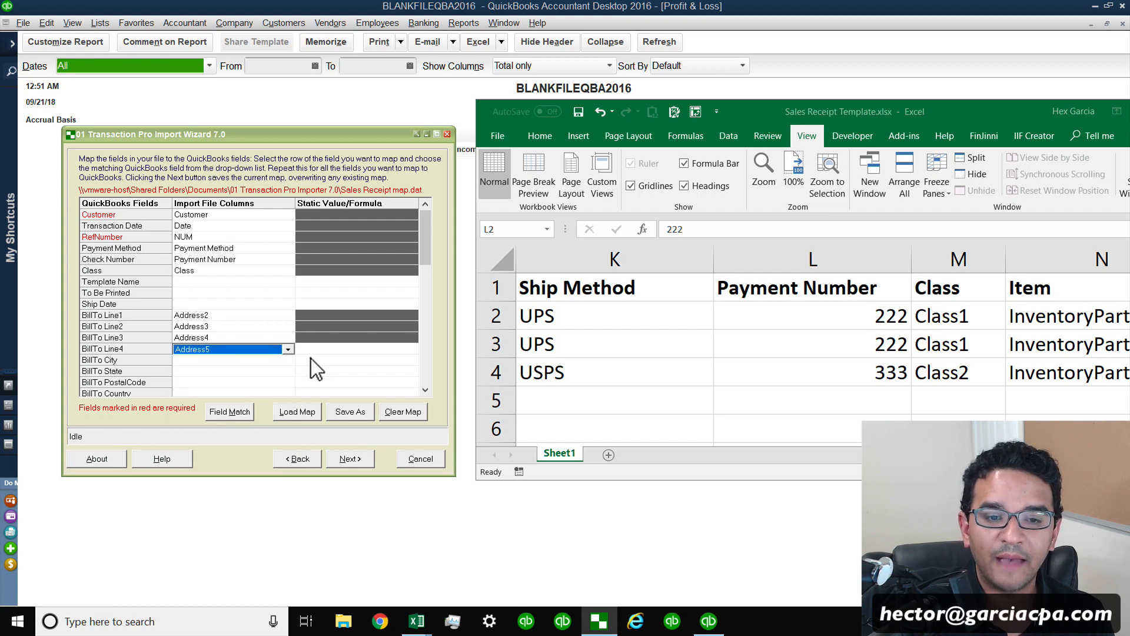
# Map the required Item field to the Item column.
pyautogui.scroll(-4, 423, 295)
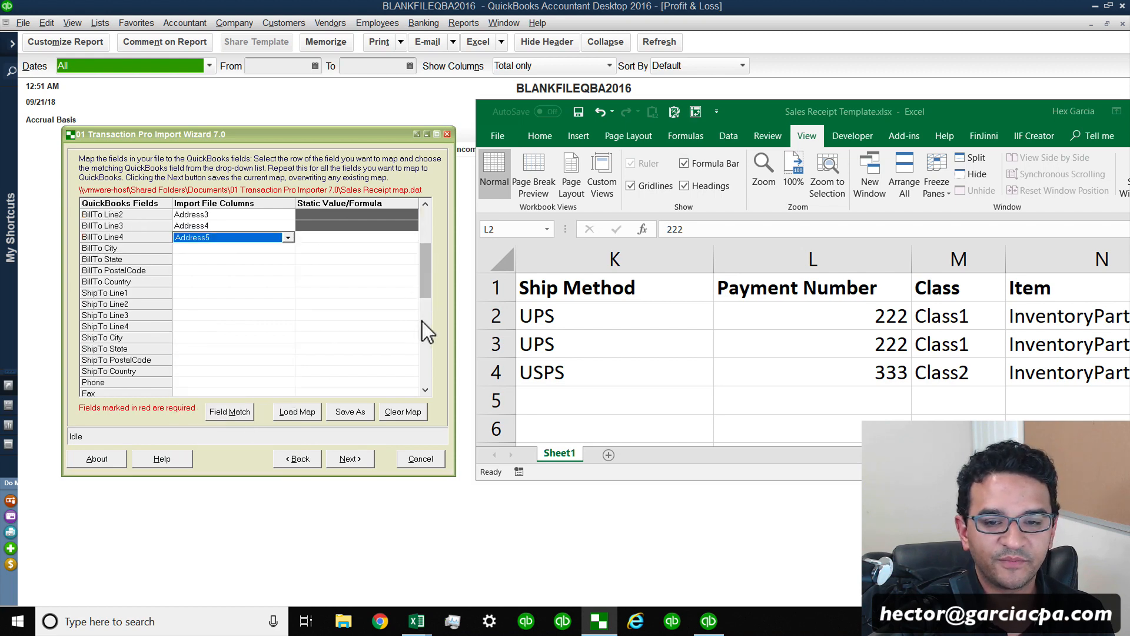
pyautogui.click(425, 390)
pyautogui.click(425, 390)
pyautogui.click(425, 390)
pyautogui.click(425, 389)
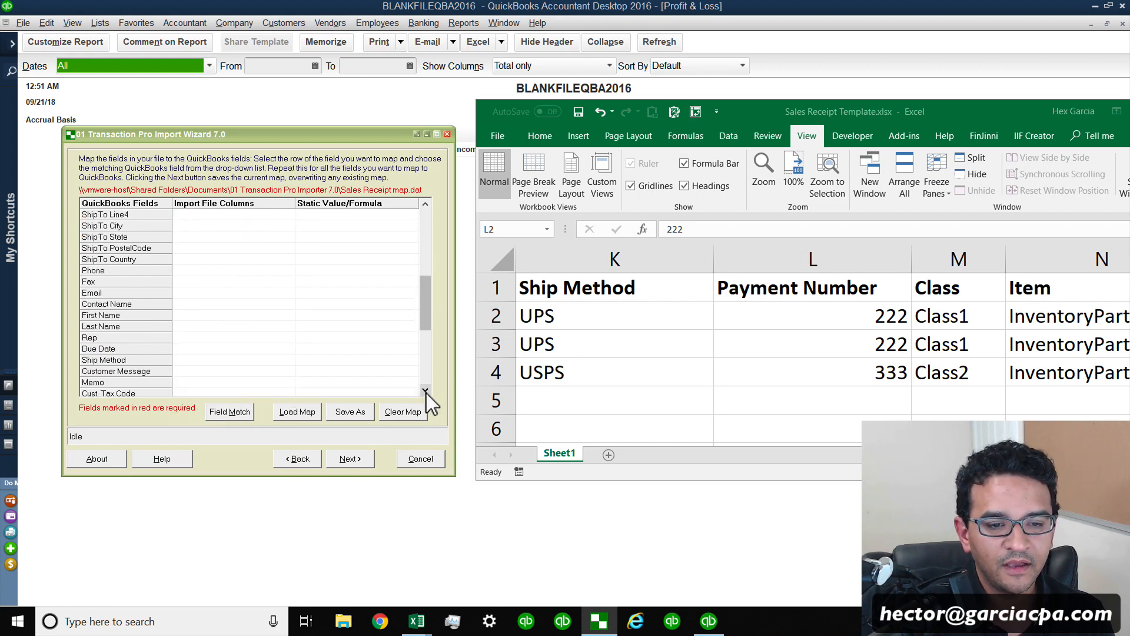
pyautogui.click(425, 390)
pyautogui.scroll(4, 425, 389)
pyautogui.press('super+plus')
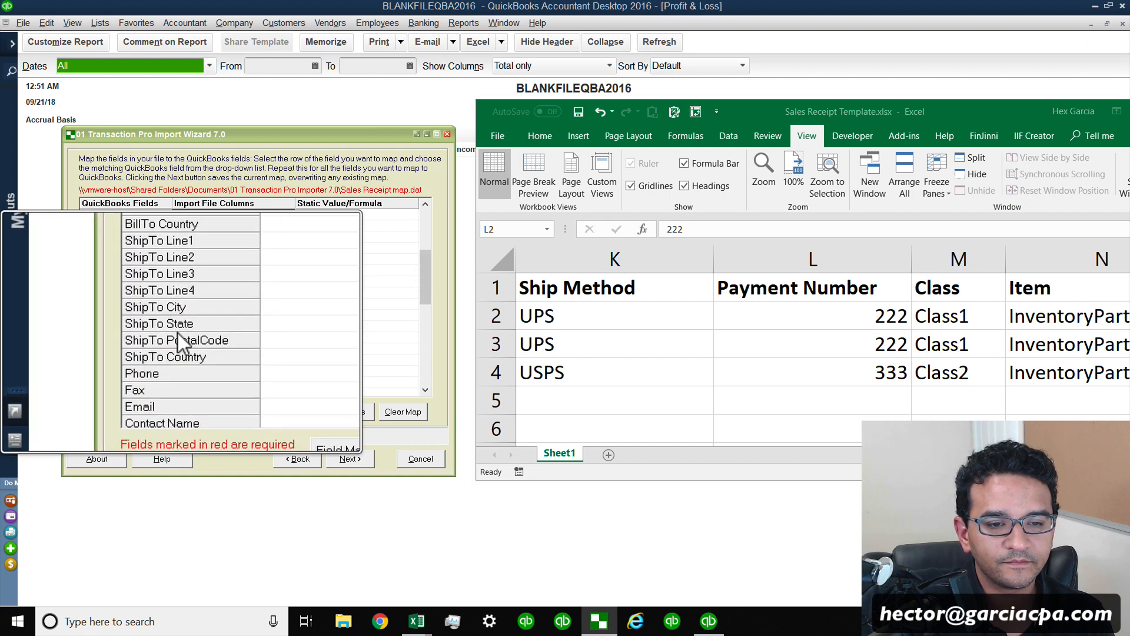
pyautogui.press('super+plus')
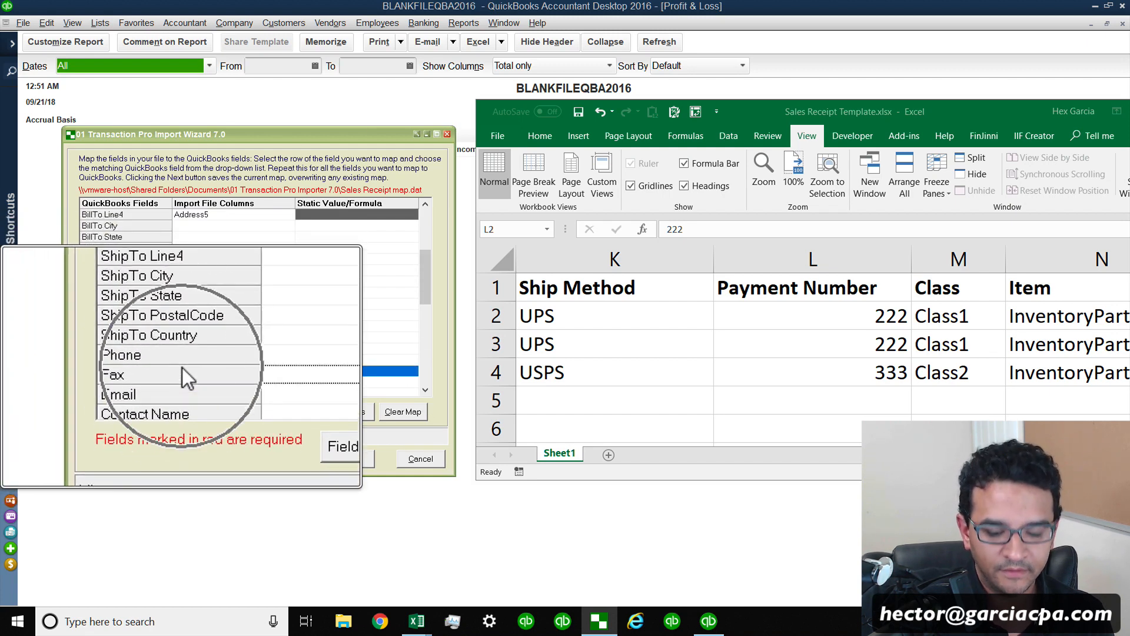
pyautogui.scroll(-4, 182, 367)
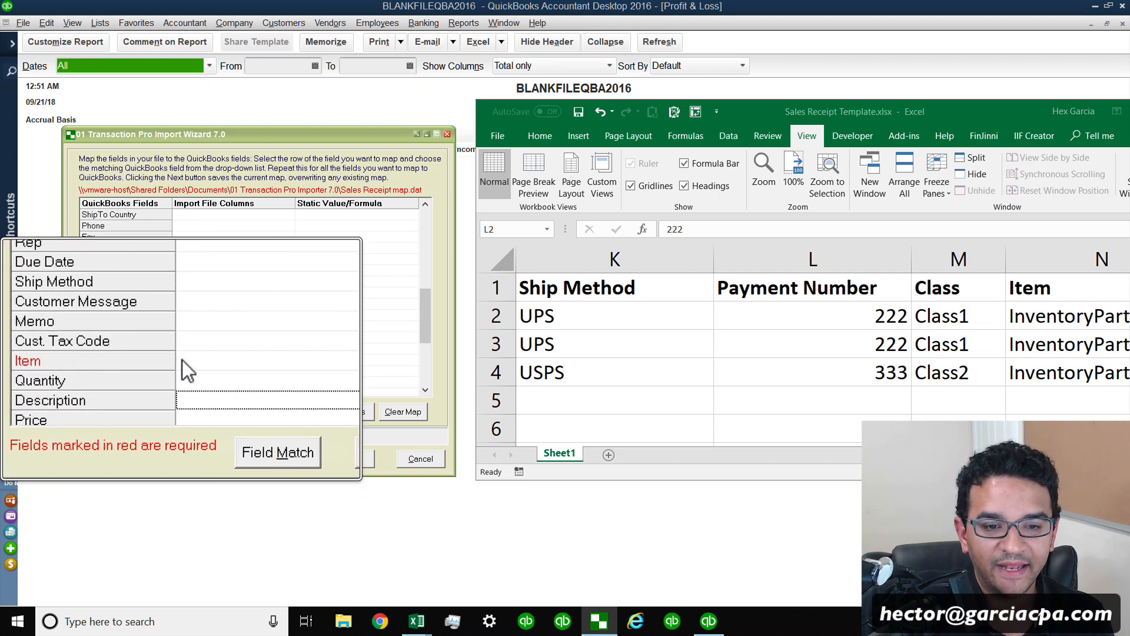
pyautogui.click(182, 359)
pyautogui.click(288, 361)
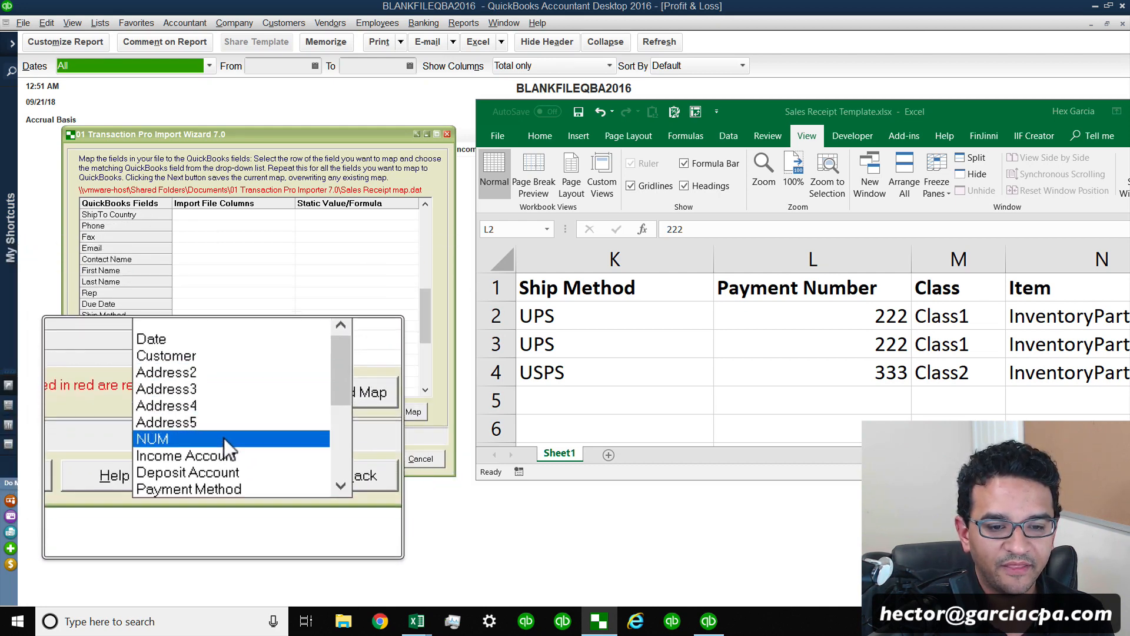
pyautogui.scroll(-3, 288, 393)
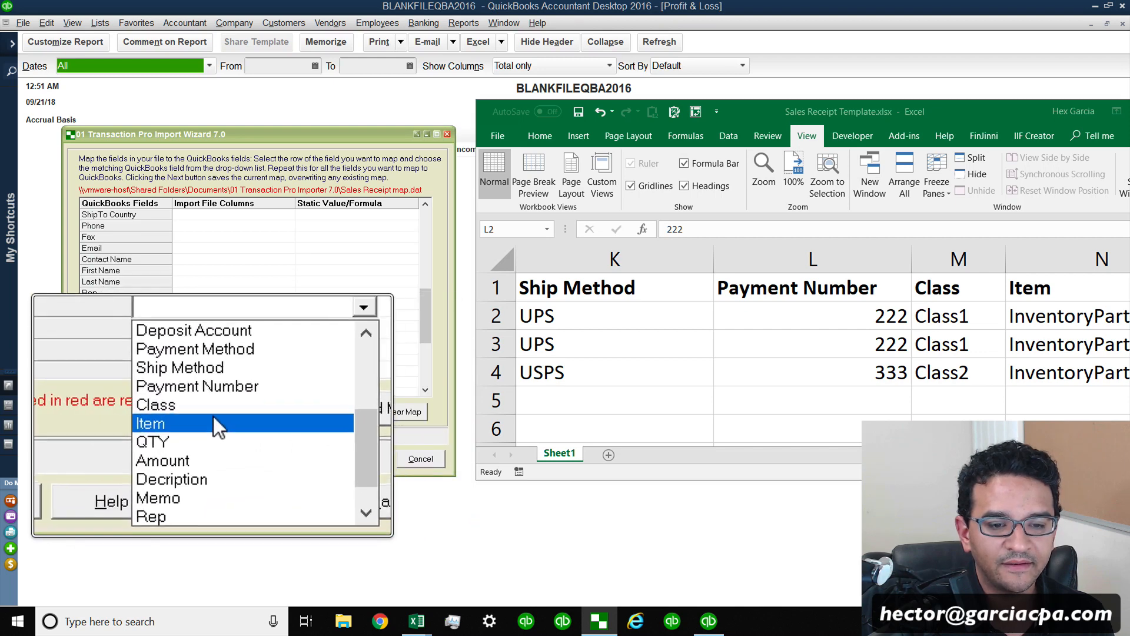
pyautogui.click(194, 419)
pyautogui.press('super+Escape')
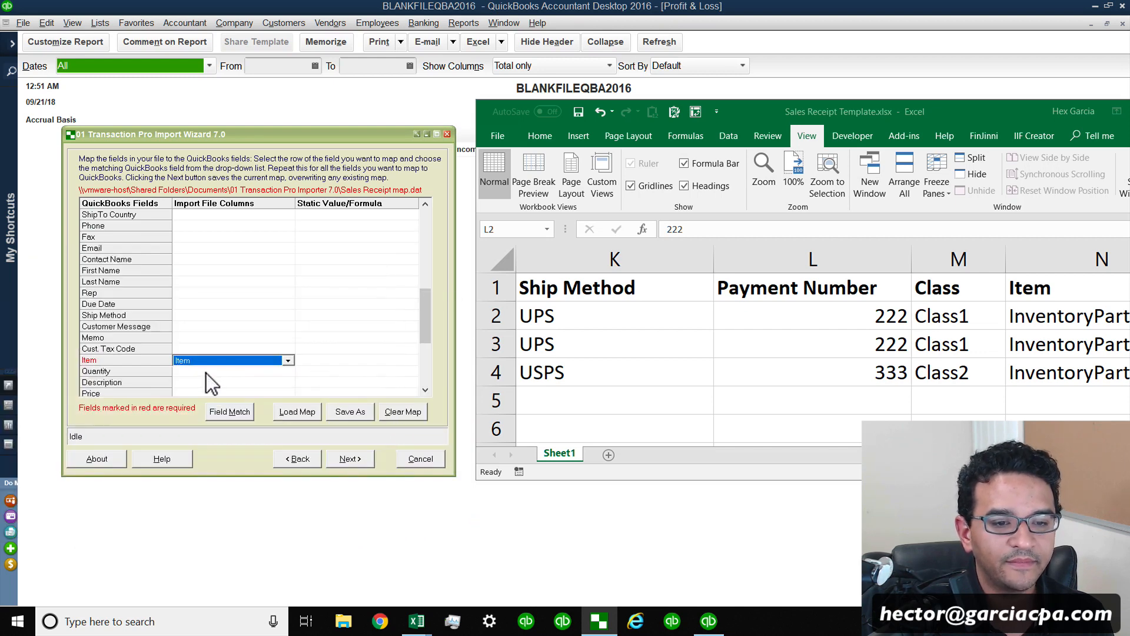
# Map Quantity to the QTY column and Description to the Decription column.
pyautogui.click(288, 371)
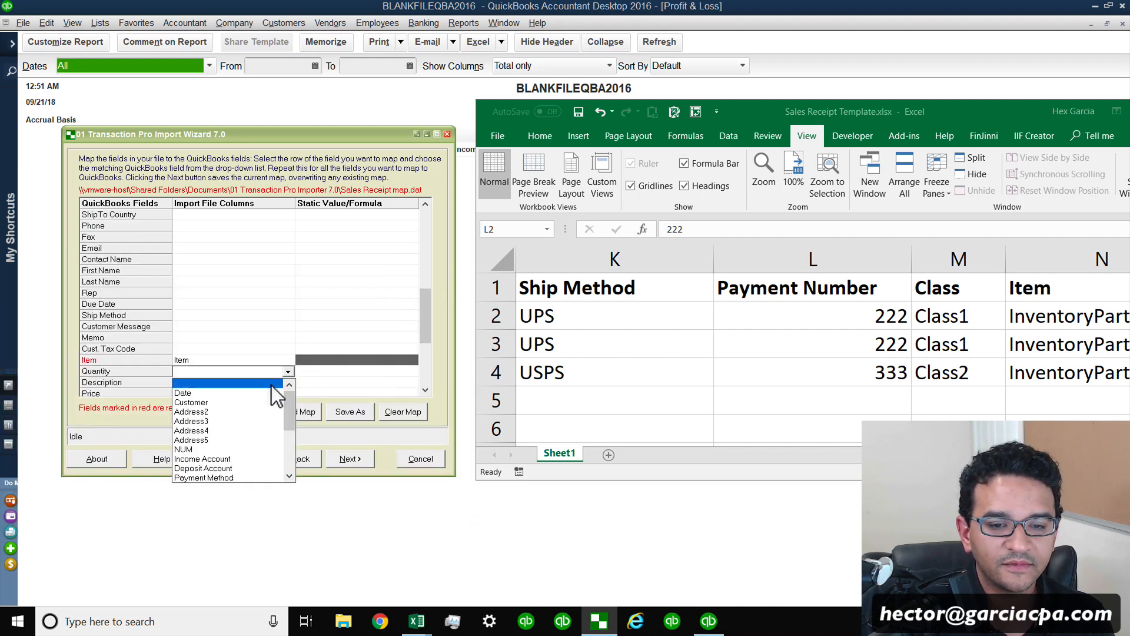
pyautogui.scroll(-3, 271, 387)
pyautogui.click(186, 468)
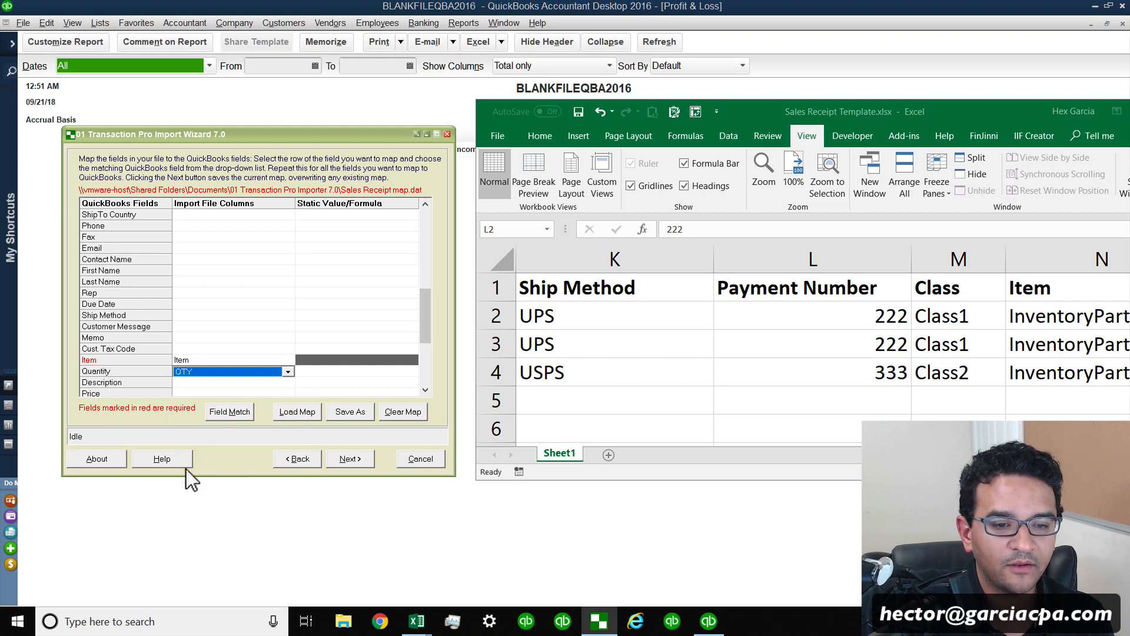
pyautogui.click(282, 384)
pyautogui.click(283, 383)
pyautogui.scroll(-3, 231, 443)
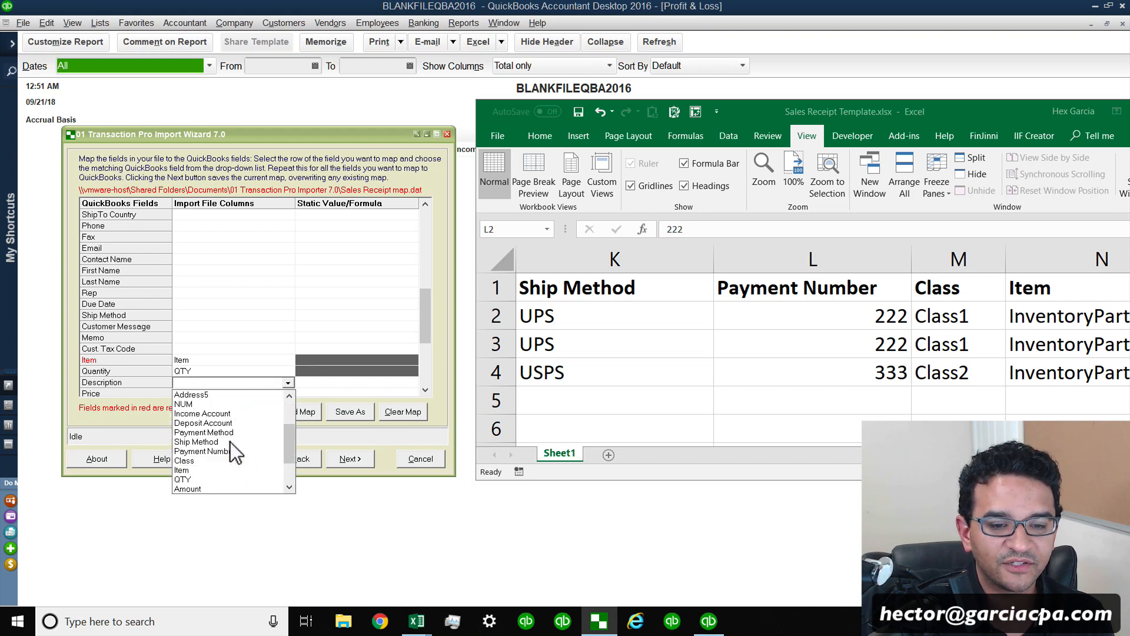
pyautogui.scroll(-1, 231, 442)
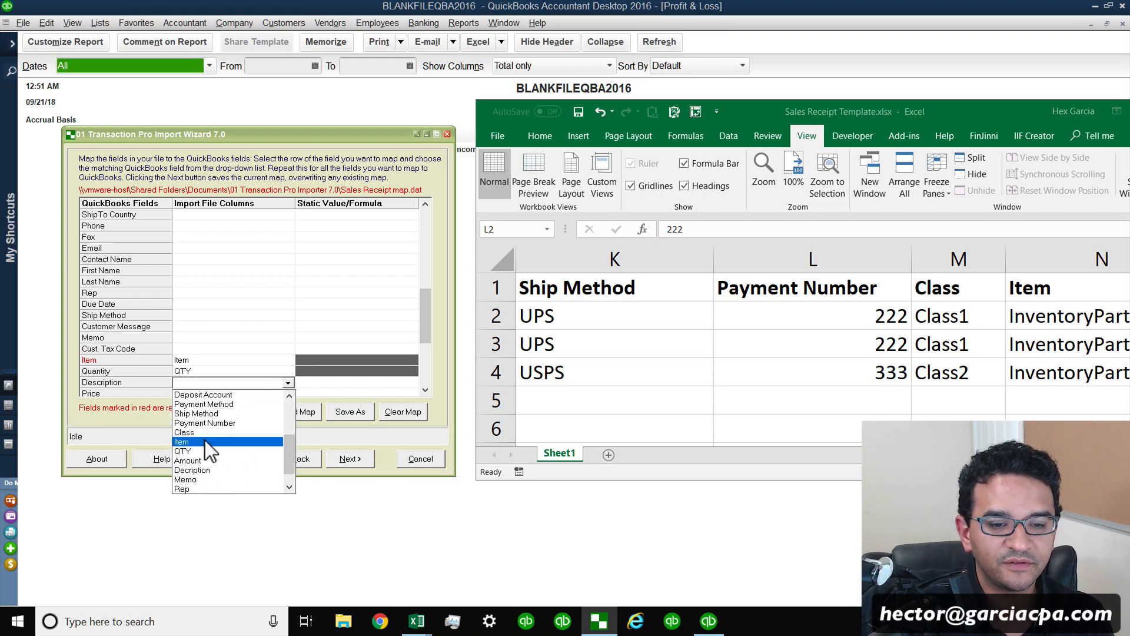
pyautogui.click(192, 469)
# Map Price to the Amount column.
pyautogui.moveTo(424, 342); pyautogui.dragTo(422, 351)
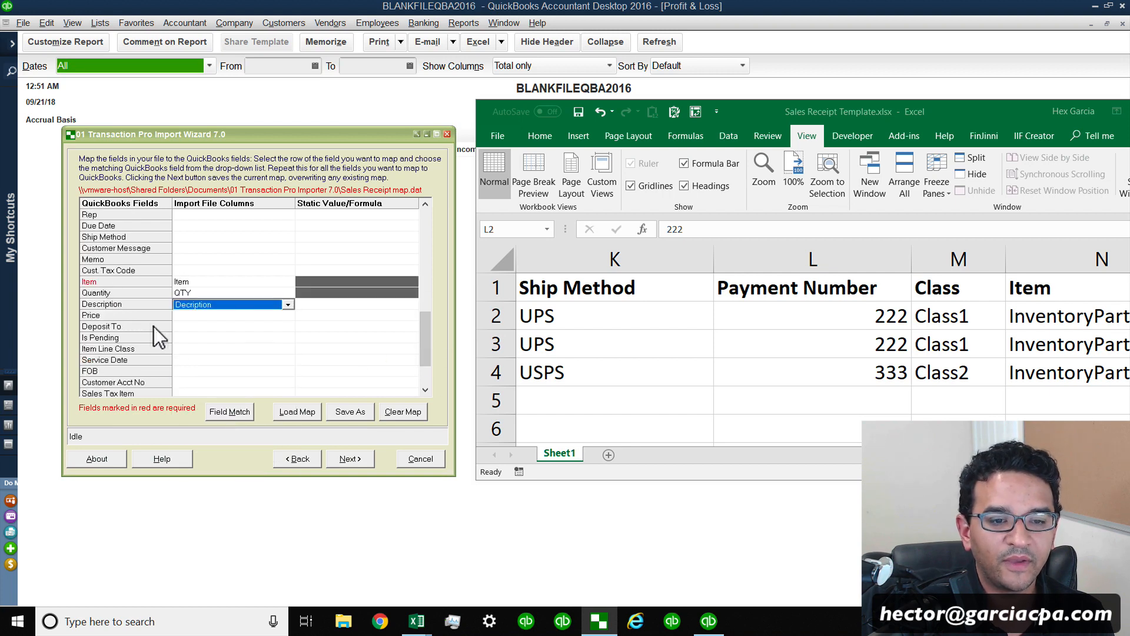
pyautogui.click(210, 316)
pyautogui.click(287, 317)
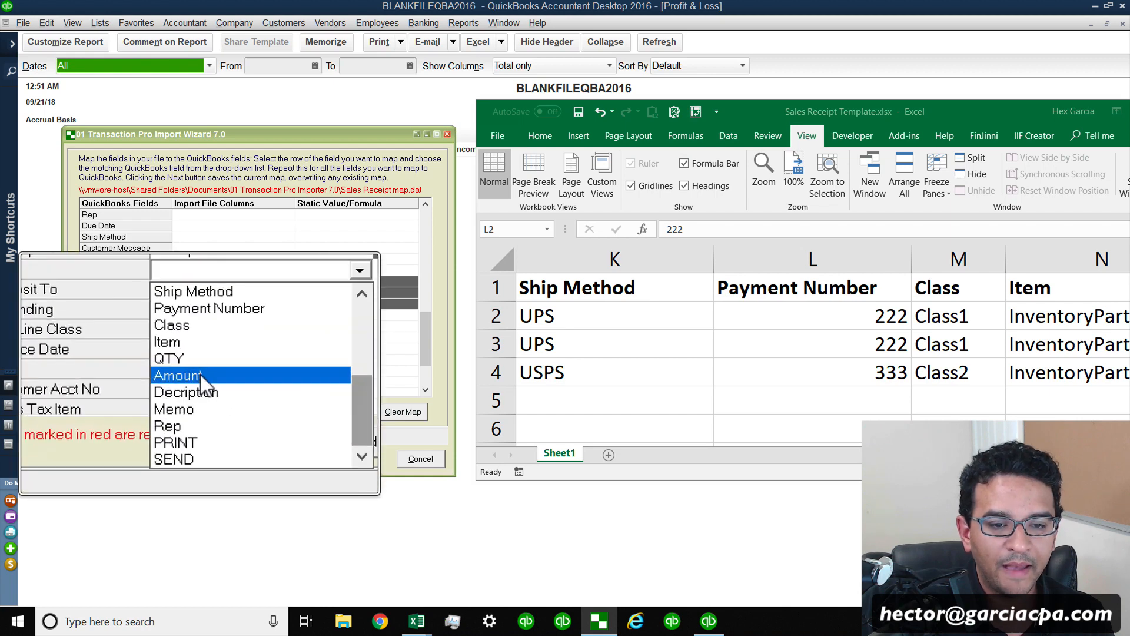
pyautogui.click(921, 396)
pyautogui.moveTo(812, 316); pyautogui.dragTo(813, 372)
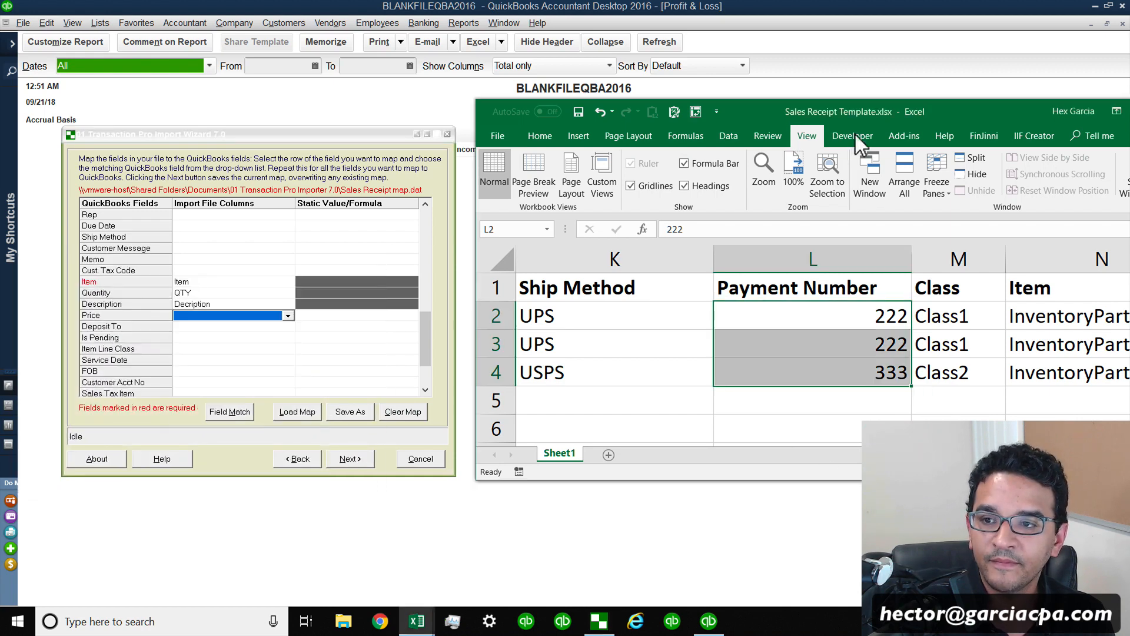
pyautogui.moveTo(906, 118); pyautogui.dragTo(614, 119)
pyautogui.moveTo(805, 461); pyautogui.dragTo(825, 461)
pyautogui.click(691, 287)
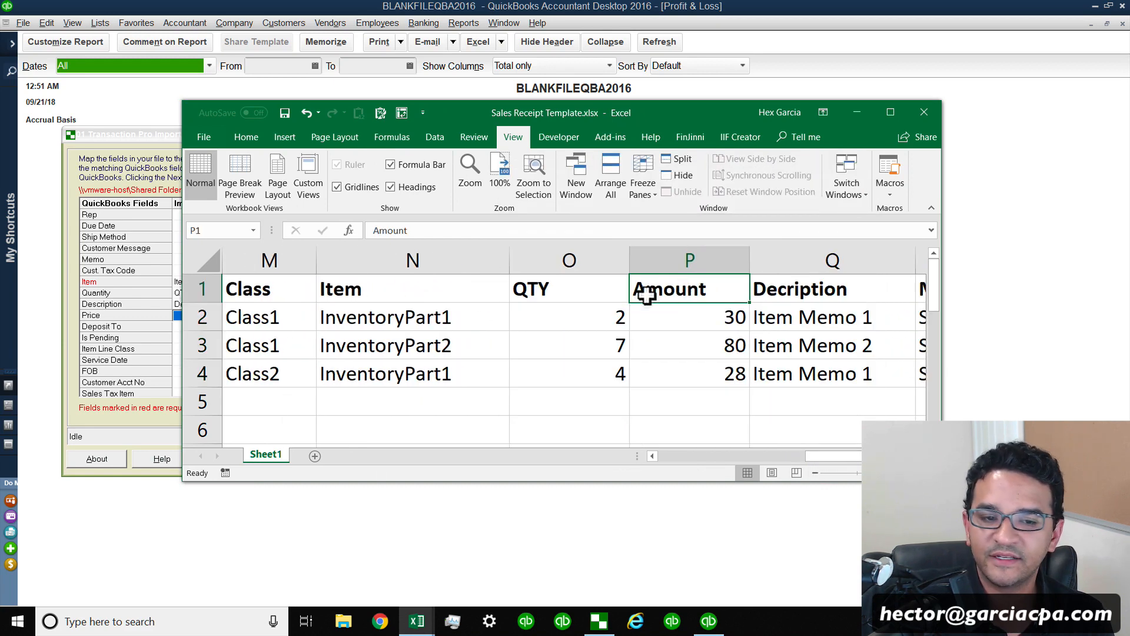
pyautogui.click(125, 408)
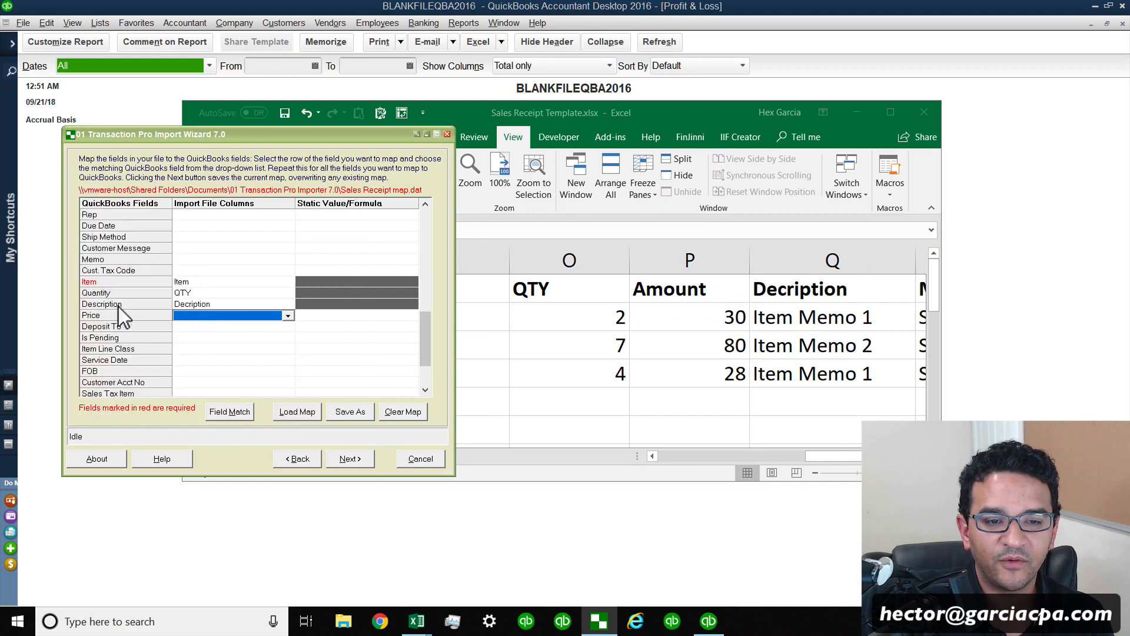
pyautogui.click(288, 315)
pyautogui.scroll(-5, 292, 365)
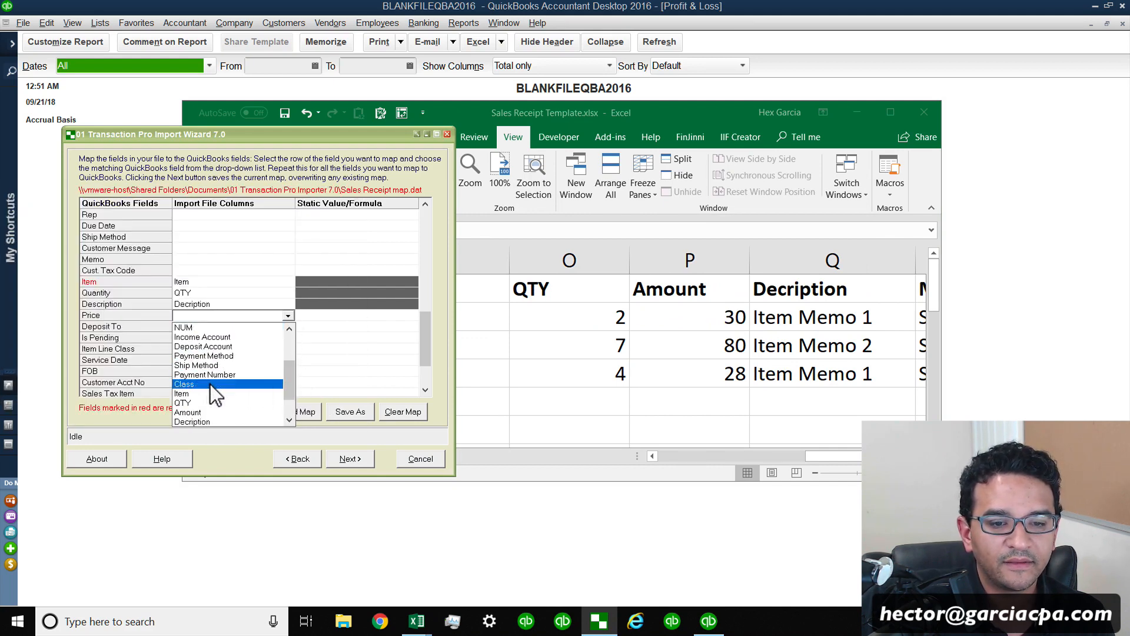
pyautogui.click(218, 412)
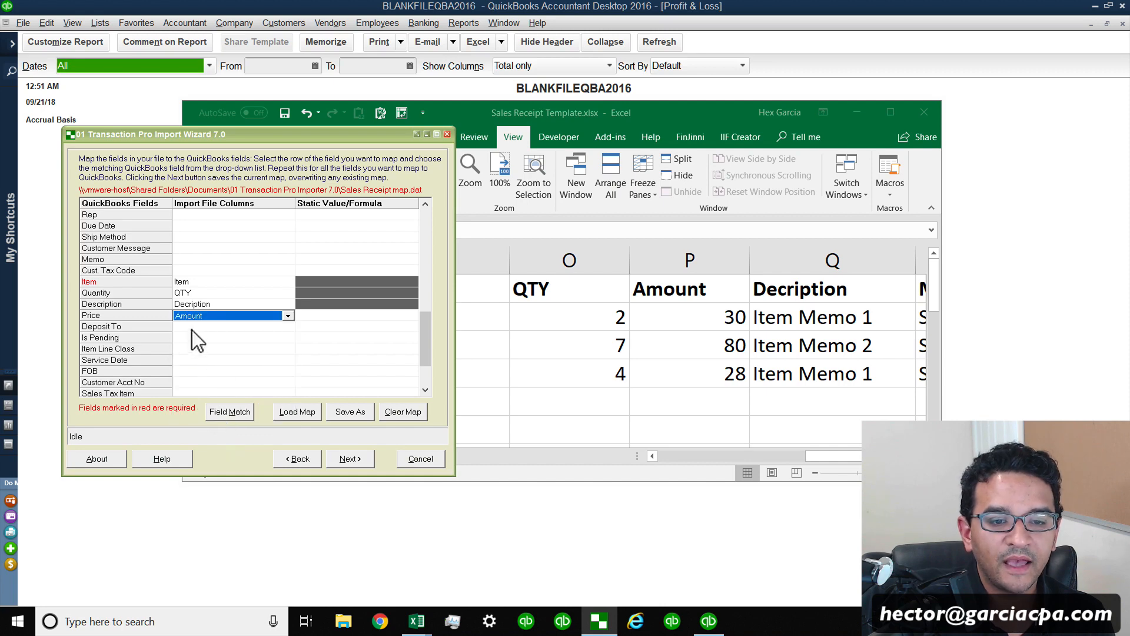
# Map Deposit To to the Deposit Account column.
pyautogui.click(193, 329)
pyautogui.click(288, 327)
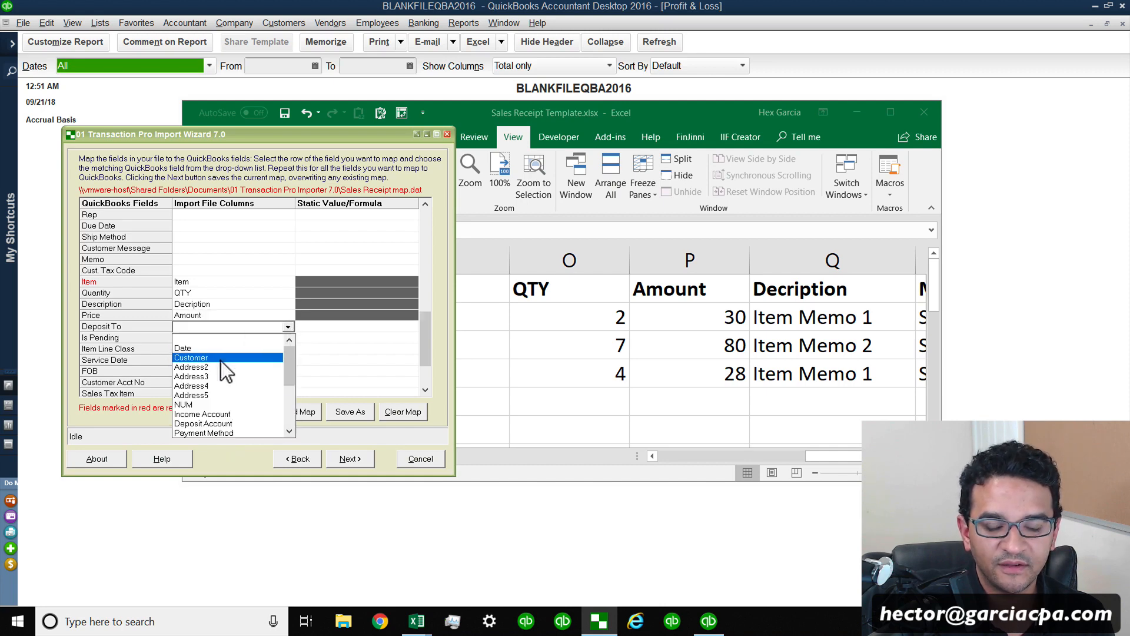
pyautogui.click(227, 424)
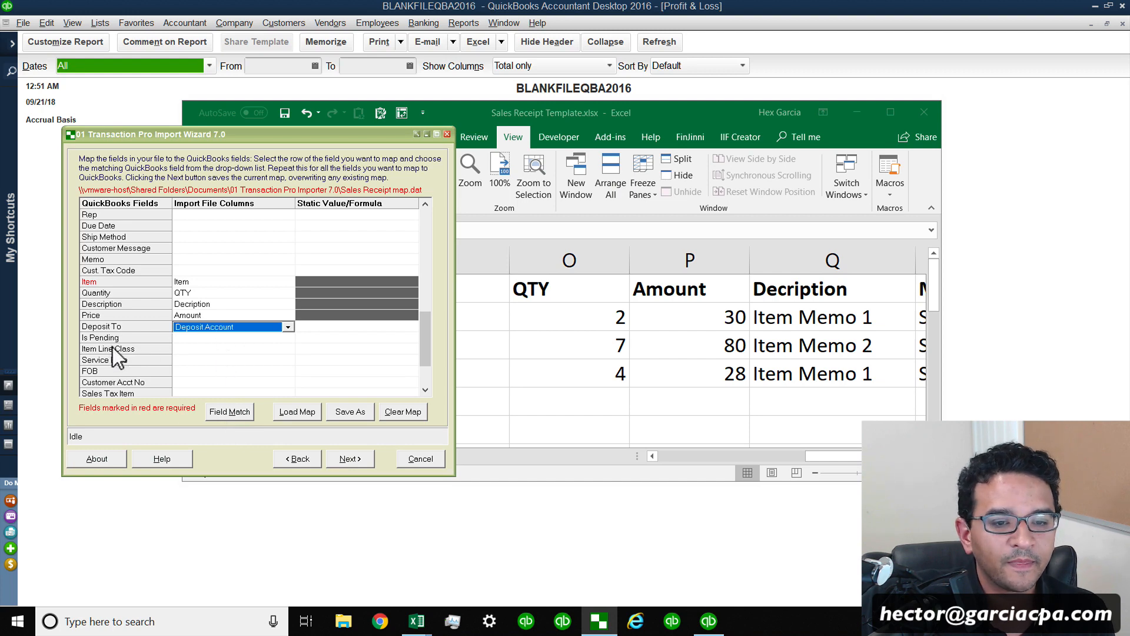
# Map Item Line Class to the Class column.
pyautogui.click(190, 352)
pyautogui.click(288, 349)
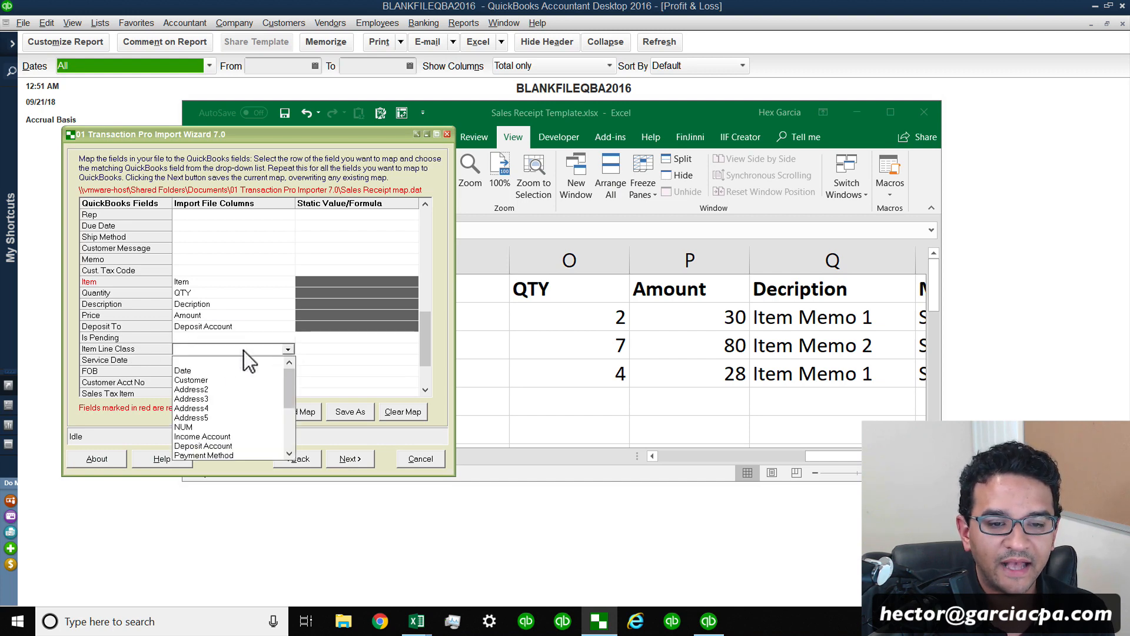
pyautogui.scroll(-3, 282, 398)
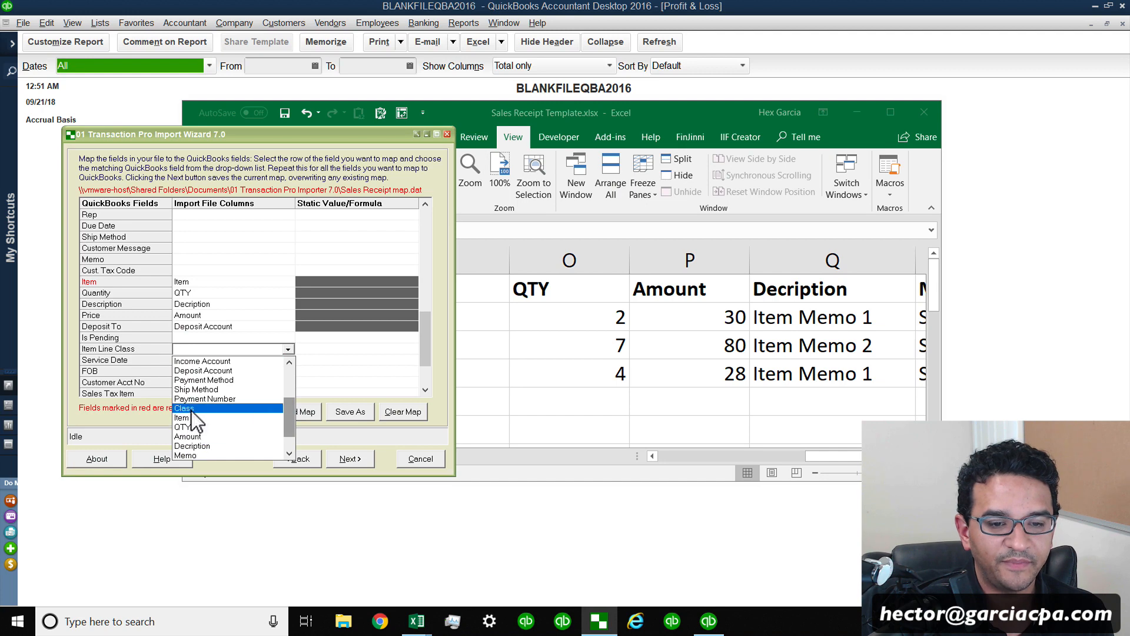
pyautogui.click(192, 411)
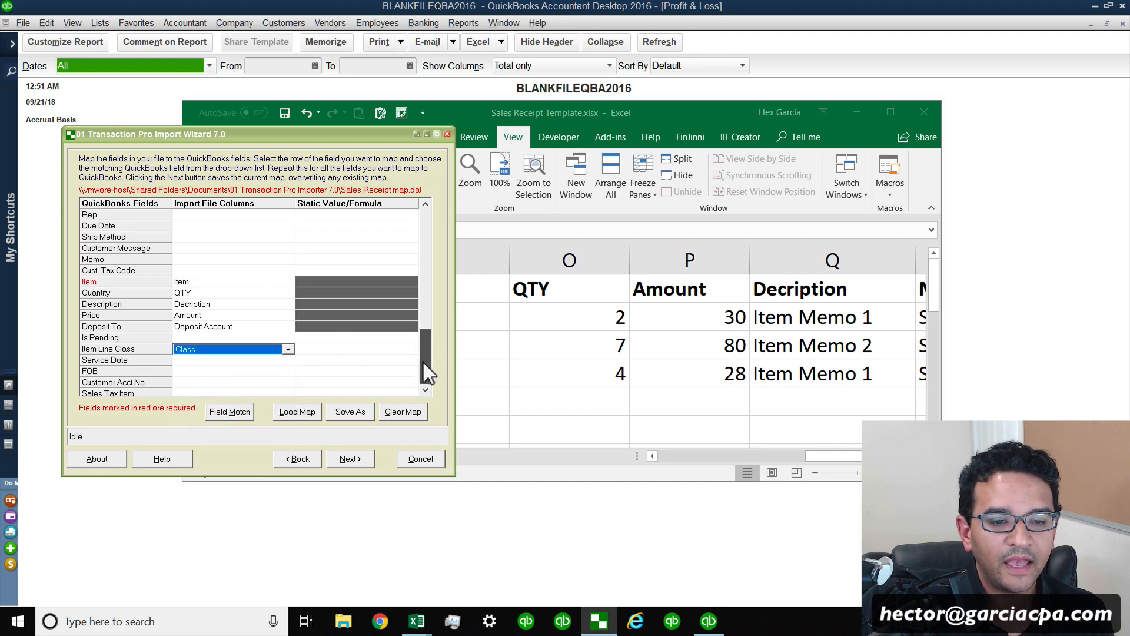
# Save the field mapping as a map file named SR from Amazon map on the Desktop.
pyautogui.moveTo(423, 362); pyautogui.dragTo(422, 363)
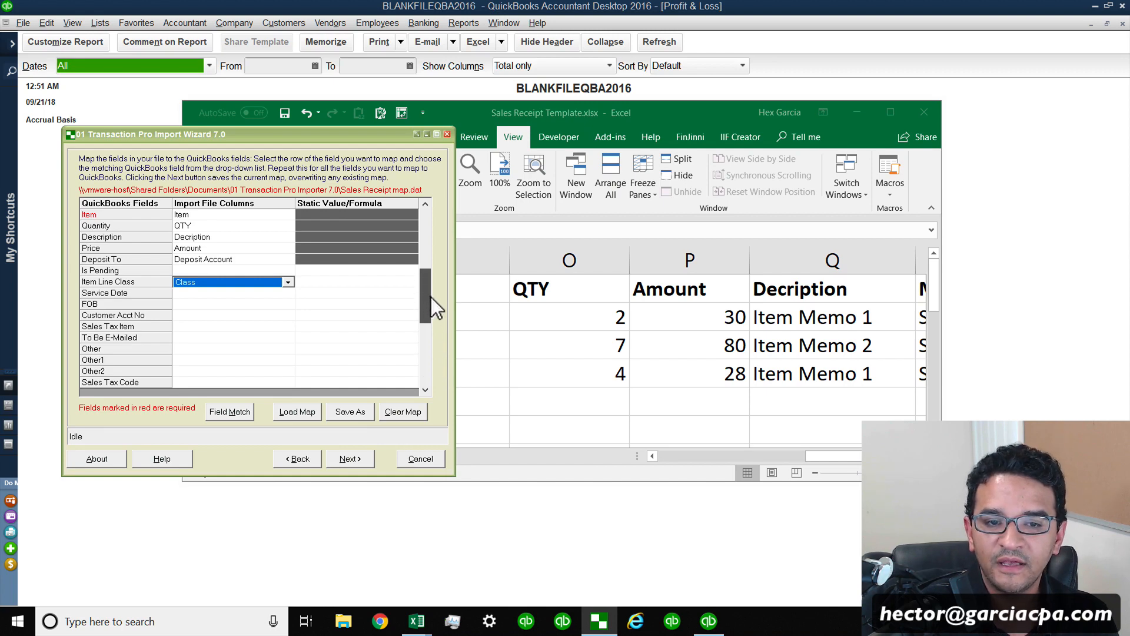
pyautogui.scroll(-5, 199, 292)
pyautogui.moveTo(438, 285); pyautogui.dragTo(419, 224)
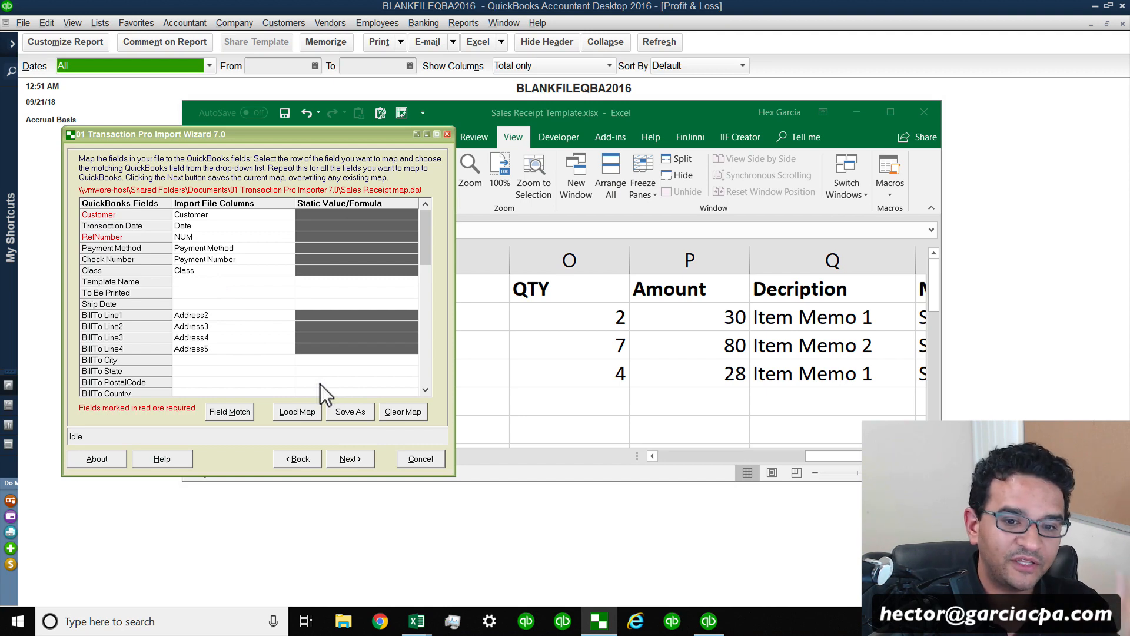
pyautogui.click(351, 412)
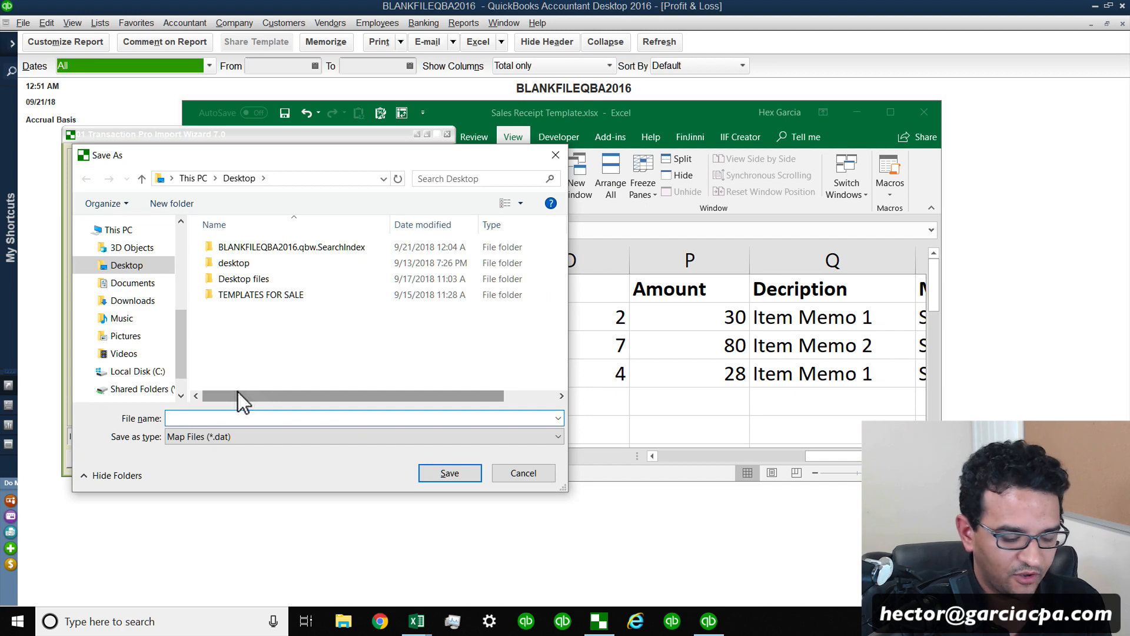
pyautogui.write('SR from A')
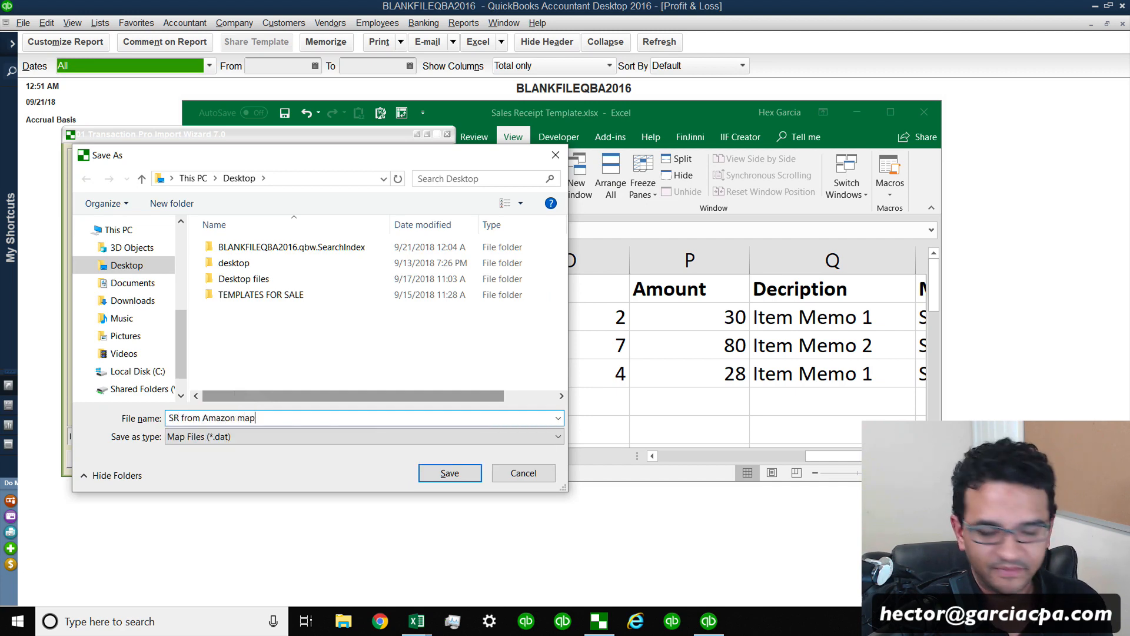
pyautogui.write('mazon map')
pyautogui.press('Return')
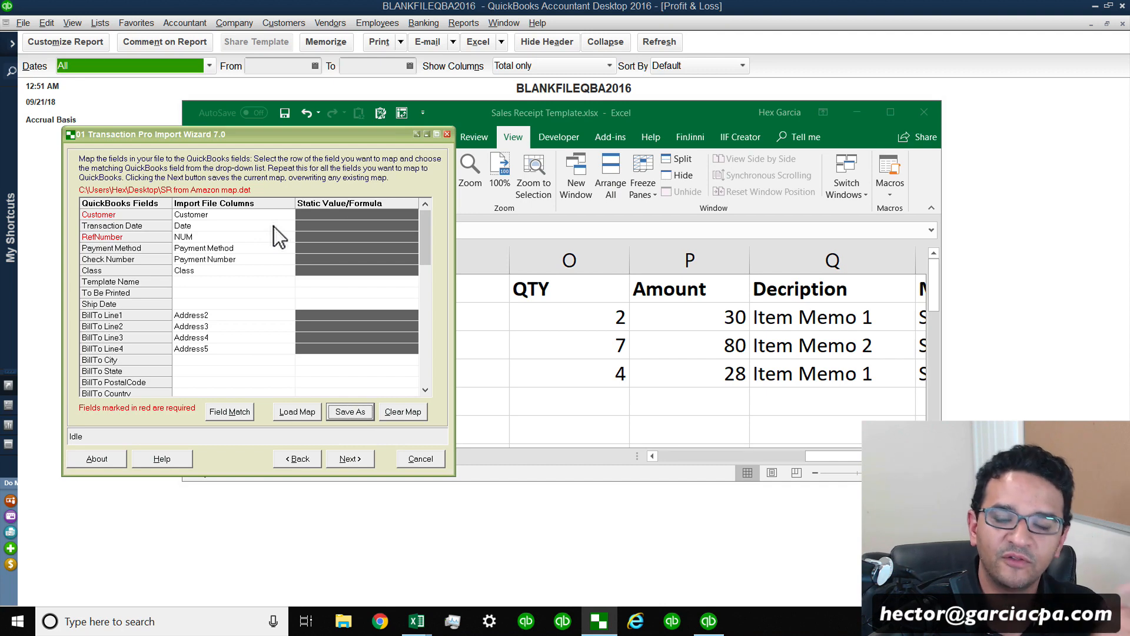
# Advance to the preview and scroll through the mapped import data grid to review its columns.
pyautogui.click(354, 457)
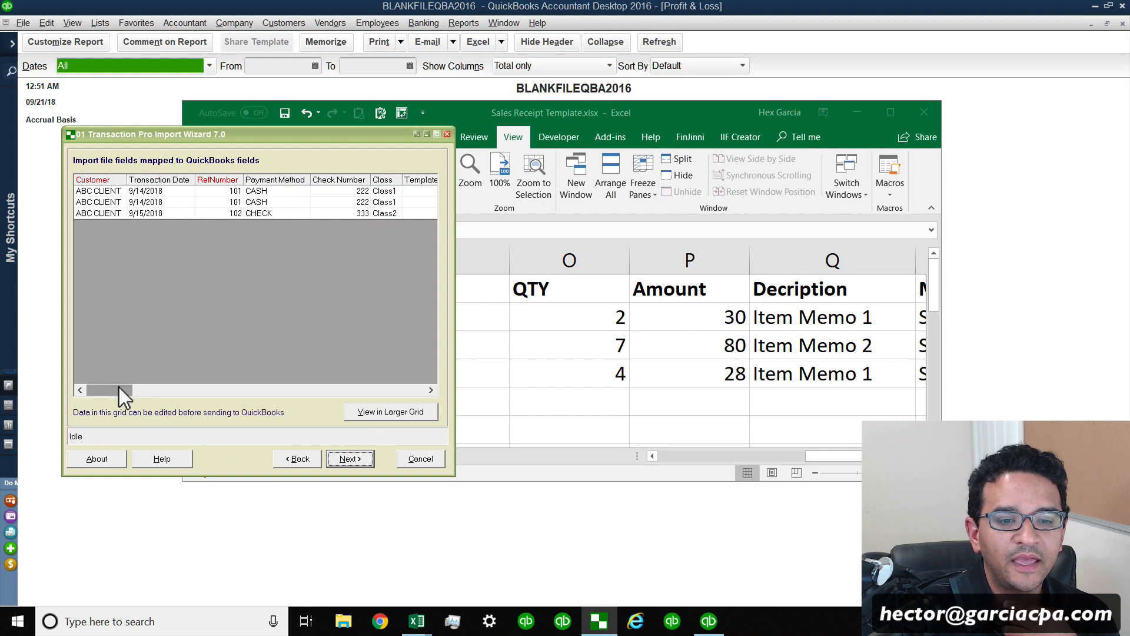
pyautogui.click(259, 391)
pyautogui.click(302, 392)
pyautogui.click(335, 392)
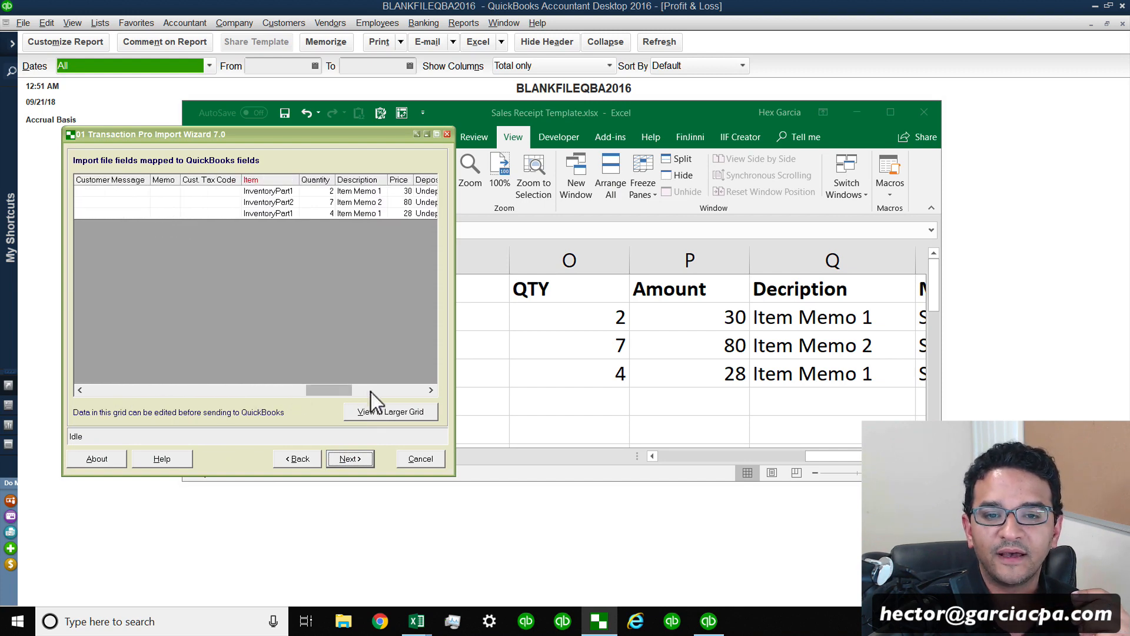
pyautogui.click(377, 392)
pyautogui.moveTo(386, 391); pyautogui.dragTo(337, 390)
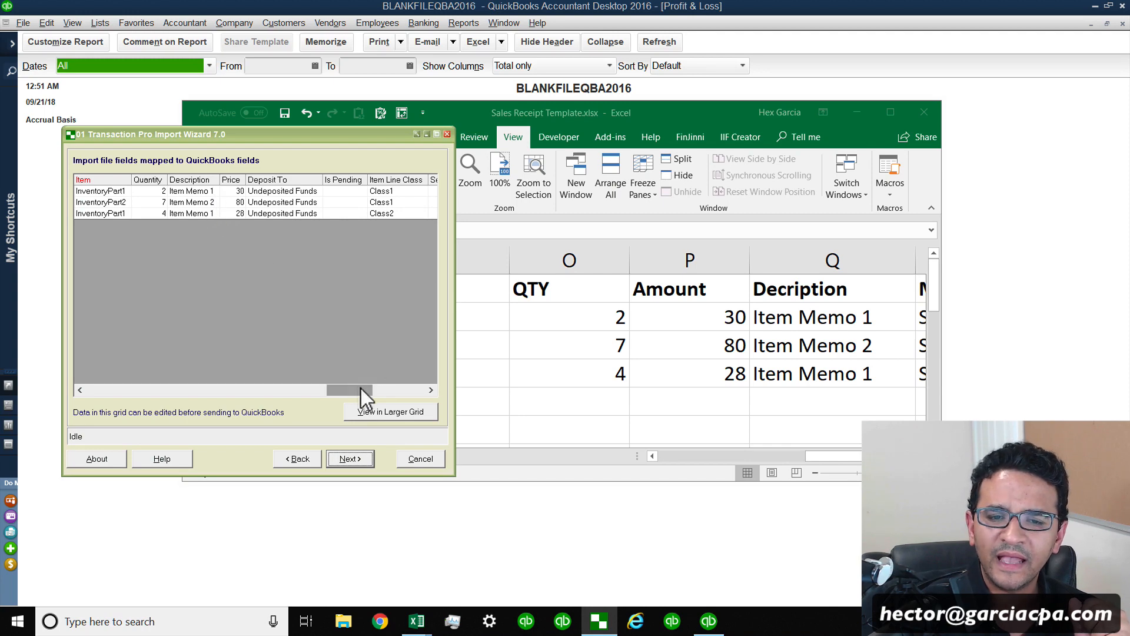
pyautogui.moveTo(362, 389); pyautogui.dragTo(76, 385)
# Advance to the item settings, finish the wizard and confirm the sales receipt transfer to QuickBooks.
pyautogui.click(350, 459)
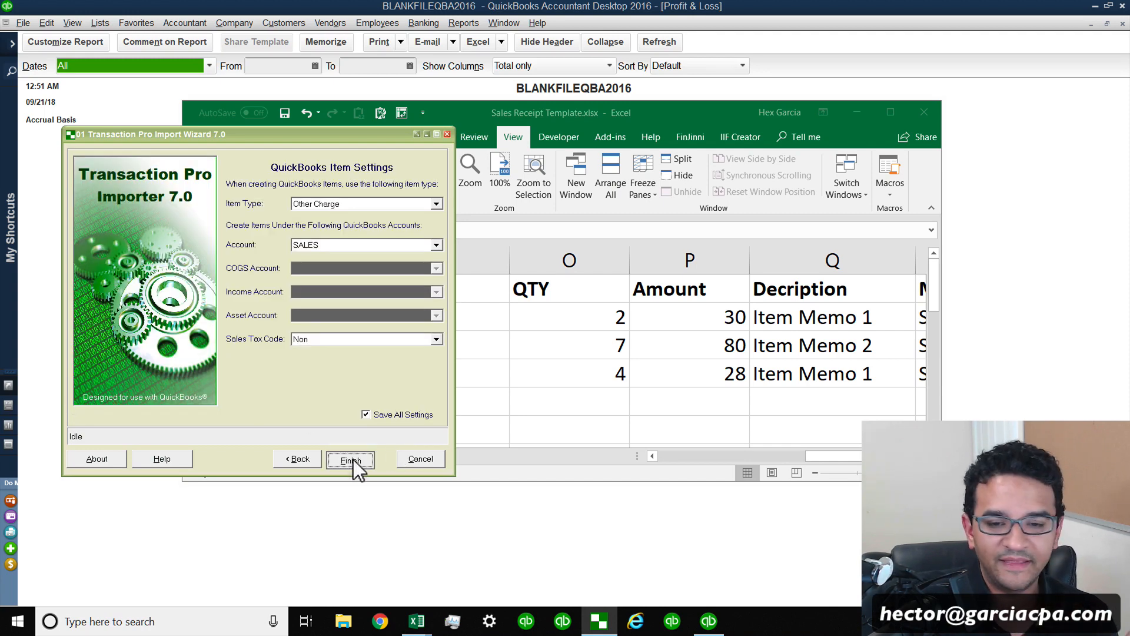
pyautogui.click(354, 460)
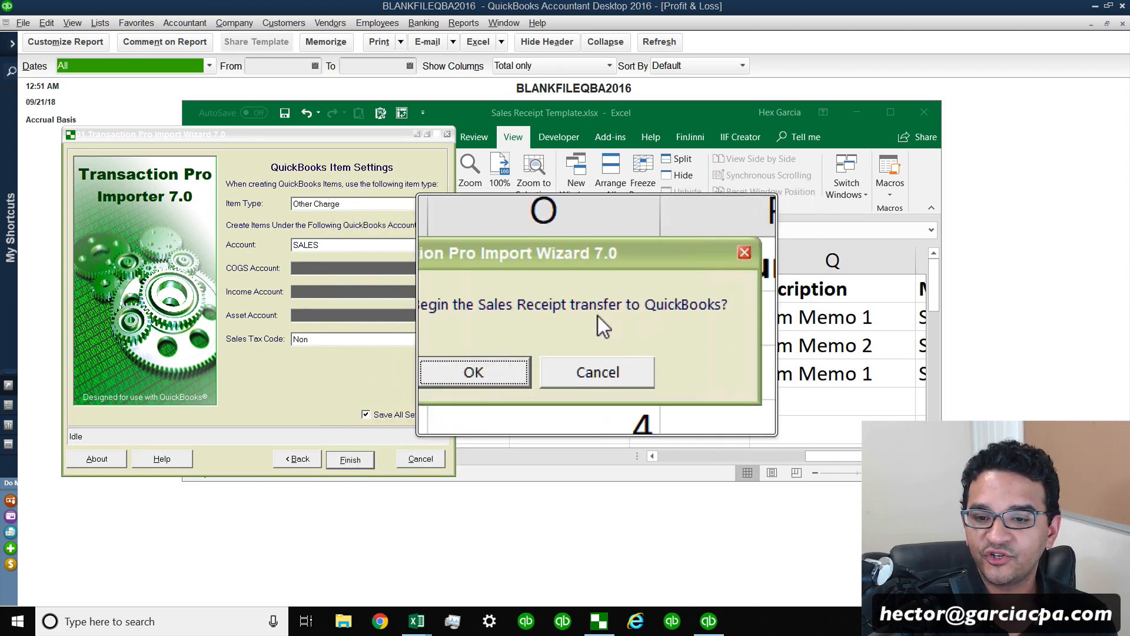
pyautogui.click(527, 340)
pyautogui.click(532, 343)
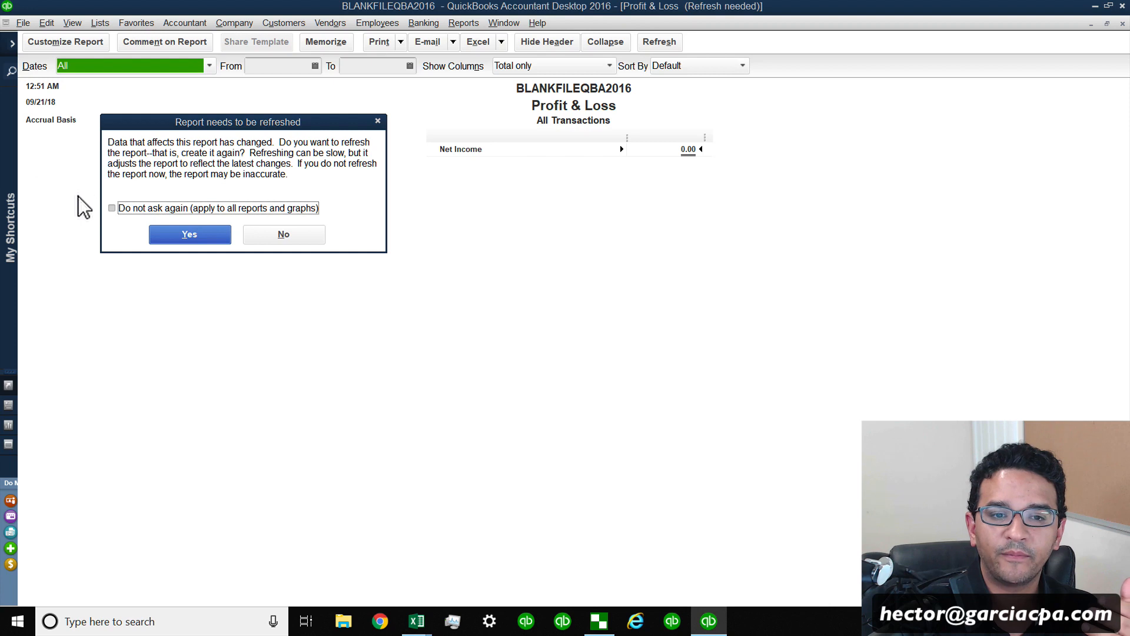
# Refresh the Profit & Loss report, choosing not to be asked again.
pyautogui.click(112, 208)
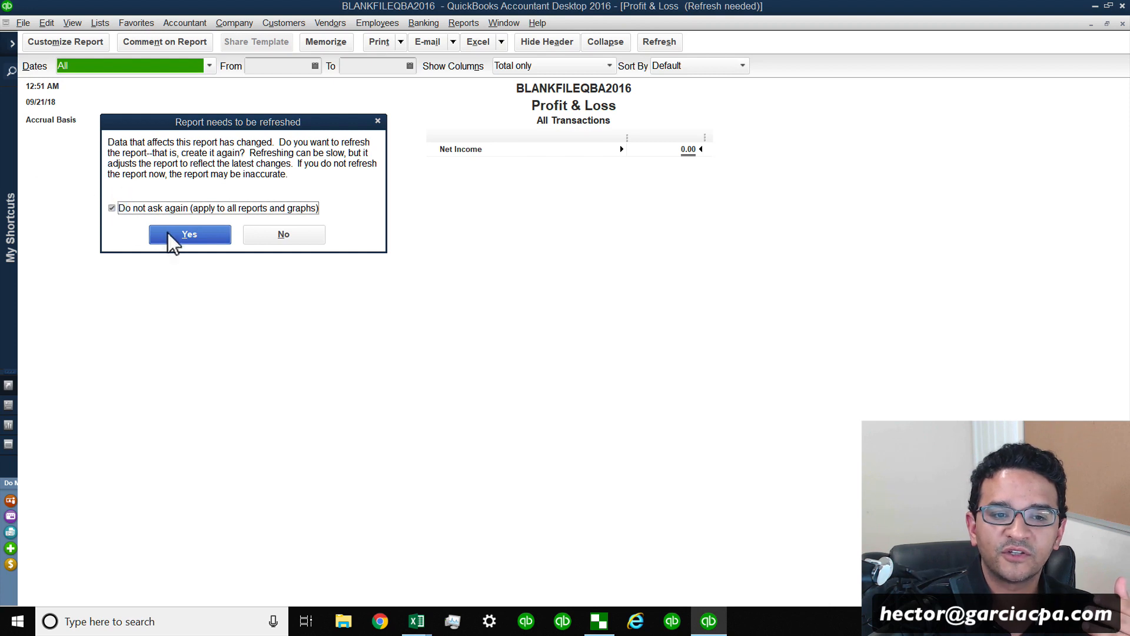
pyautogui.click(169, 234)
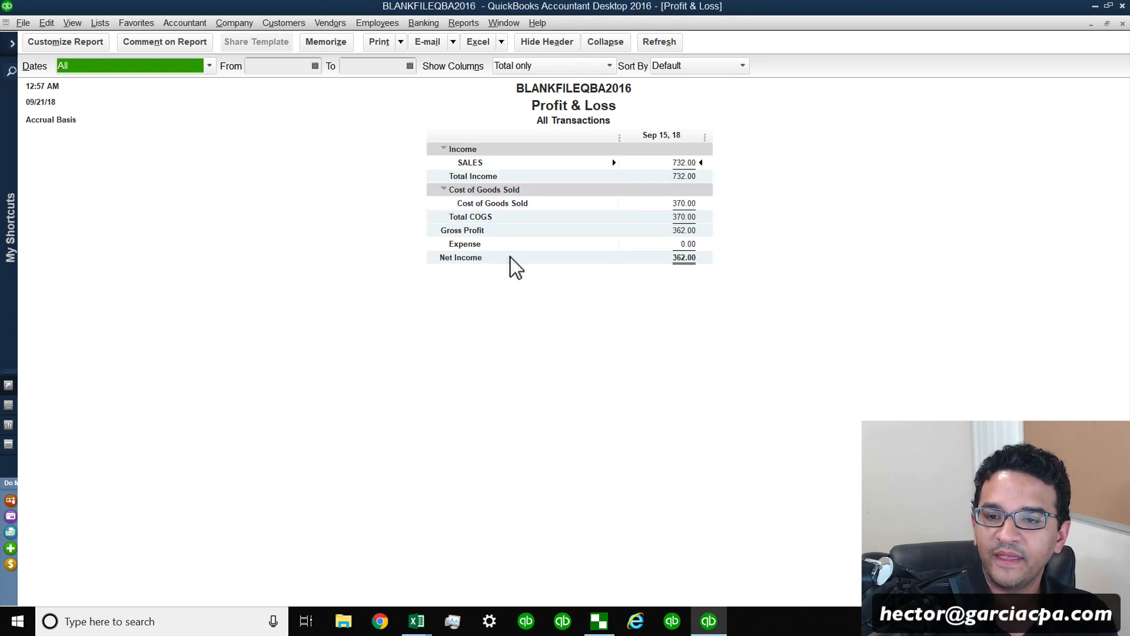
pyautogui.middleClick(618, 210)
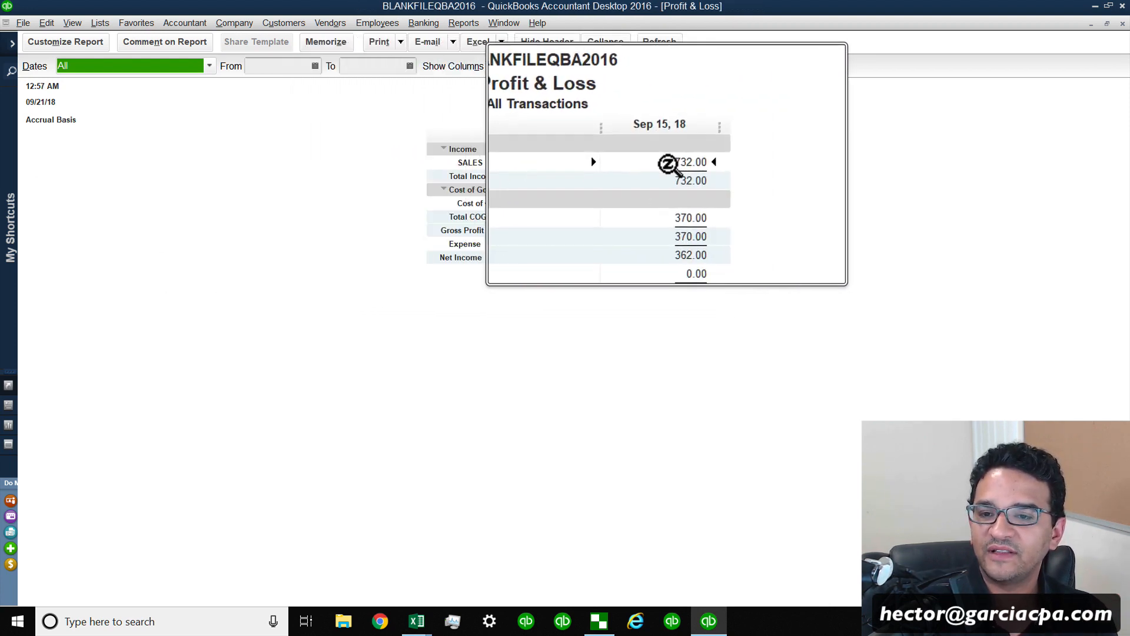
pyautogui.middleClick(534, 180)
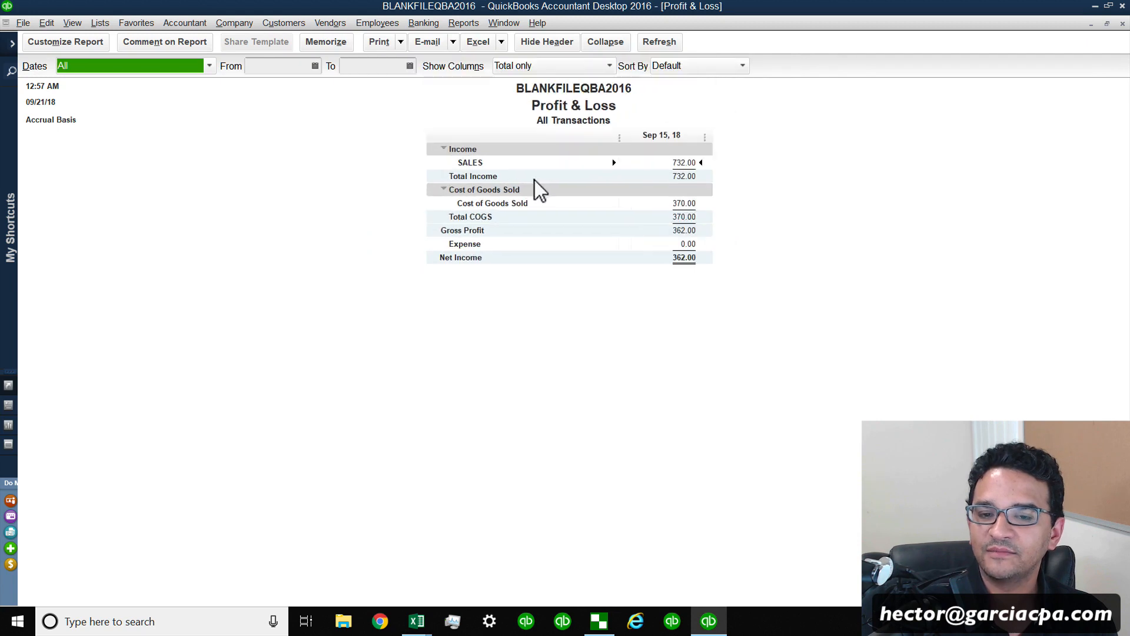
# Drill down from the SALES income total to open imported sales receipt 101.
pyautogui.doubleClick(687, 166)
pyautogui.middleClick(366, 202)
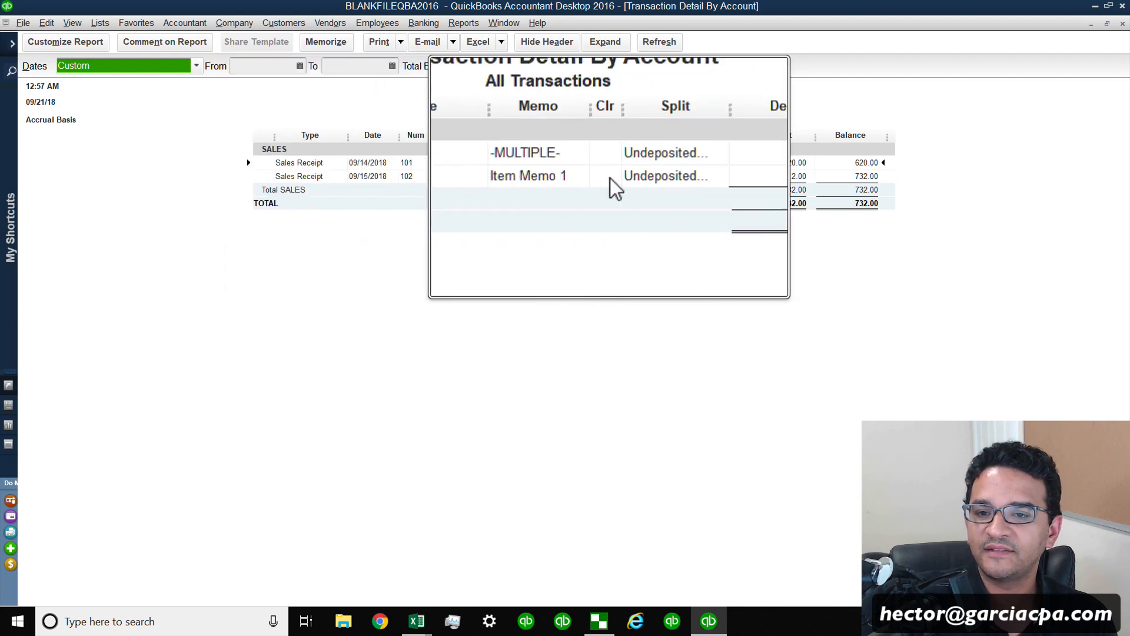
pyautogui.middleClick(383, 177)
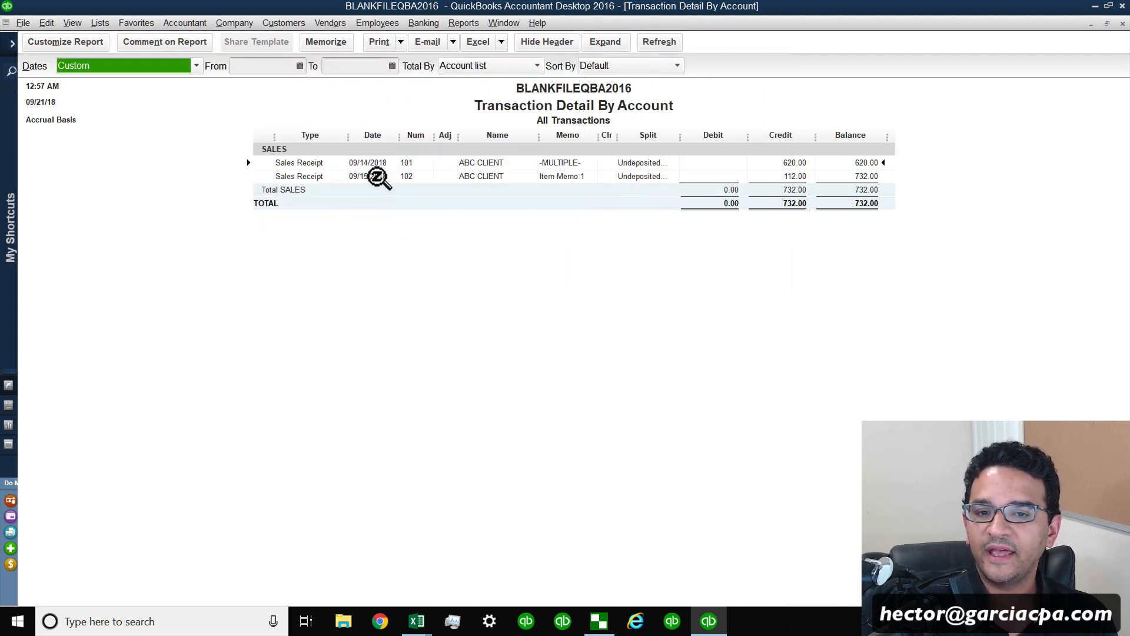
pyautogui.doubleClick(412, 164)
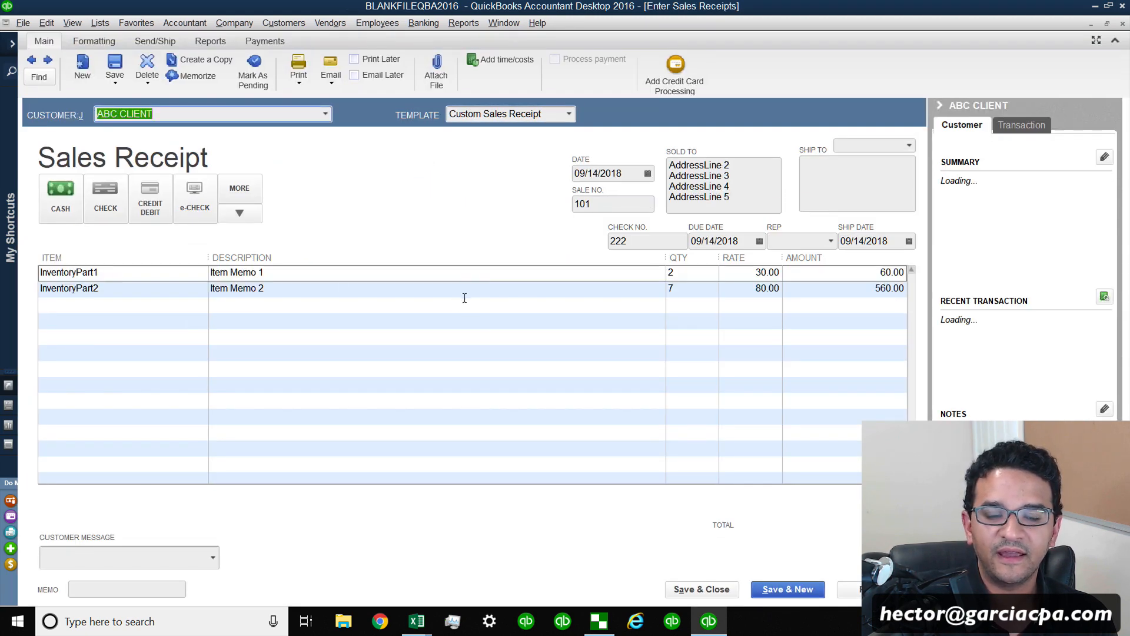
pyautogui.middleClick(157, 151)
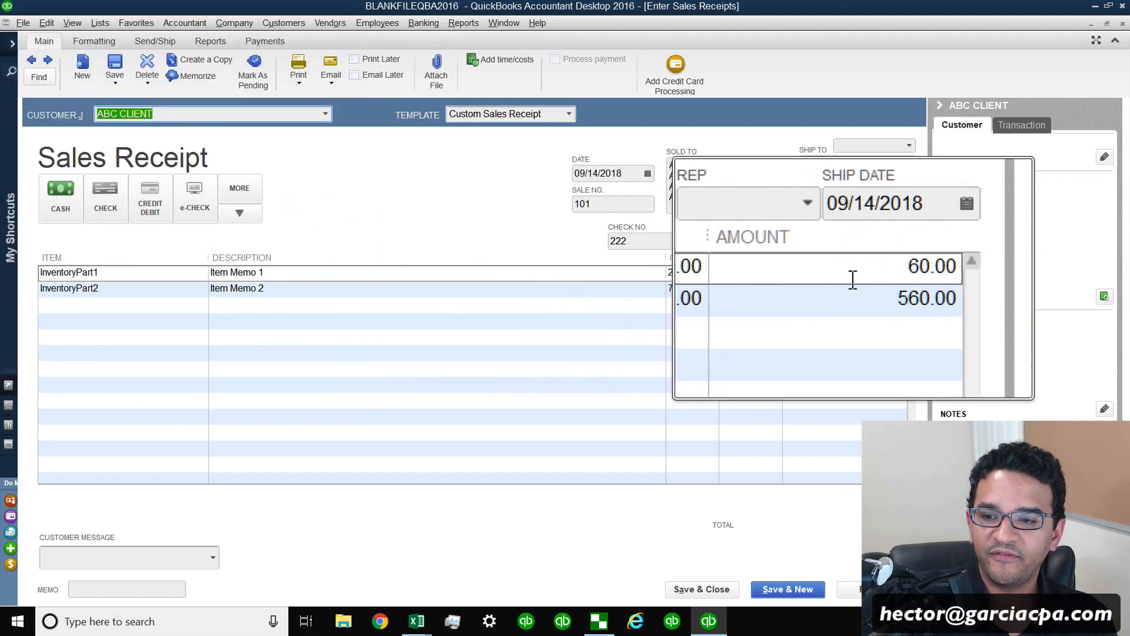
pyautogui.middleClick(681, 212)
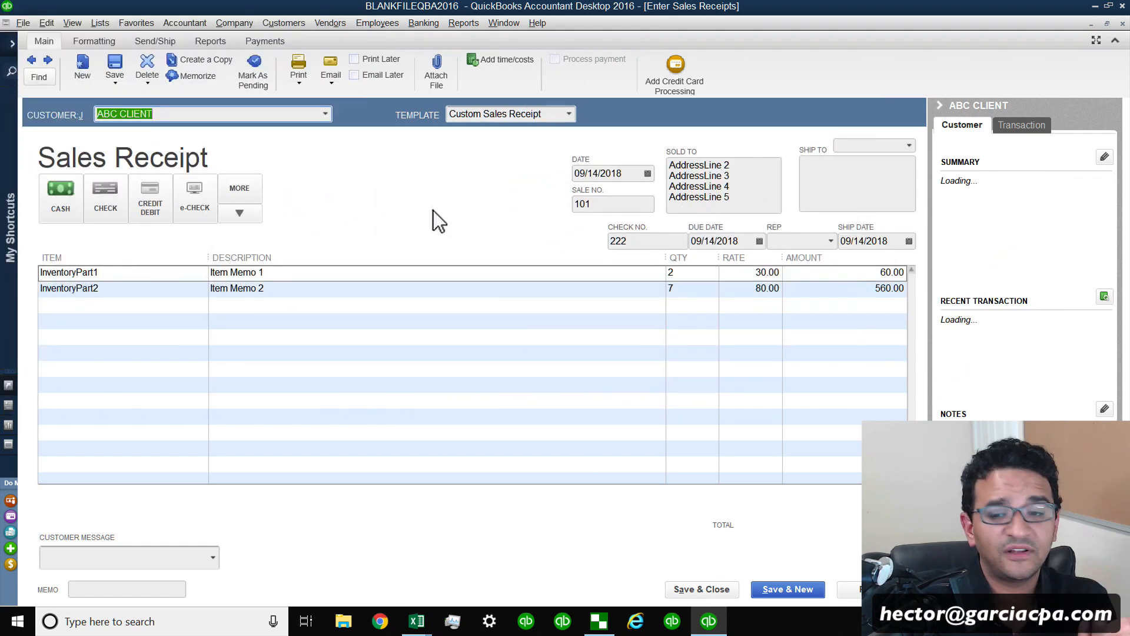
# Close the import confirmation, the import results log and the Transaction Pro wizard.
pyautogui.click(598, 623)
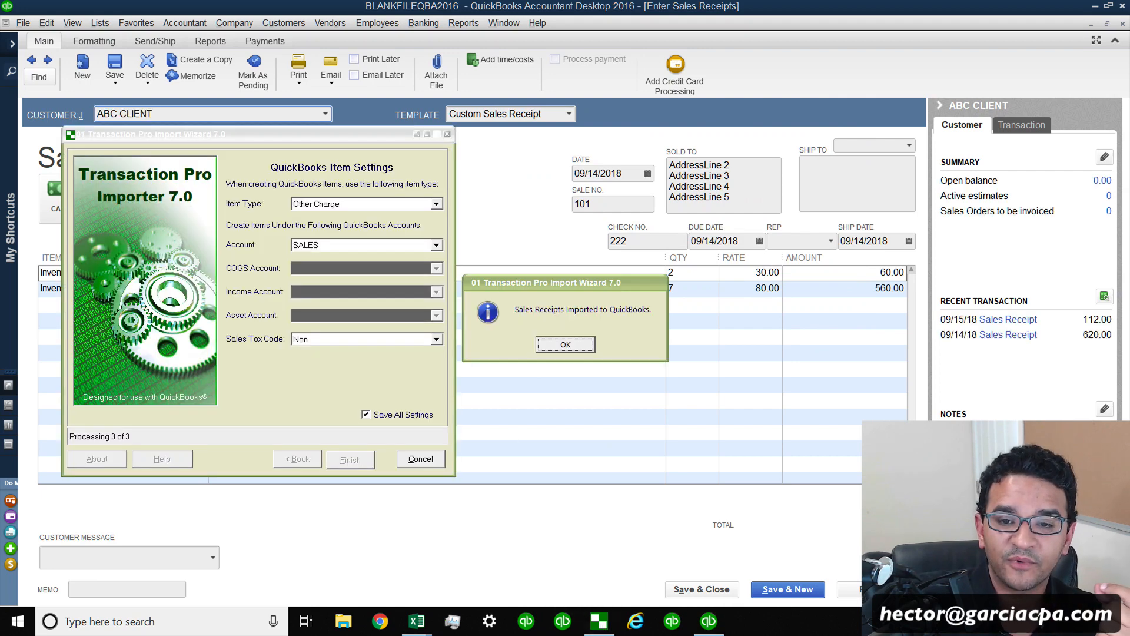
pyautogui.click(562, 346)
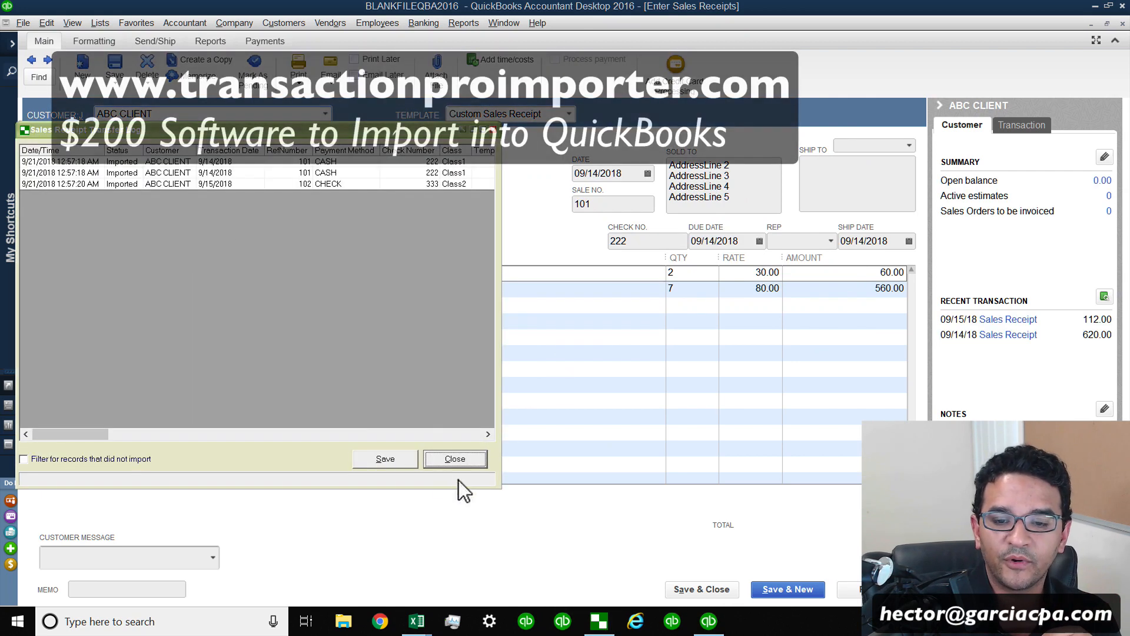
pyautogui.click(455, 459)
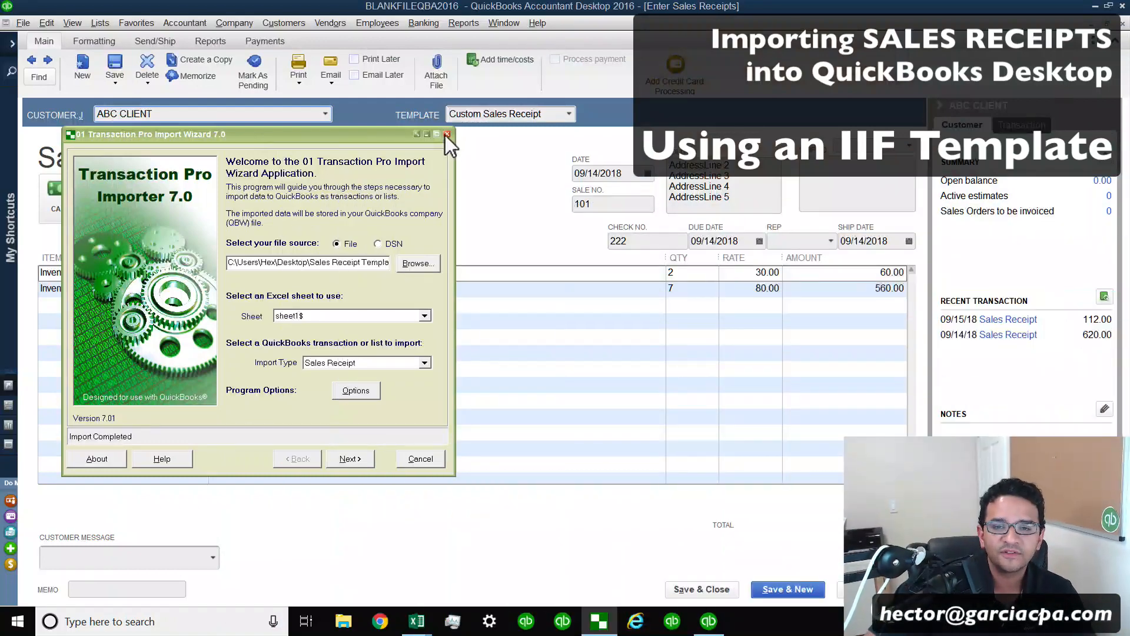
pyautogui.click(447, 135)
# Delete the open sales receipt 101.
pyautogui.rightClick(333, 203)
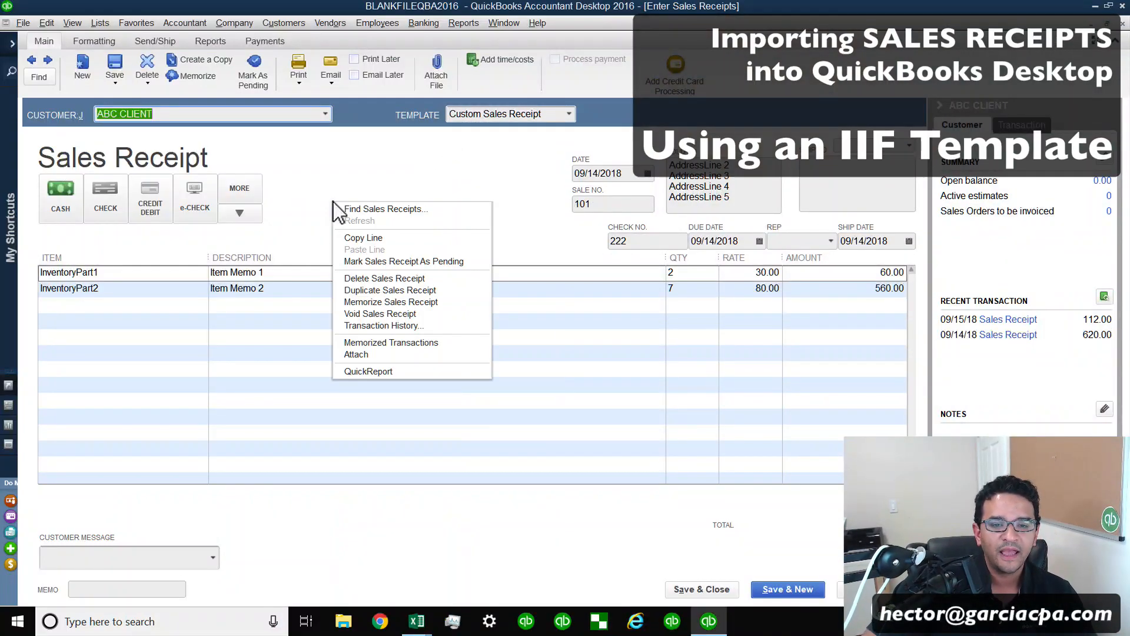
pyautogui.click(375, 278)
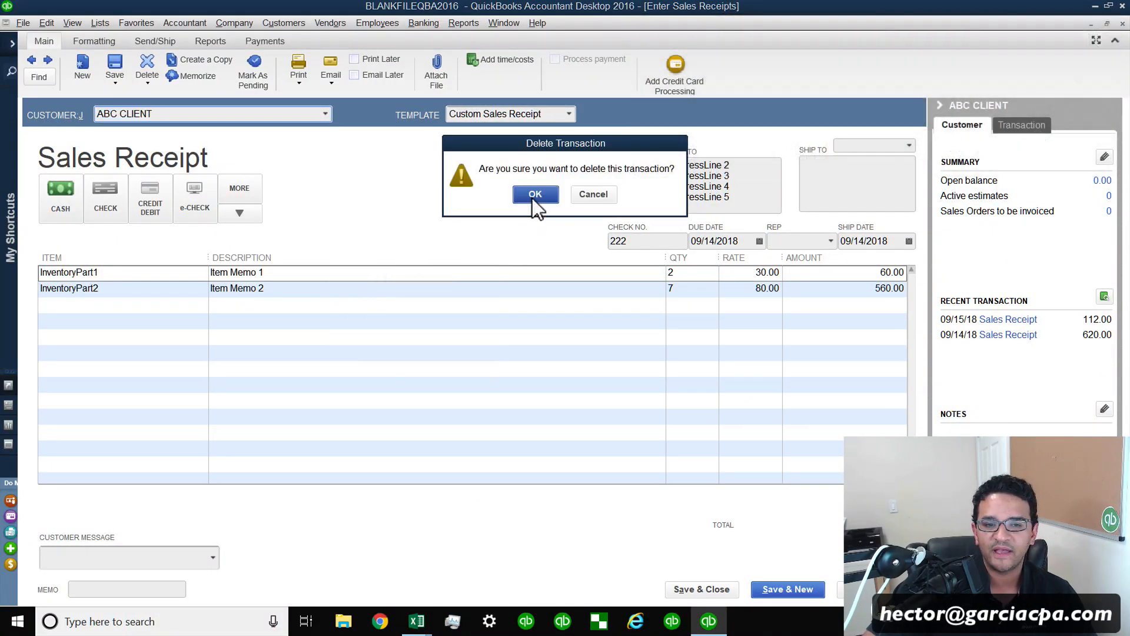
pyautogui.click(534, 195)
# Delete the next sales receipt, number 102.
pyautogui.rightClick(383, 207)
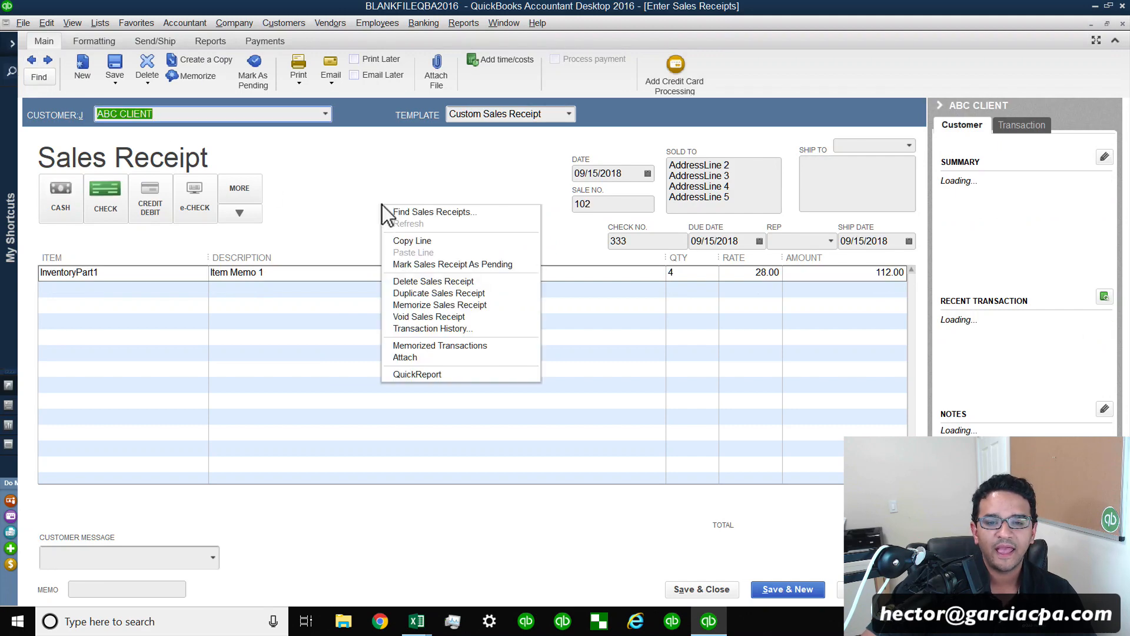
pyautogui.click(433, 281)
pyautogui.click(532, 194)
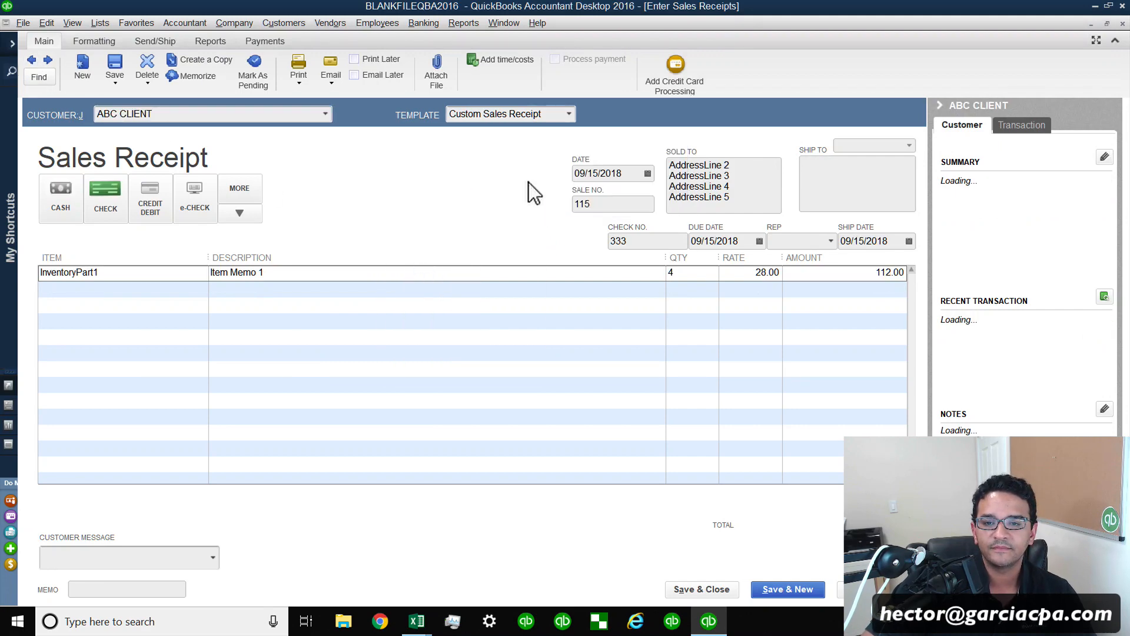
# Switch to the Profit & Loss report window and minimize QuickBooks.
pyautogui.click(500, 24)
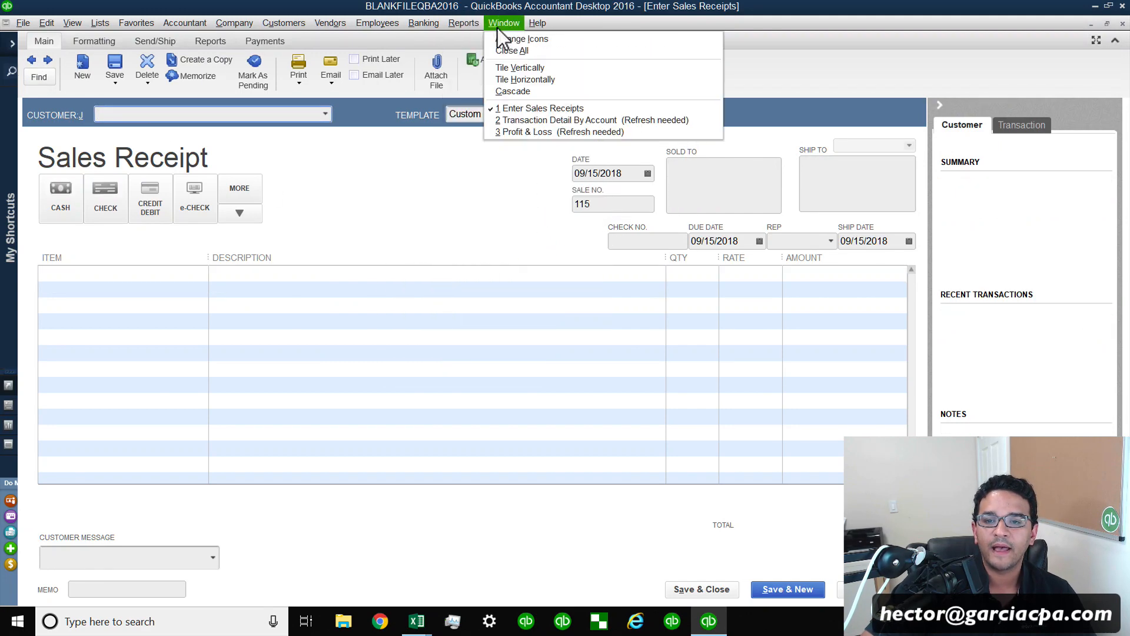
pyautogui.click(532, 132)
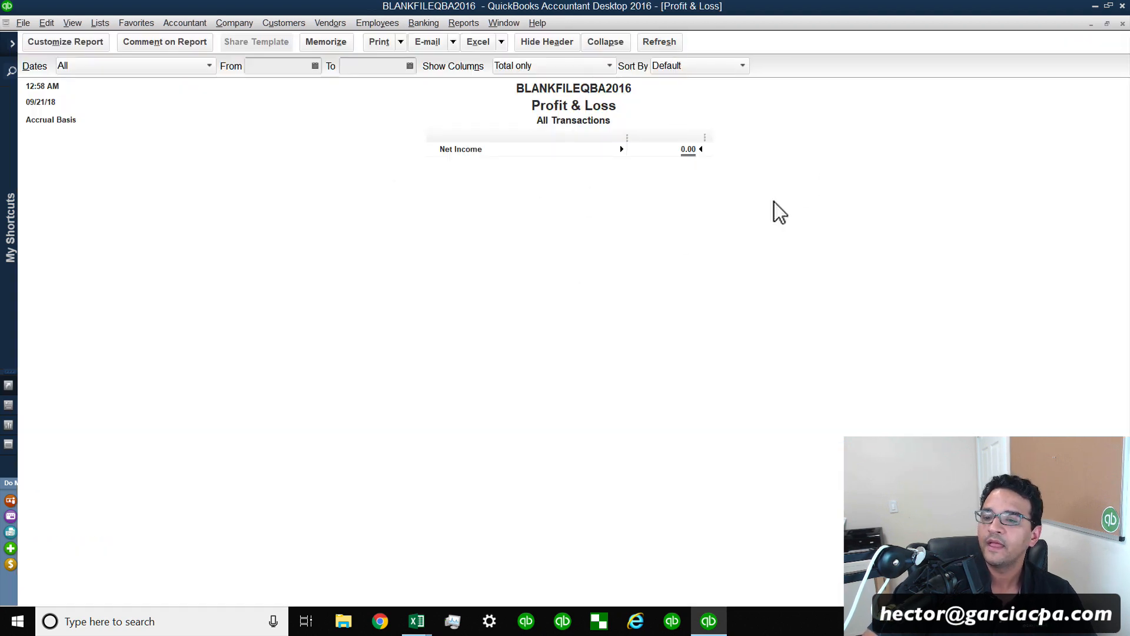
pyautogui.click(1095, 6)
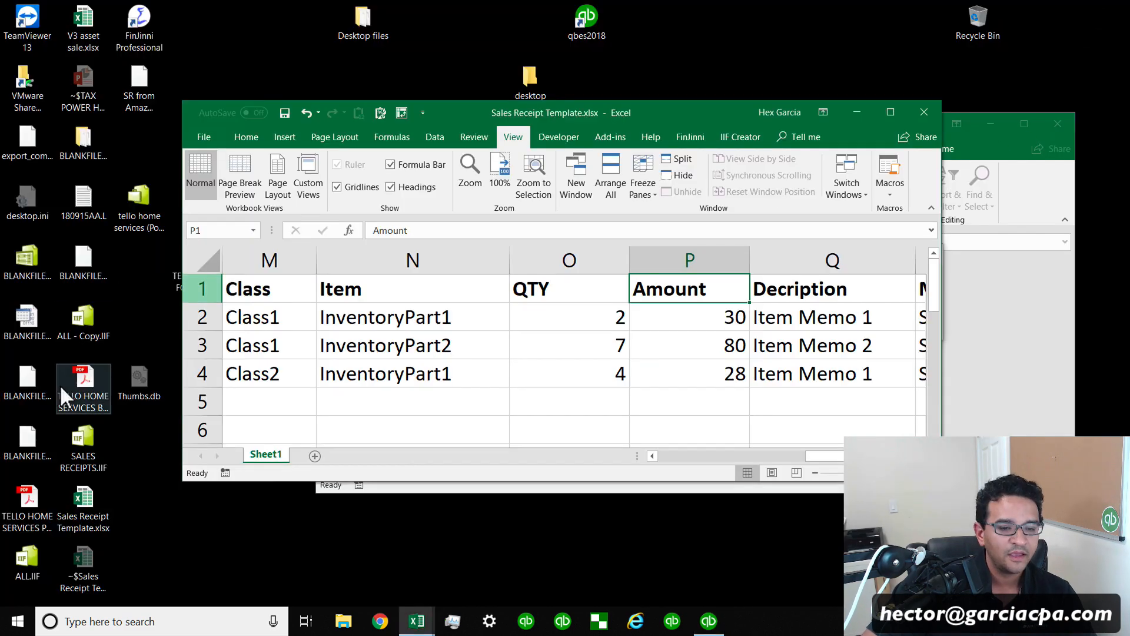
# Open the SALES RECEIPTS.IIF file in Excel, dismissing the file-in-use prompt for the template.
pyautogui.click(82, 454)
pyautogui.click(174, 419)
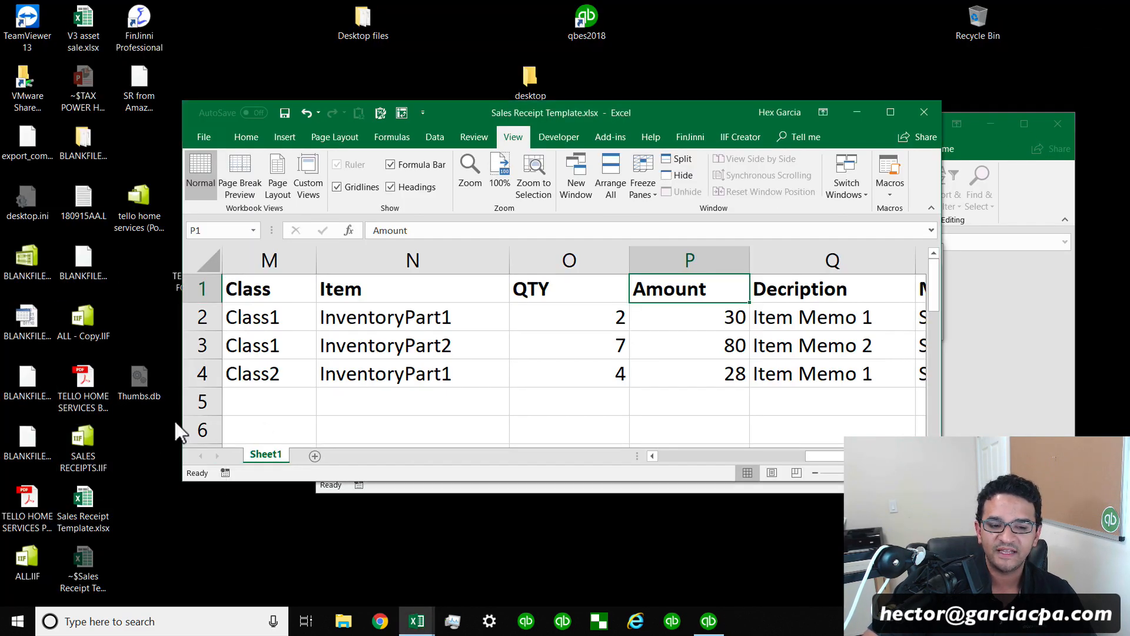
pyautogui.moveTo(391, 376); pyautogui.dragTo(380, 373)
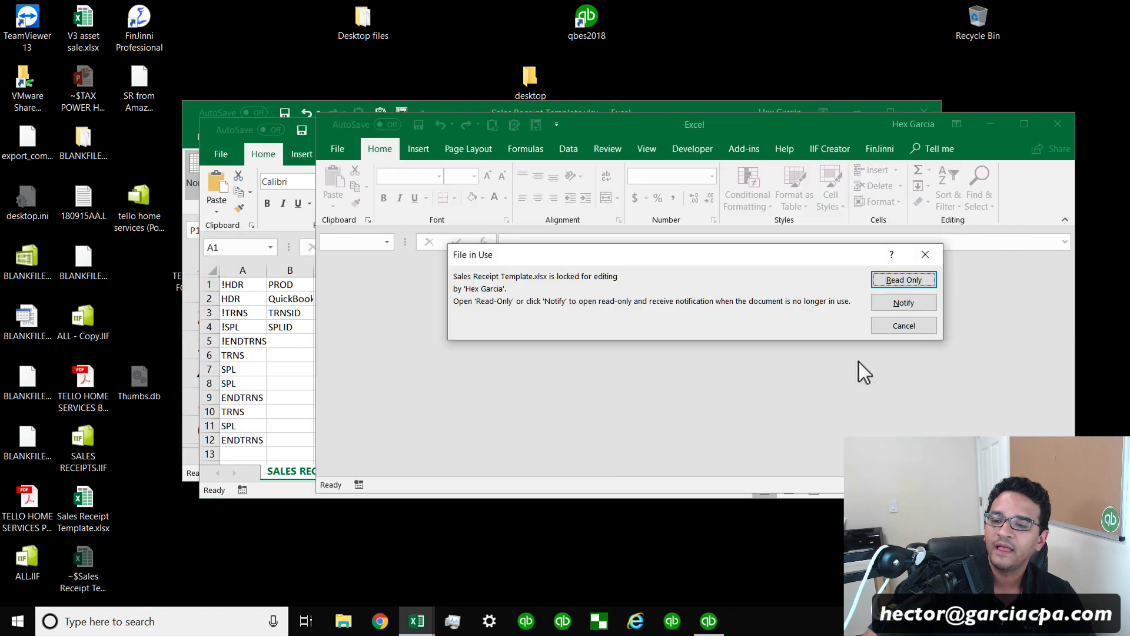
pyautogui.click(925, 254)
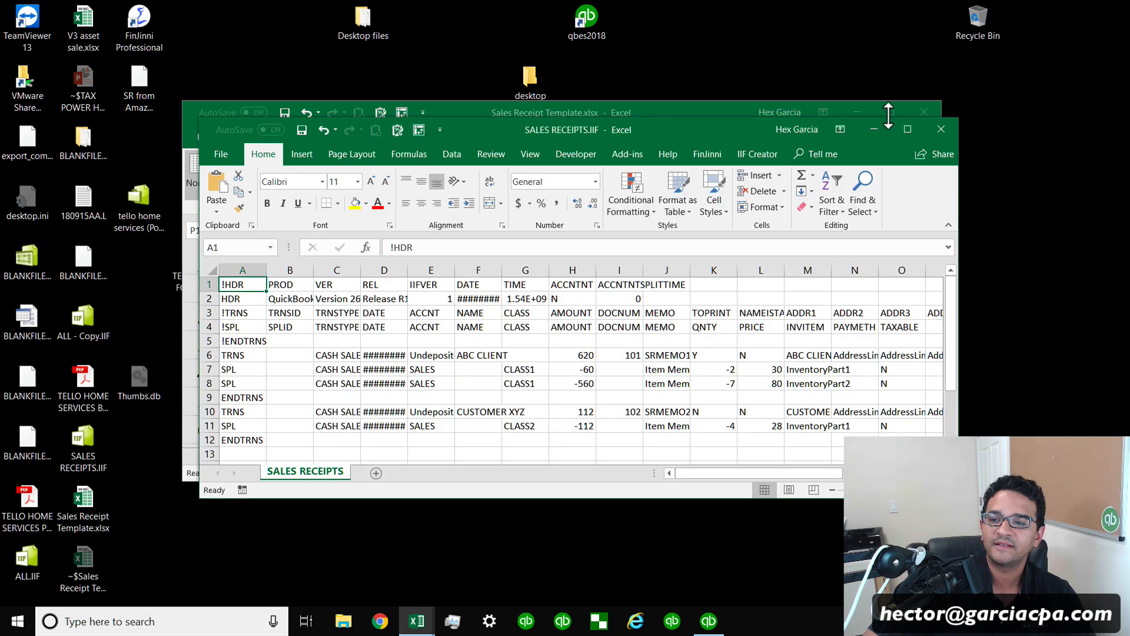
# Close Sales Receipt Template.xlsx without saving and maximize the IIF file's window.
pyautogui.click(924, 112)
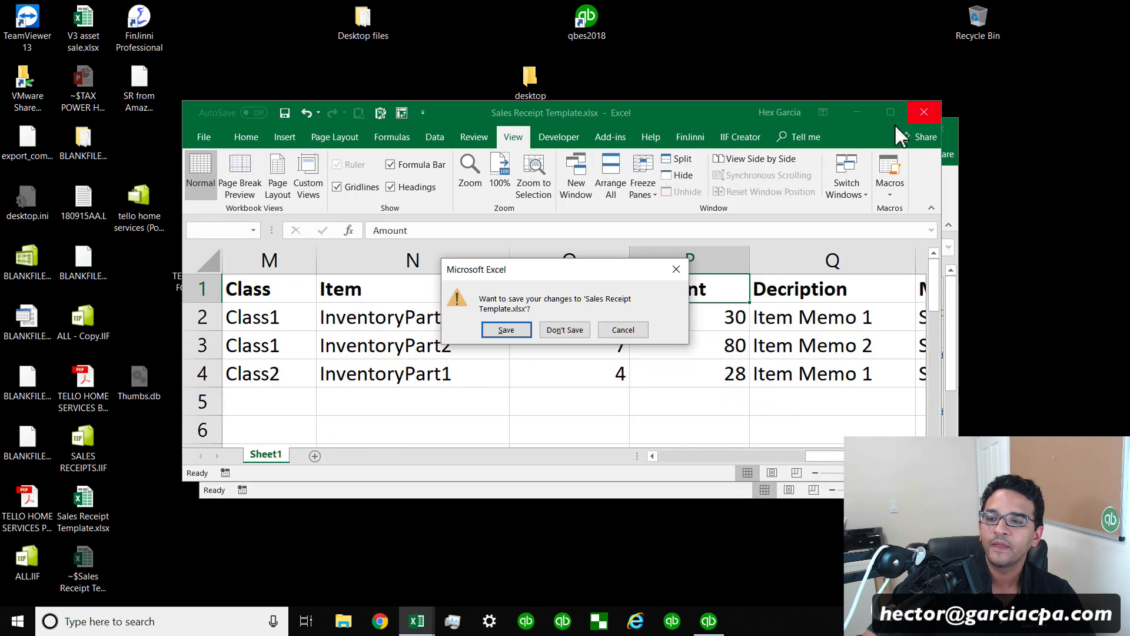
pyautogui.click(549, 332)
pyautogui.click(911, 129)
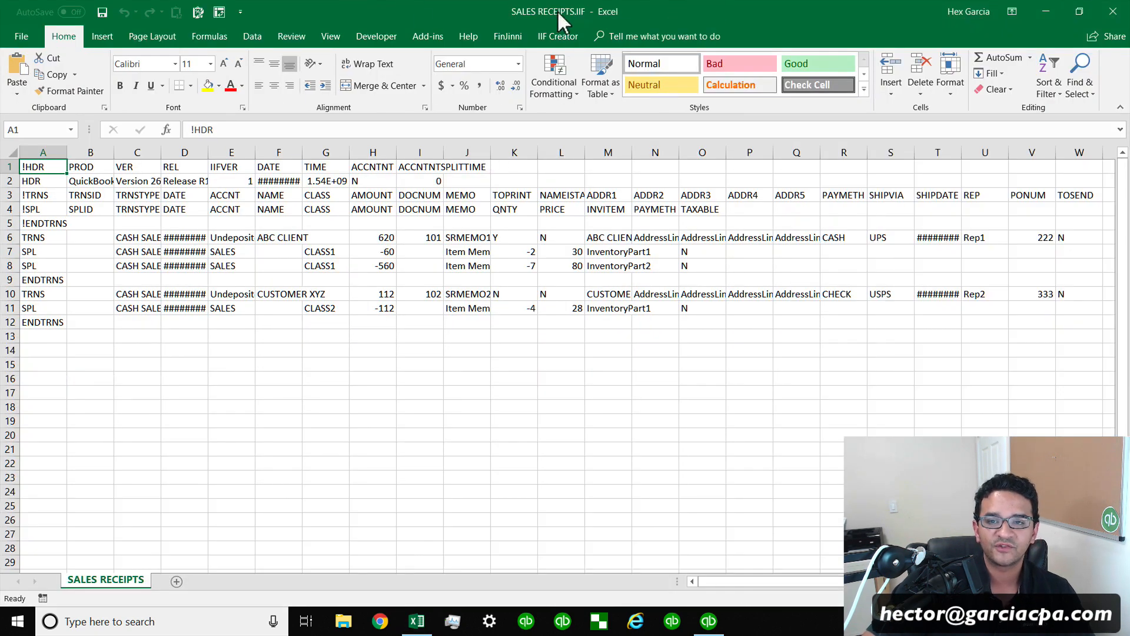
# Widen the IIF sheet's columns so the dates, version, time, ship dates and product values display fully.
pyautogui.scroll(-3, 555, 17)
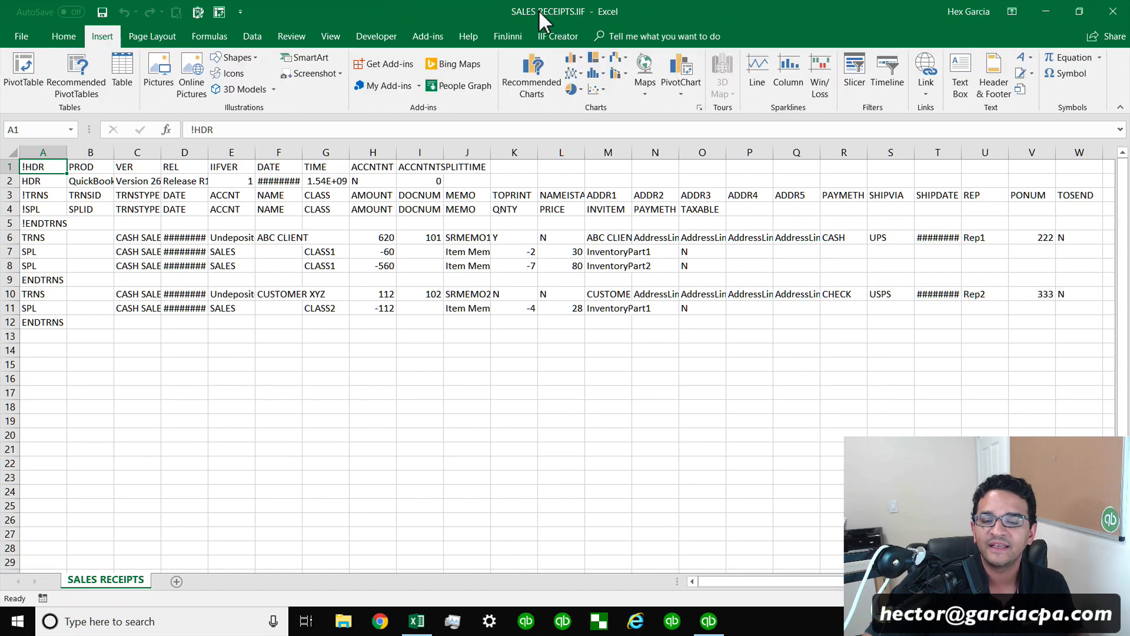
pyautogui.press('super')
pyautogui.press('super')
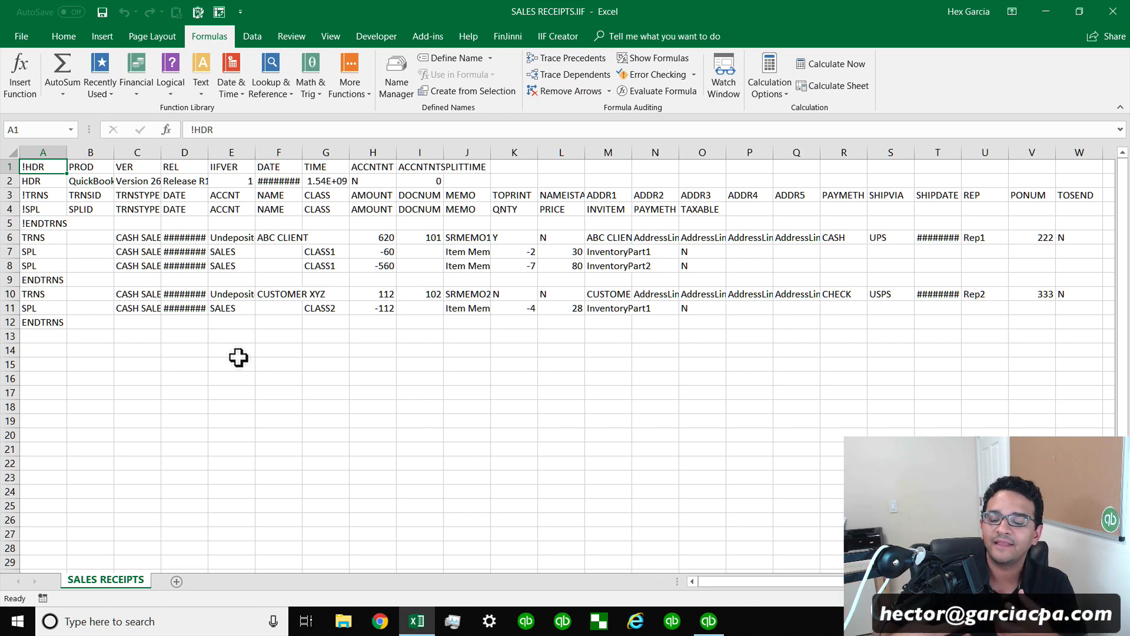
pyautogui.click(268, 307)
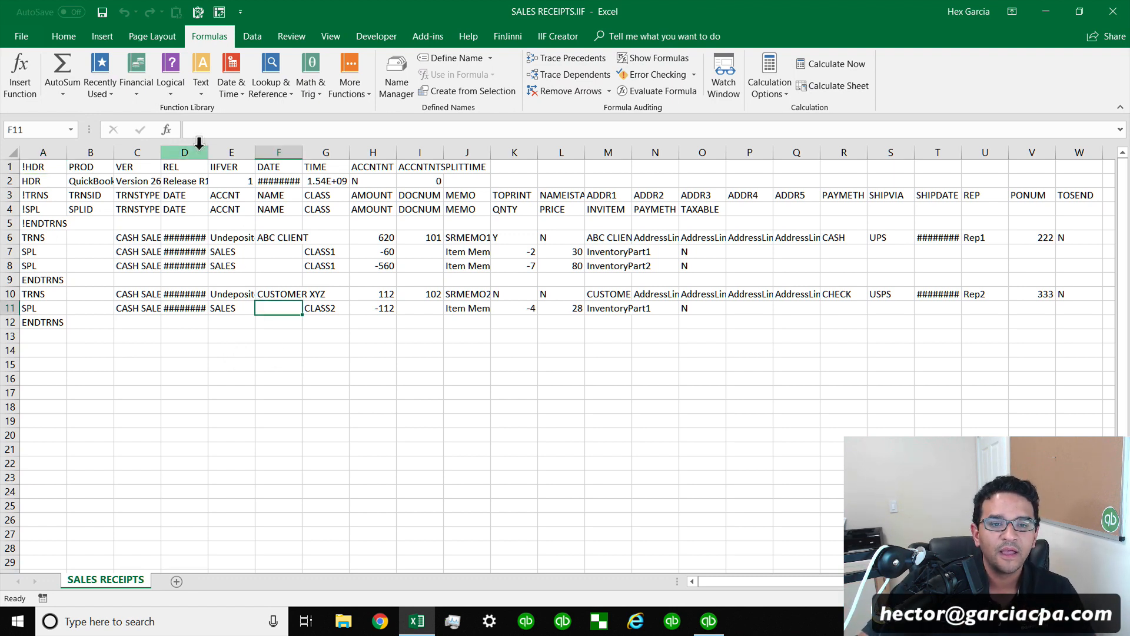
pyautogui.moveTo(208, 152); pyautogui.dragTo(228, 152)
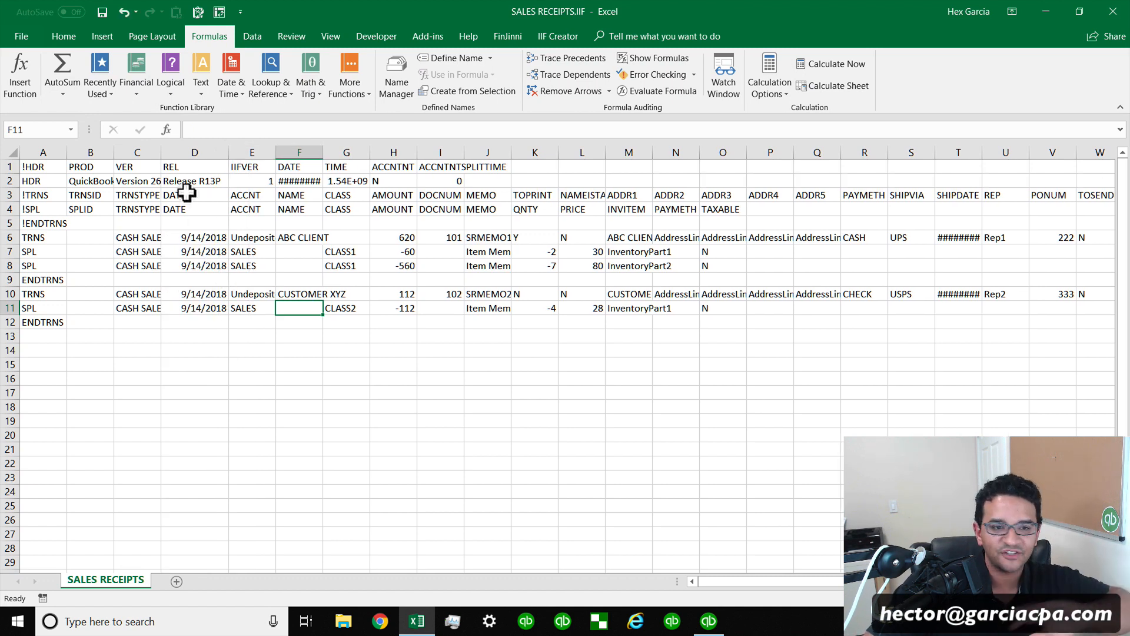
pyautogui.moveTo(160, 152); pyautogui.dragTo(182, 150)
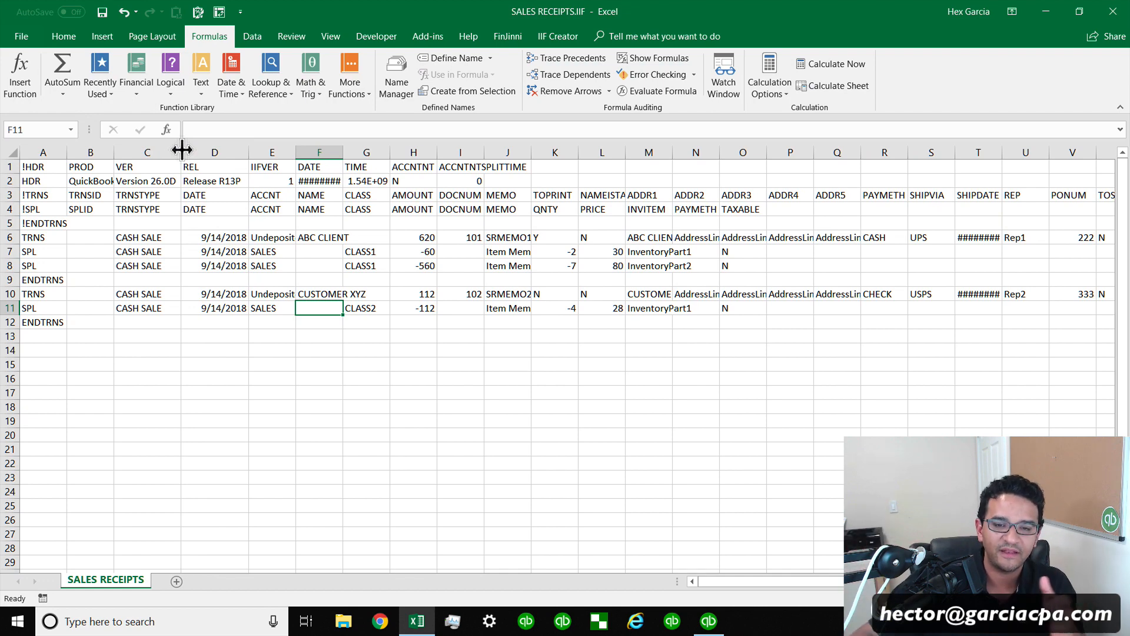
pyautogui.moveTo(343, 152); pyautogui.dragTo(350, 152)
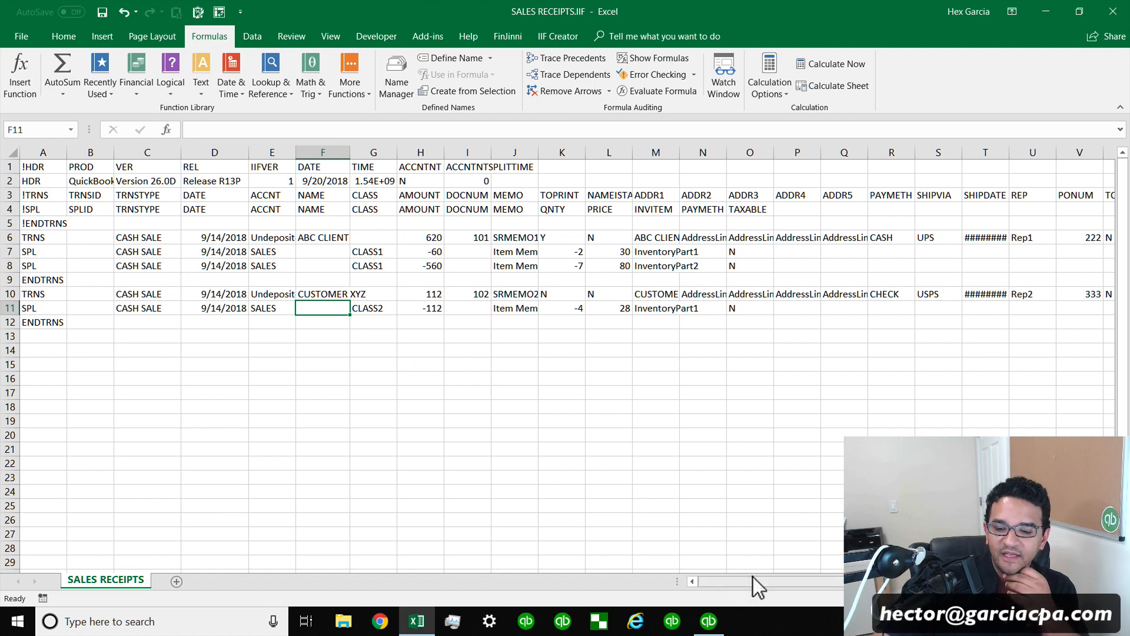
pyautogui.moveTo(743, 580); pyautogui.dragTo(719, 579)
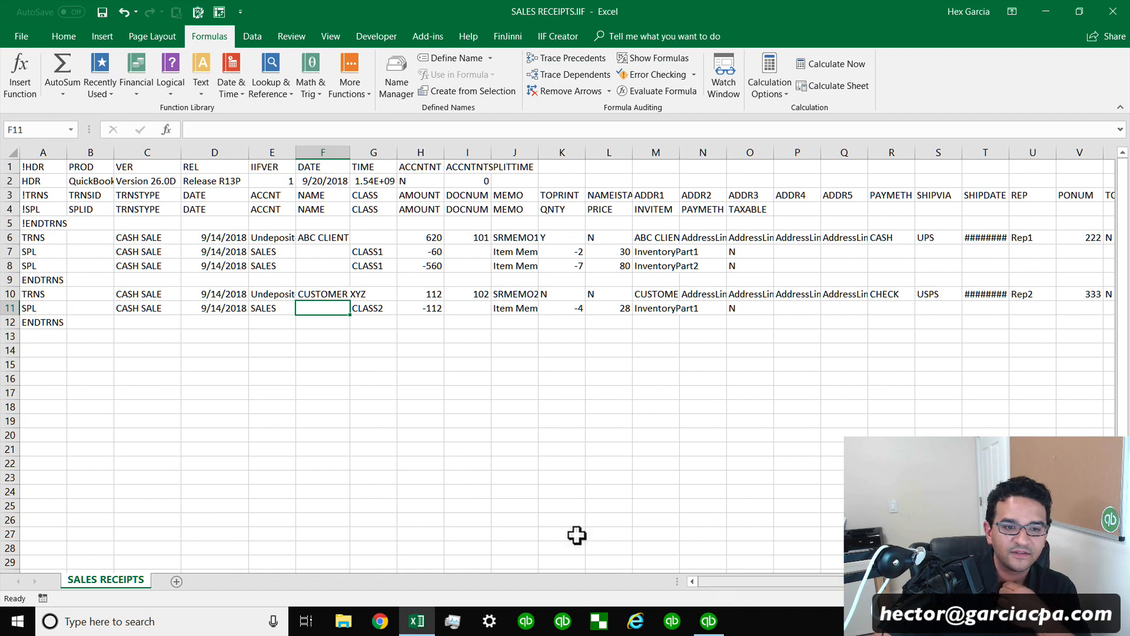
pyautogui.moveTo(1055, 154); pyautogui.dragTo(1079, 153)
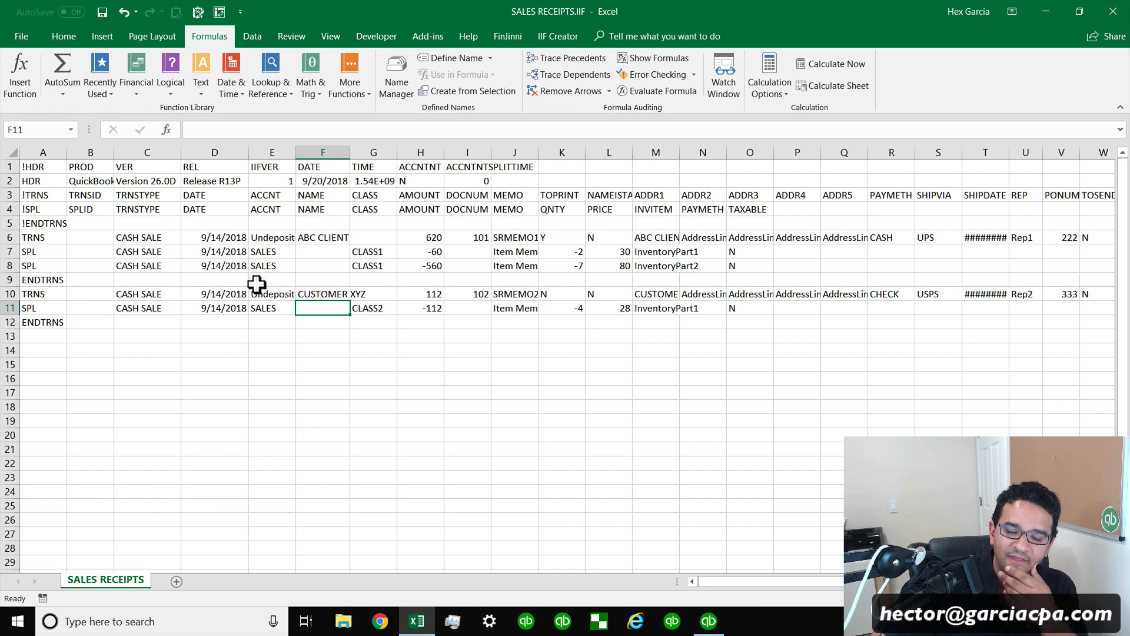
pyautogui.doubleClick(1010, 152)
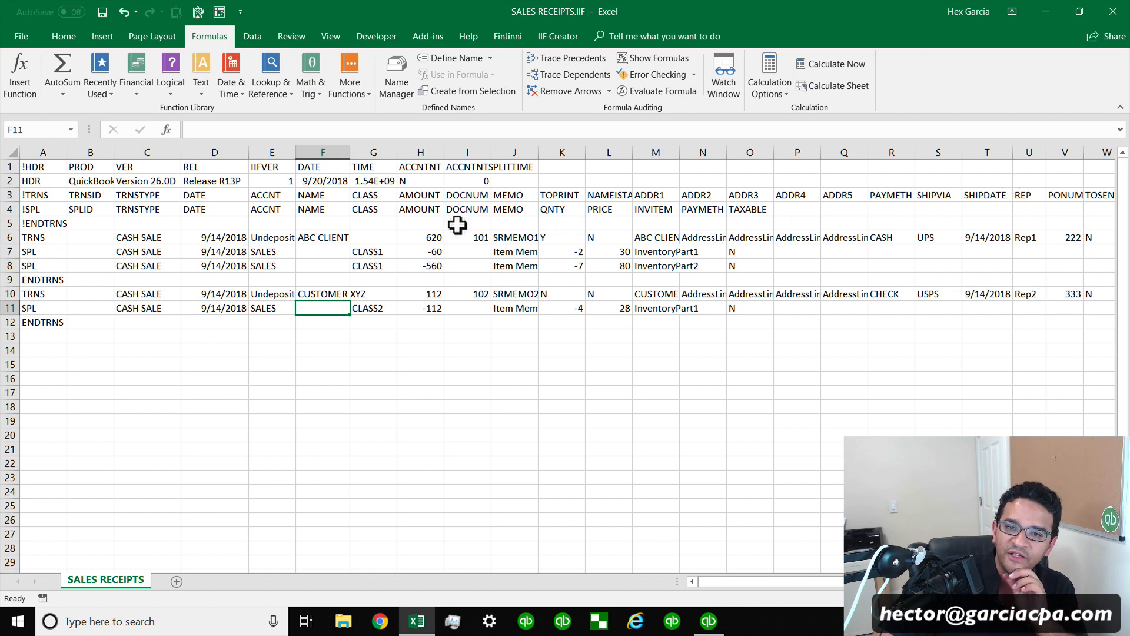
pyautogui.moveTo(397, 152); pyautogui.dragTo(416, 152)
pyautogui.moveTo(114, 152); pyautogui.dragTo(121, 152)
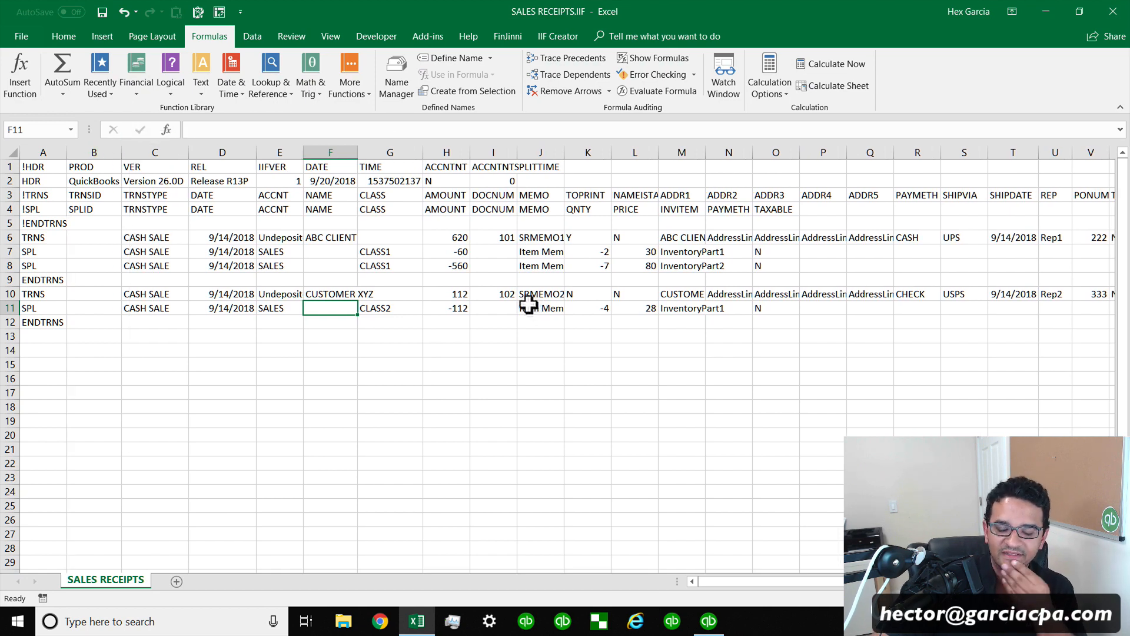
# Move the IIF window to the upper left and reopen Sales Receipt Template.xlsx beside it at full height.
pyautogui.doubleClick(648, 10)
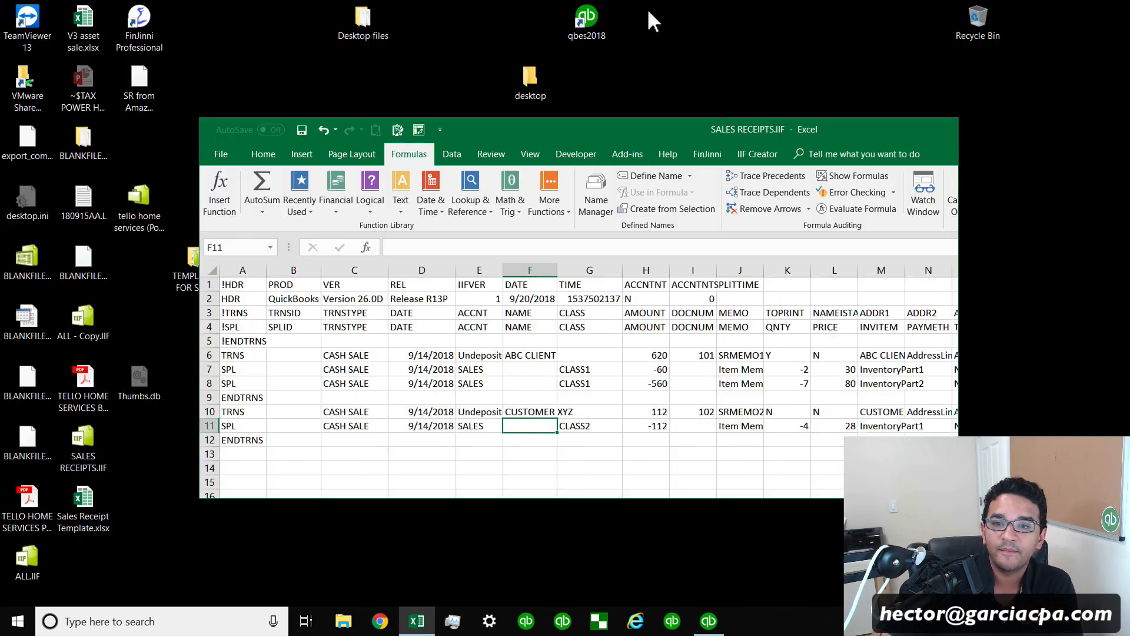
pyautogui.moveTo(483, 133); pyautogui.dragTo(313, 17)
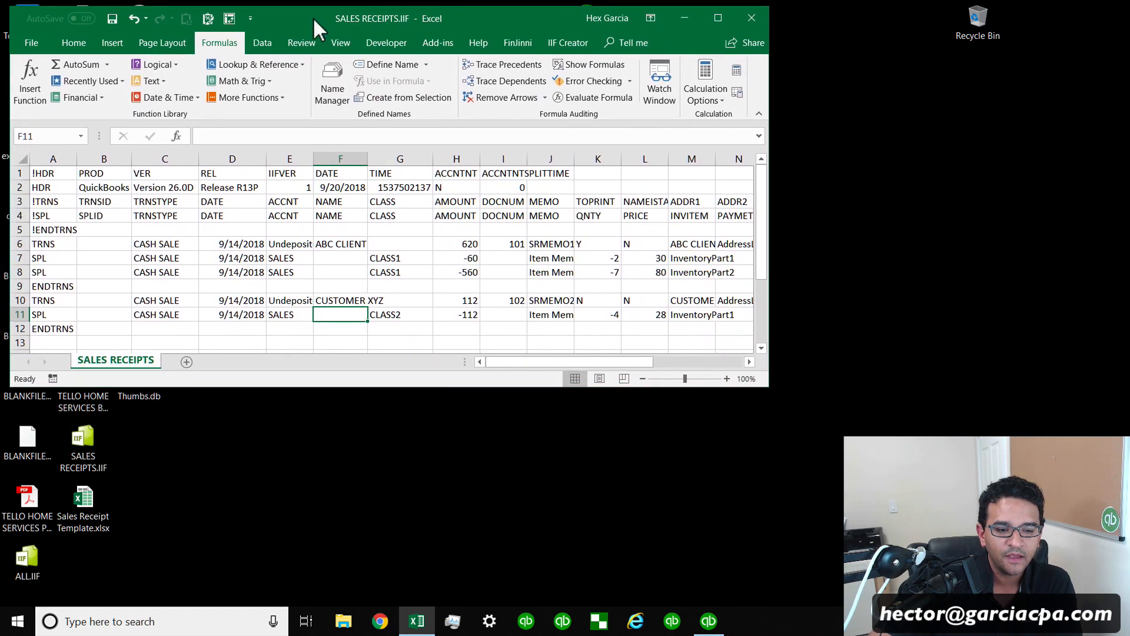
pyautogui.click(87, 497)
pyautogui.click(340, 314)
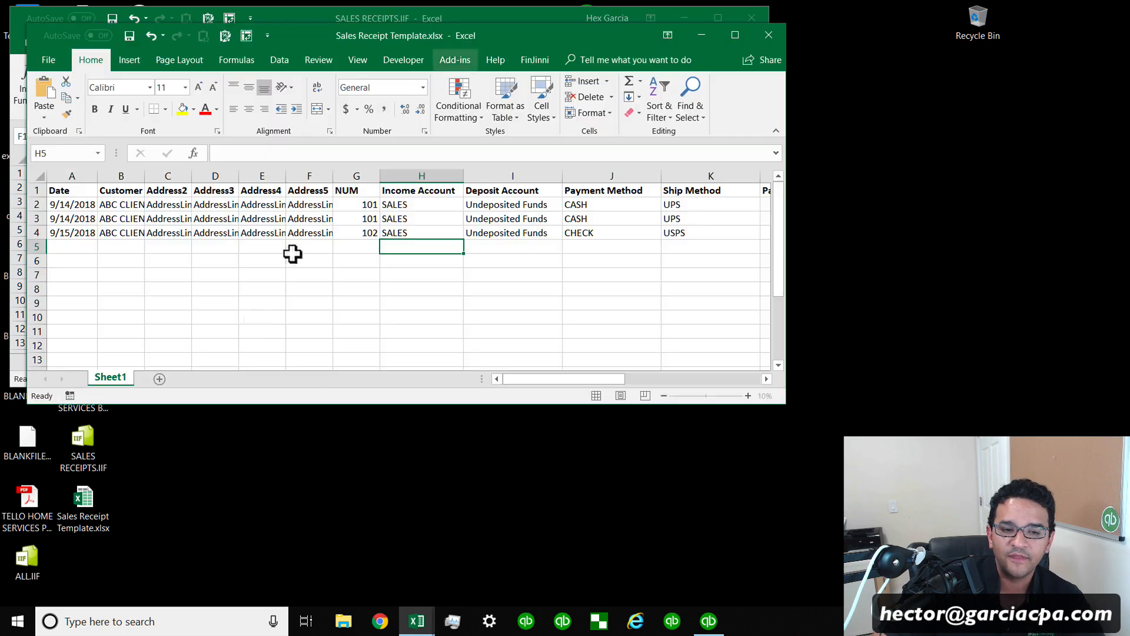
pyautogui.moveTo(303, 30); pyautogui.dragTo(621, 106)
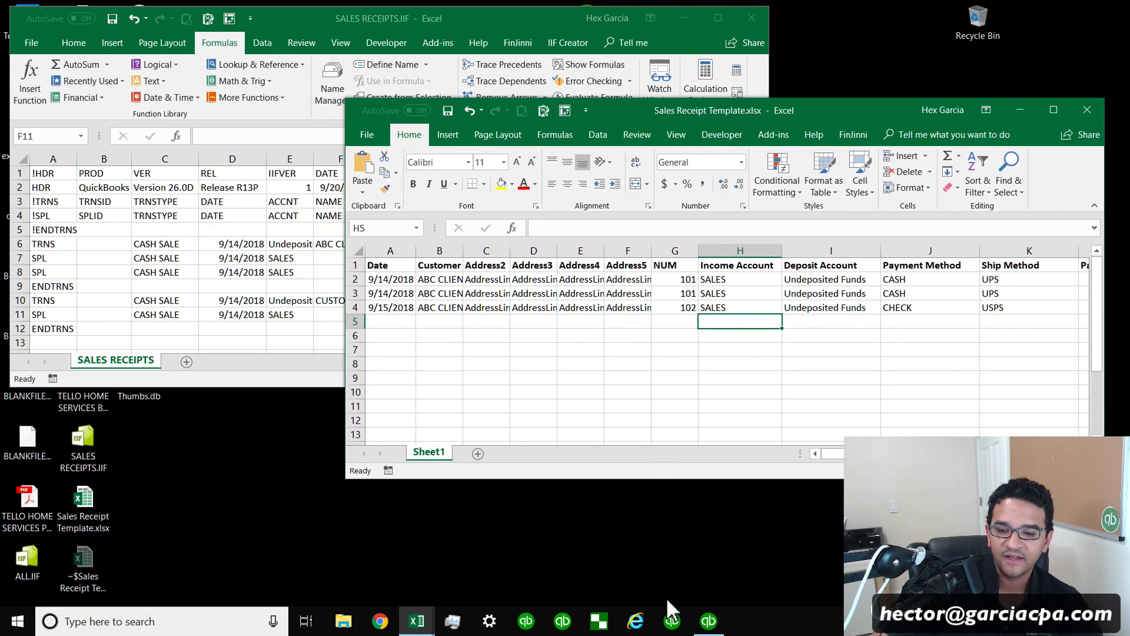
pyautogui.press('super+shift+Up')
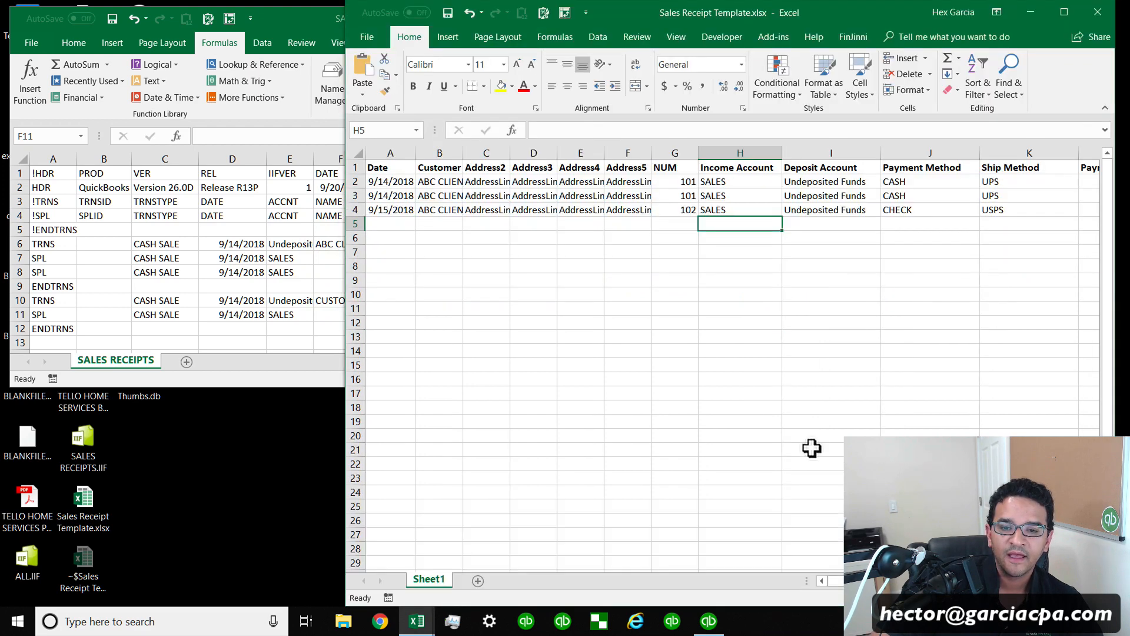
# Widen the template's Customer column and highlight the Date, Customer, NUM and Income Account entries for comparison.
pyautogui.moveTo(392, 182); pyautogui.dragTo(391, 224)
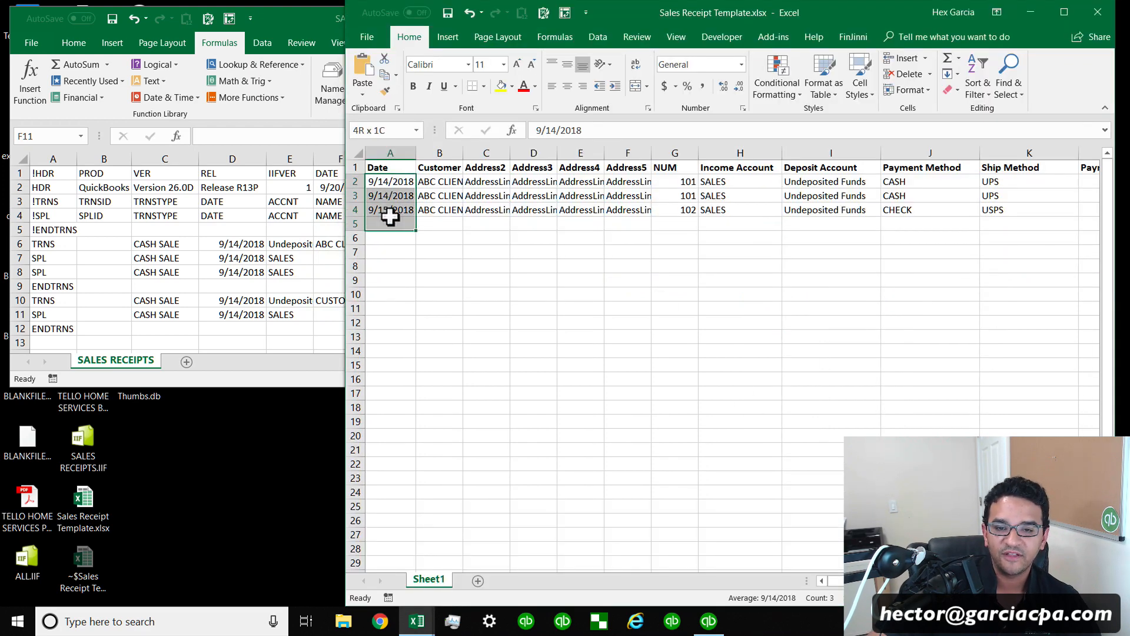
pyautogui.doubleClick(463, 153)
pyautogui.moveTo(453, 181); pyautogui.dragTo(455, 210)
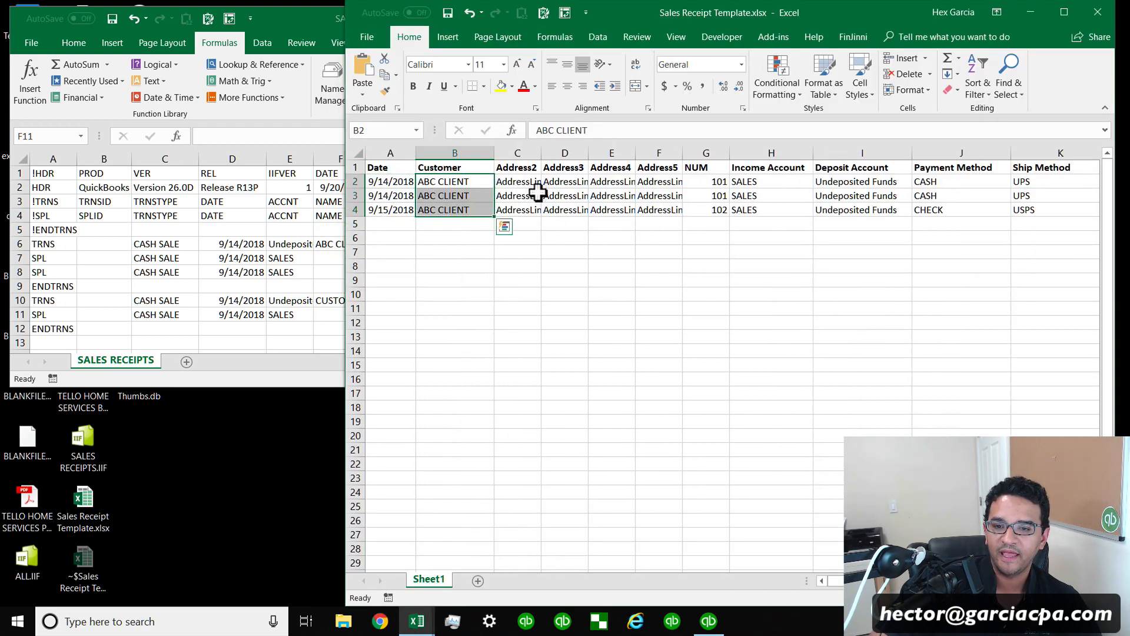
pyautogui.moveTo(521, 182); pyautogui.dragTo(719, 212)
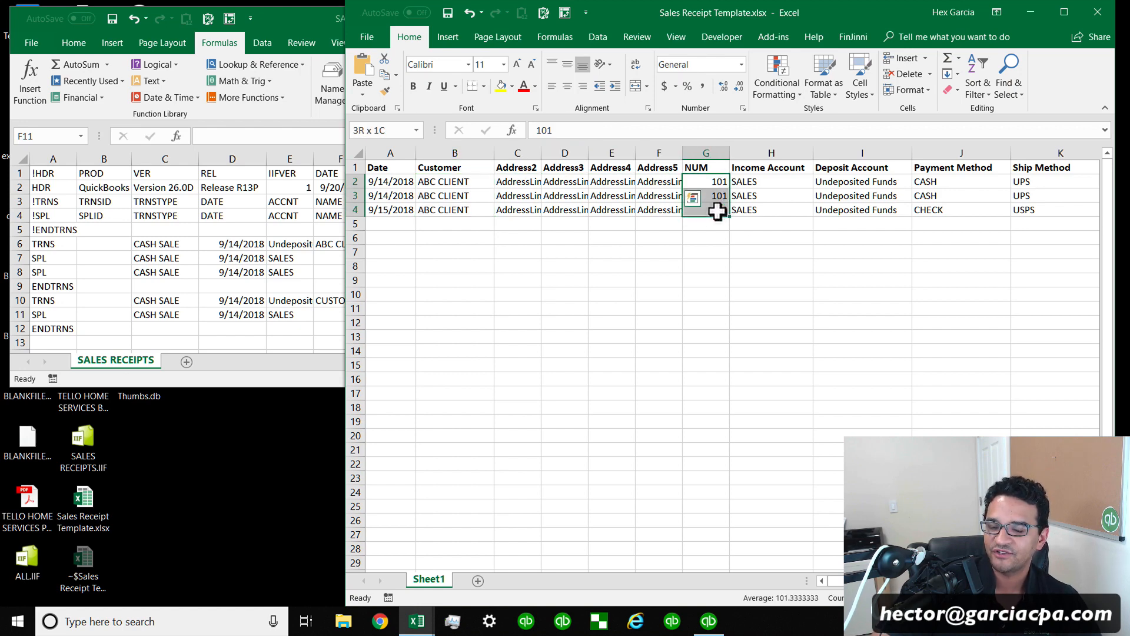
pyautogui.moveTo(787, 181); pyautogui.dragTo(785, 211)
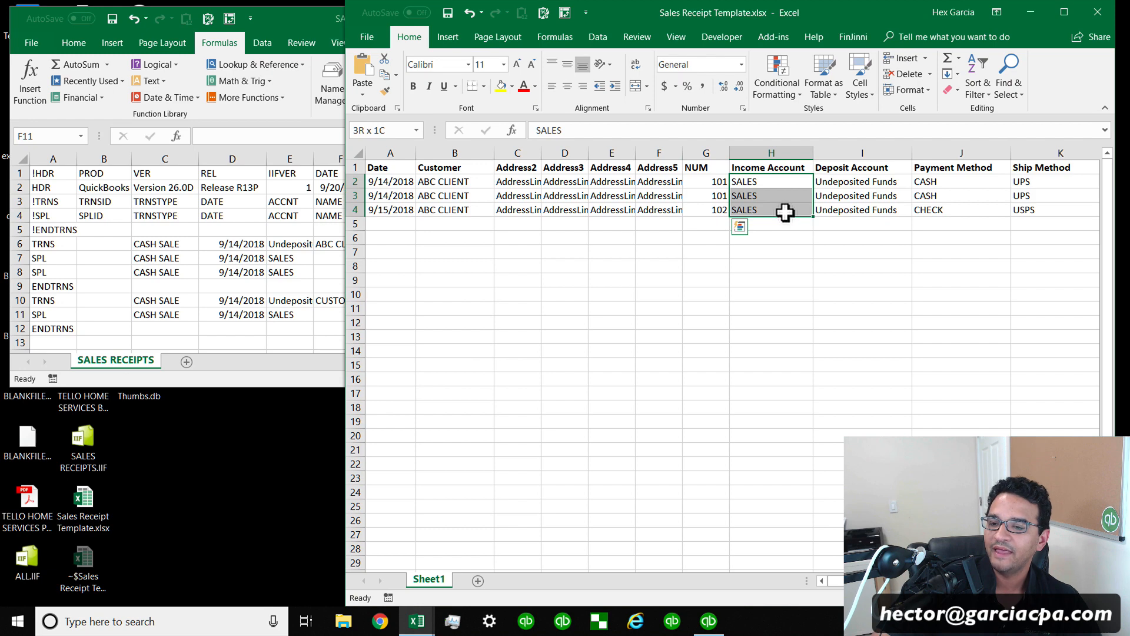
pyautogui.moveTo(769, 13); pyautogui.dragTo(699, 13)
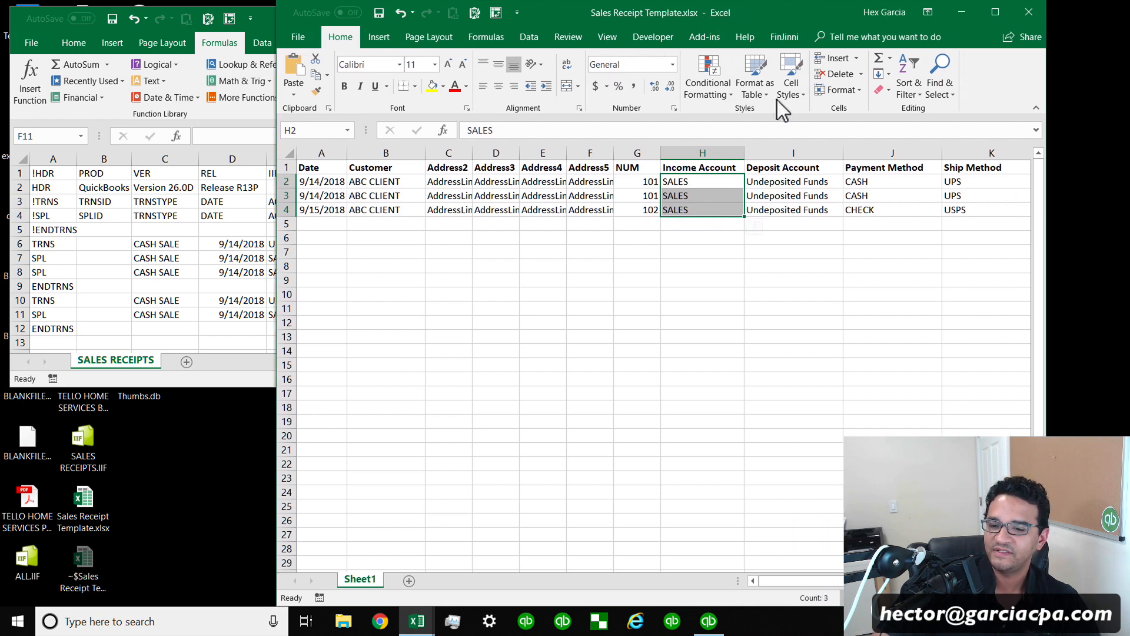
# Highlight the template's Deposit Account, Payment Method, Ship Method, Payment Number, Class, Item, QTY and Amount entries in turn.
pyautogui.hscroll(3, 839, 556)
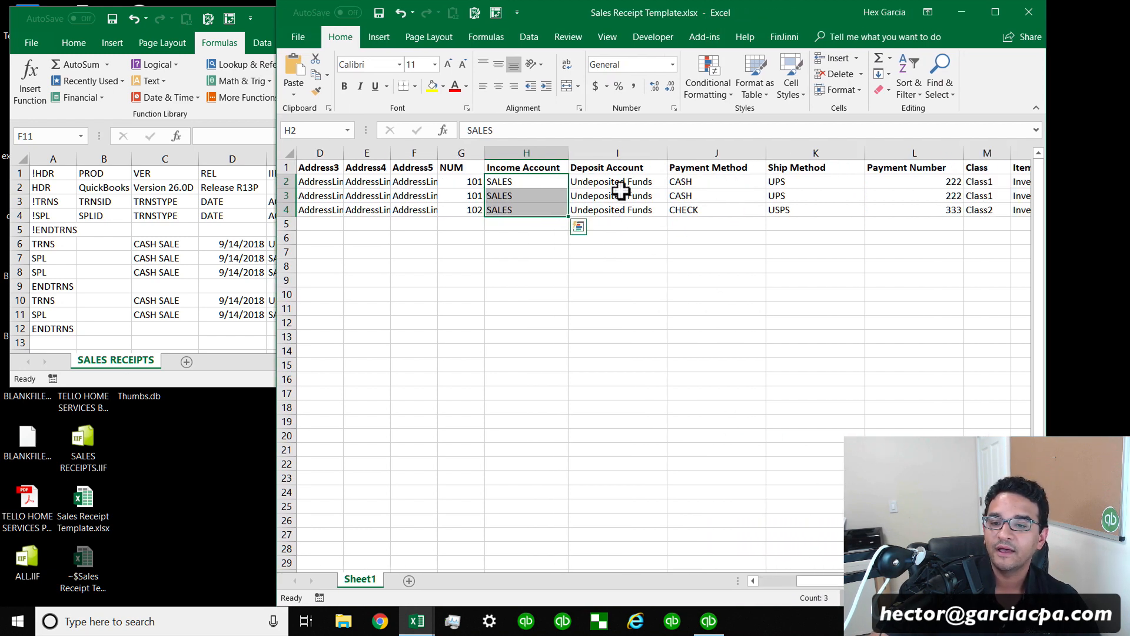
pyautogui.moveTo(619, 184); pyautogui.dragTo(619, 213)
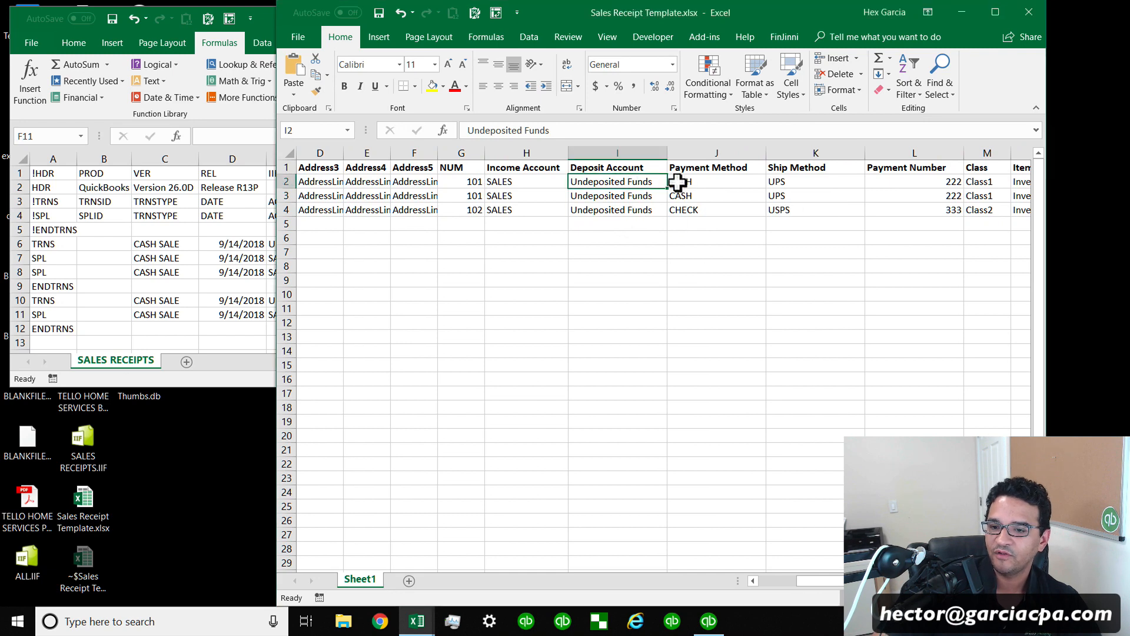
pyautogui.moveTo(677, 182); pyautogui.dragTo(705, 212)
pyautogui.moveTo(808, 176); pyautogui.dragTo(810, 206)
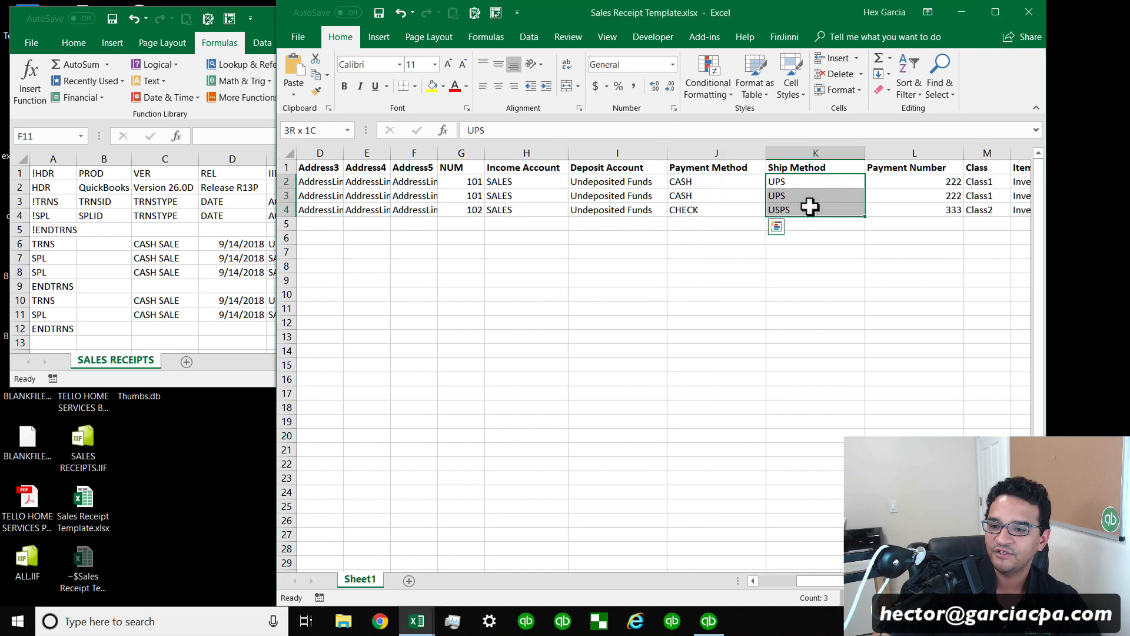
pyautogui.moveTo(819, 581); pyautogui.dragTo(868, 581)
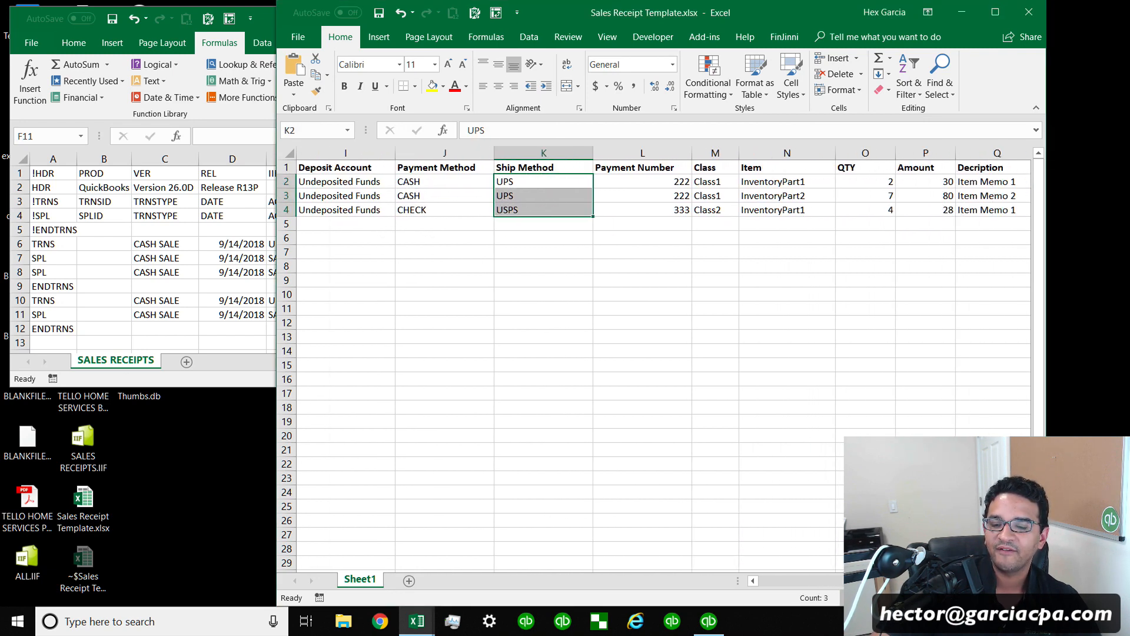
pyautogui.moveTo(636, 182); pyautogui.dragTo(654, 210)
pyautogui.moveTo(719, 186); pyautogui.dragTo(717, 206)
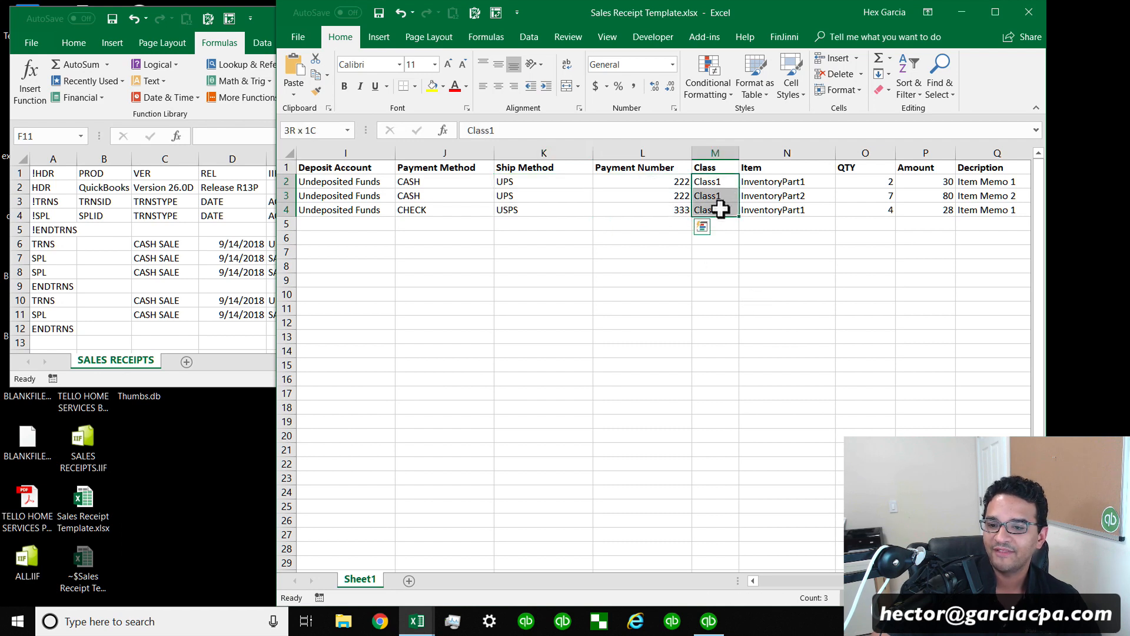
pyautogui.moveTo(804, 181); pyautogui.dragTo(811, 216)
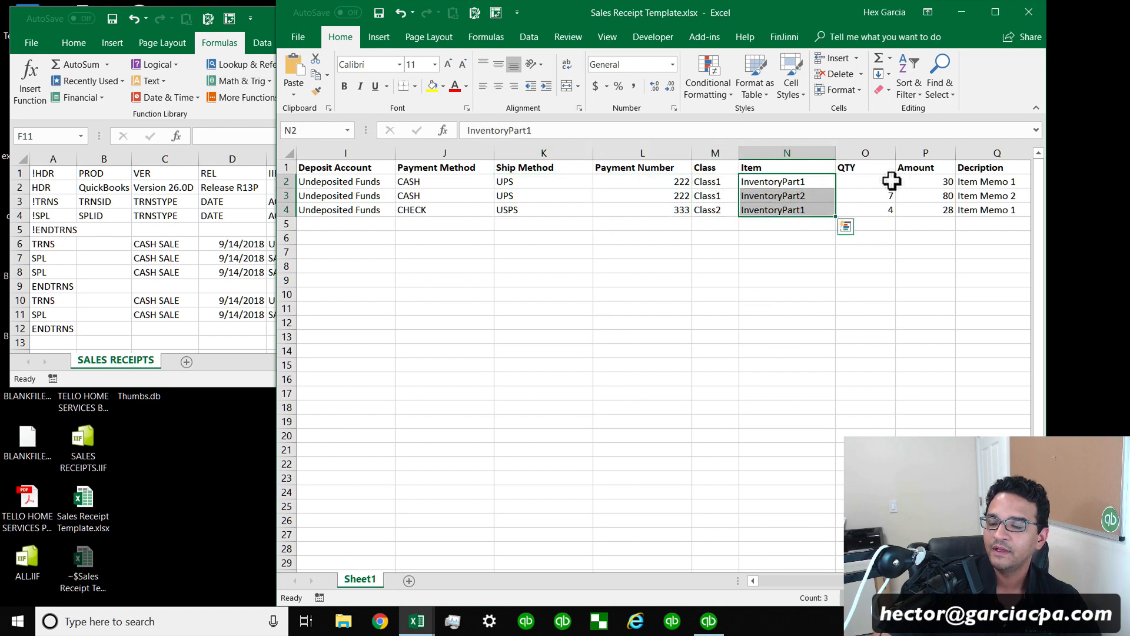
pyautogui.moveTo(893, 182); pyautogui.dragTo(888, 212)
pyautogui.moveTo(938, 182); pyautogui.dragTo(938, 216)
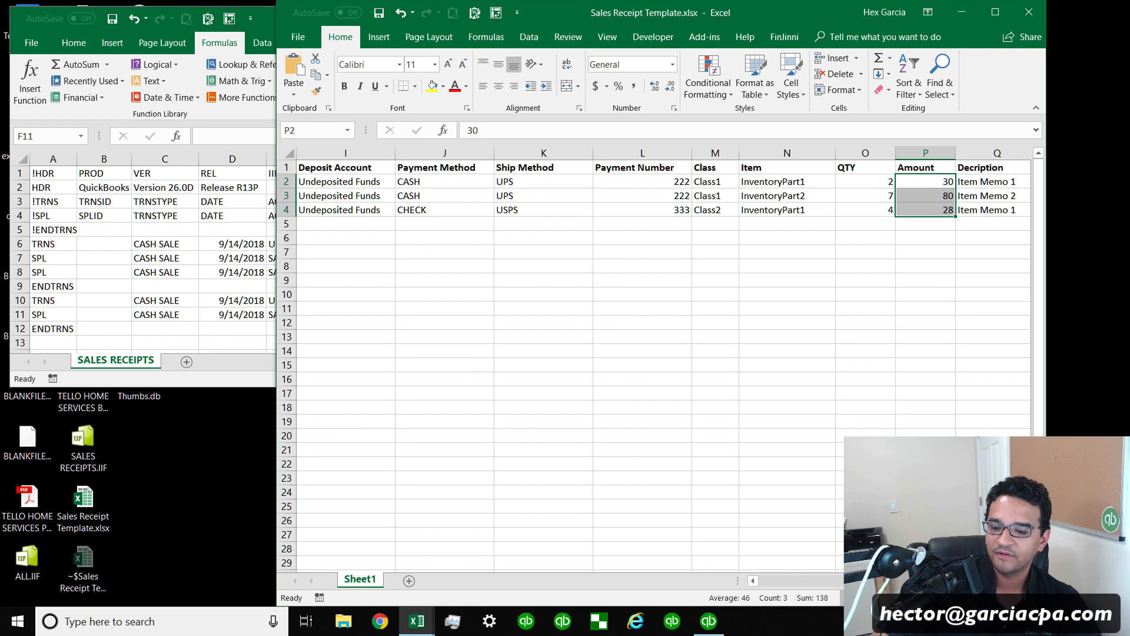
# Highlight the template's Decription, Rep and SEND entries to compare them with the IIF rows.
pyautogui.hscroll(3, 700, 195)
pyautogui.click(701, 183)
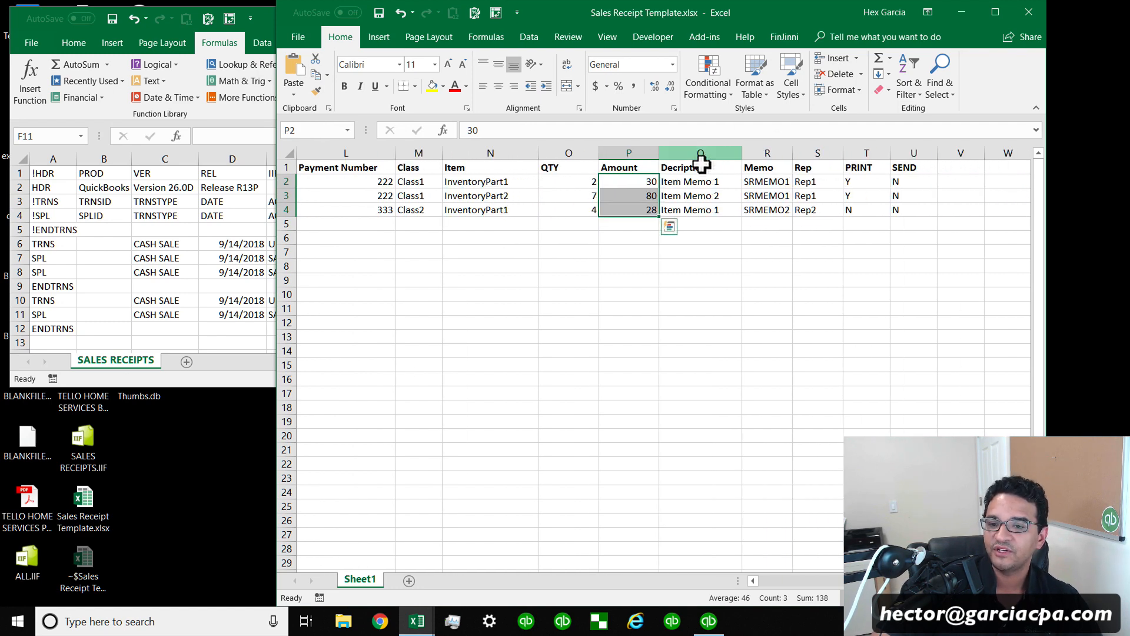
pyautogui.moveTo(702, 195); pyautogui.dragTo(810, 210)
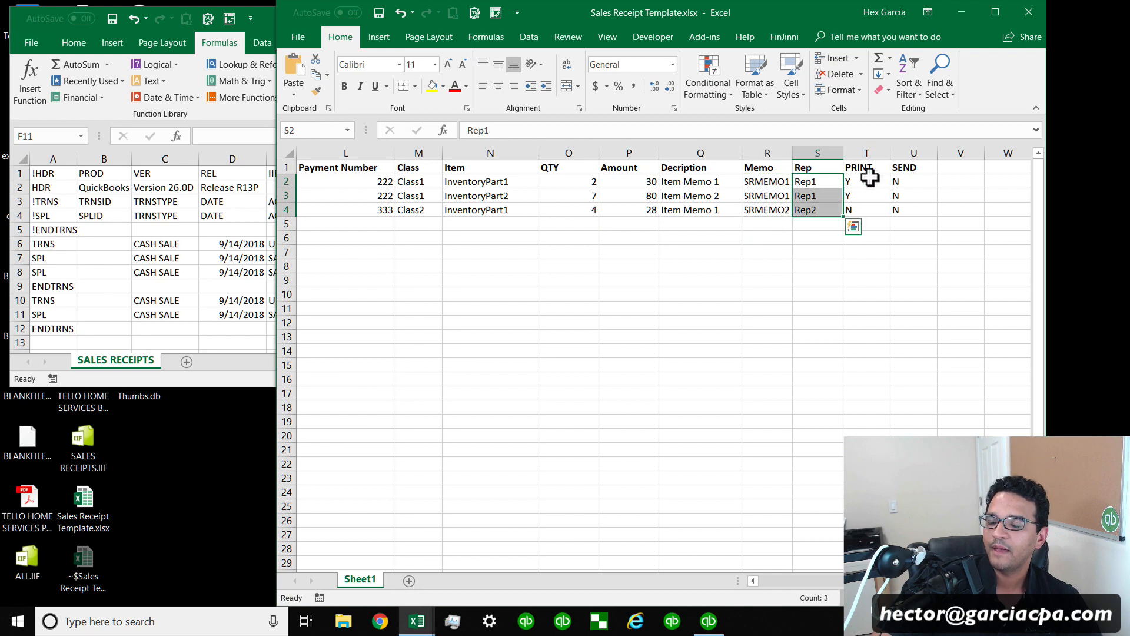
pyautogui.moveTo(868, 177); pyautogui.dragTo(867, 202)
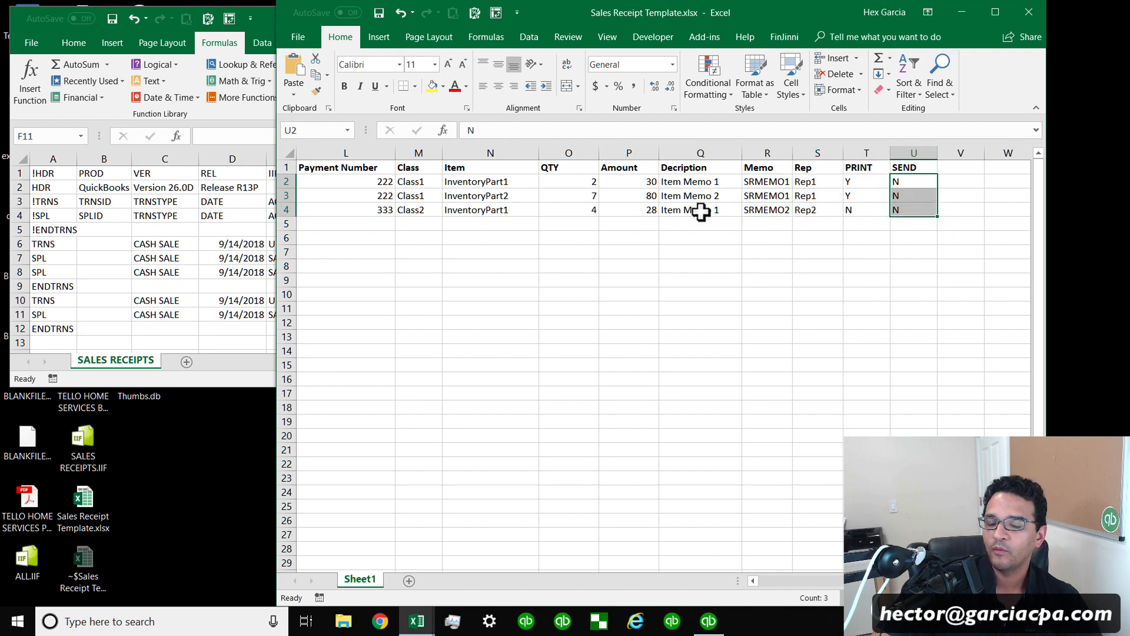
# Select the template's Date through Payment Method entries to review the fields it contains.
pyautogui.click(759, 580)
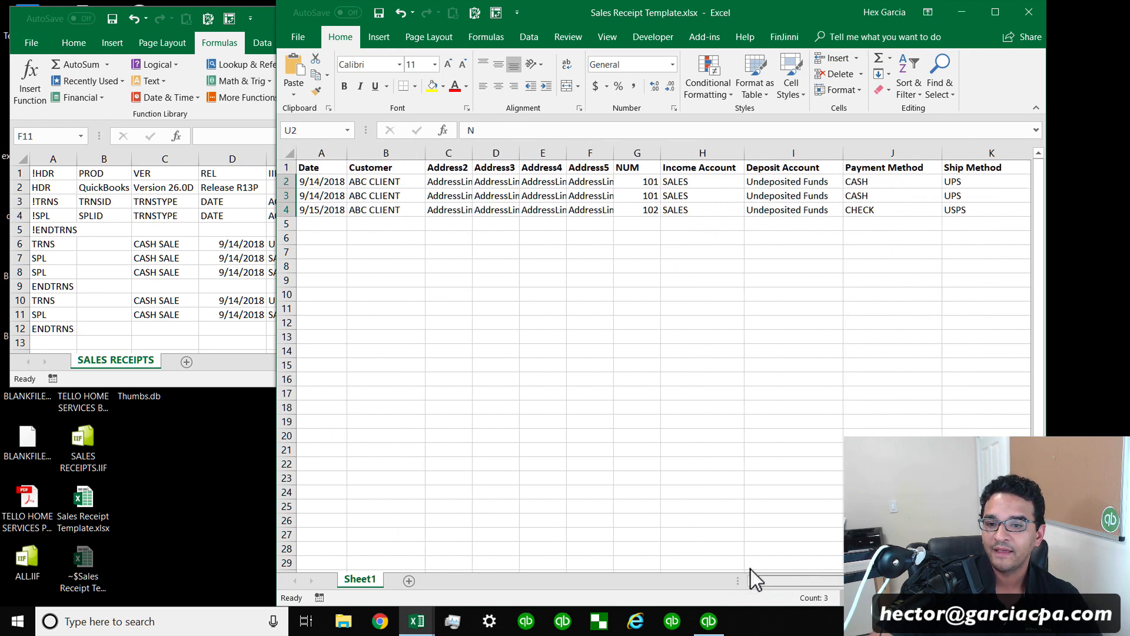
pyautogui.moveTo(328, 171); pyautogui.dragTo(870, 336)
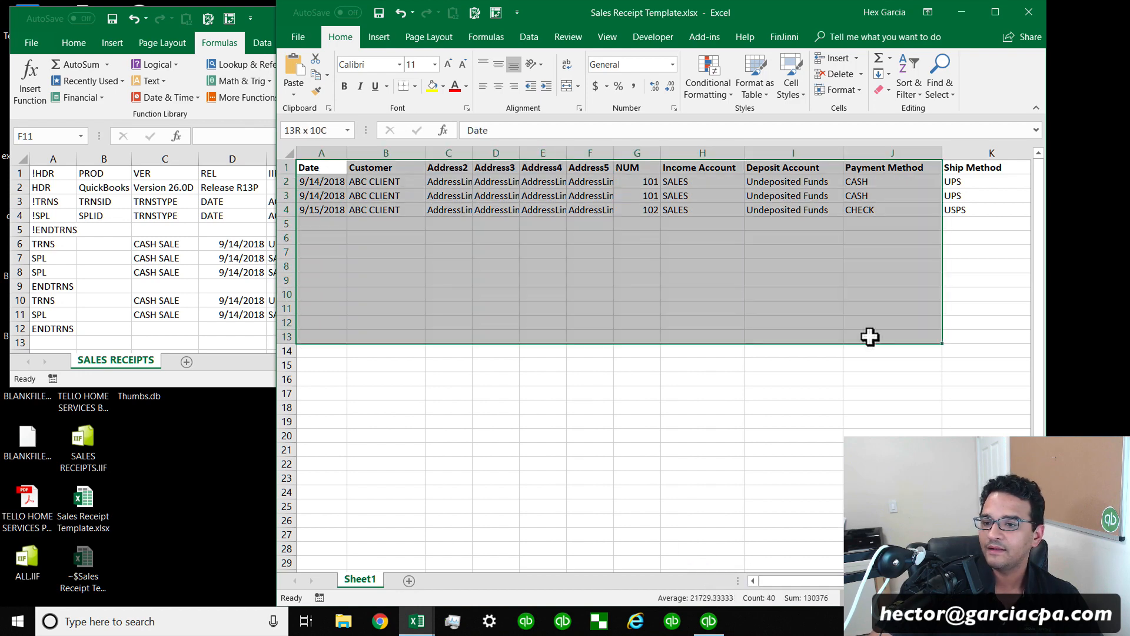
pyautogui.click(565, 198)
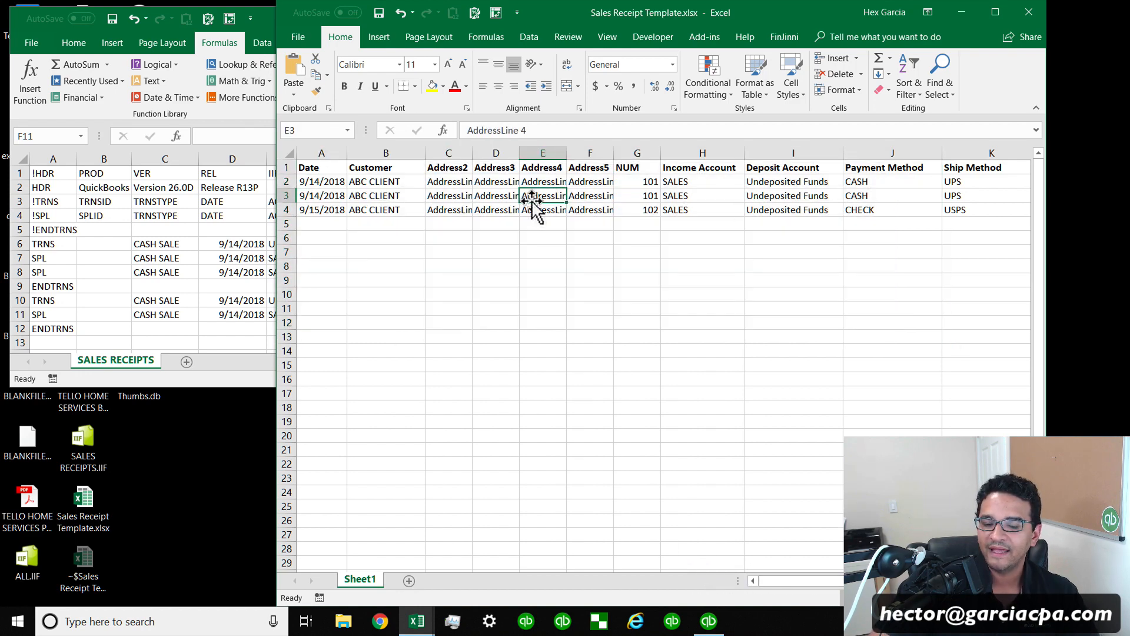
# Bring the SALES RECEIPTS.IIF window forward, enlarge it and move it over the template.
pyautogui.click(164, 278)
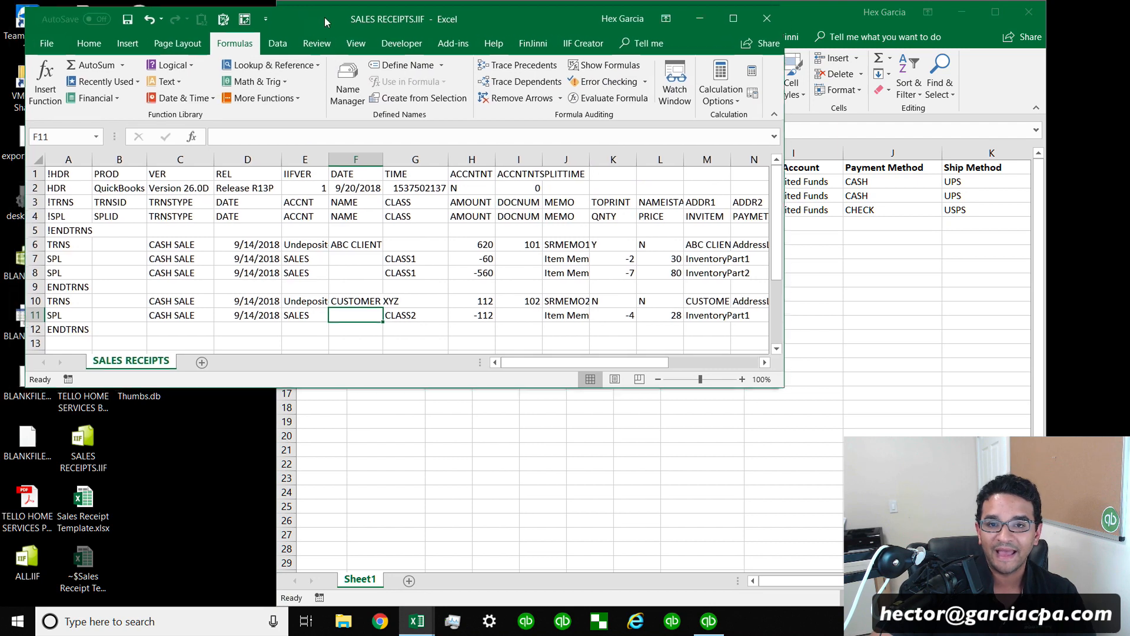
pyautogui.moveTo(323, 17); pyautogui.dragTo(288, 31)
pyautogui.moveTo(744, 398); pyautogui.dragTo(848, 465)
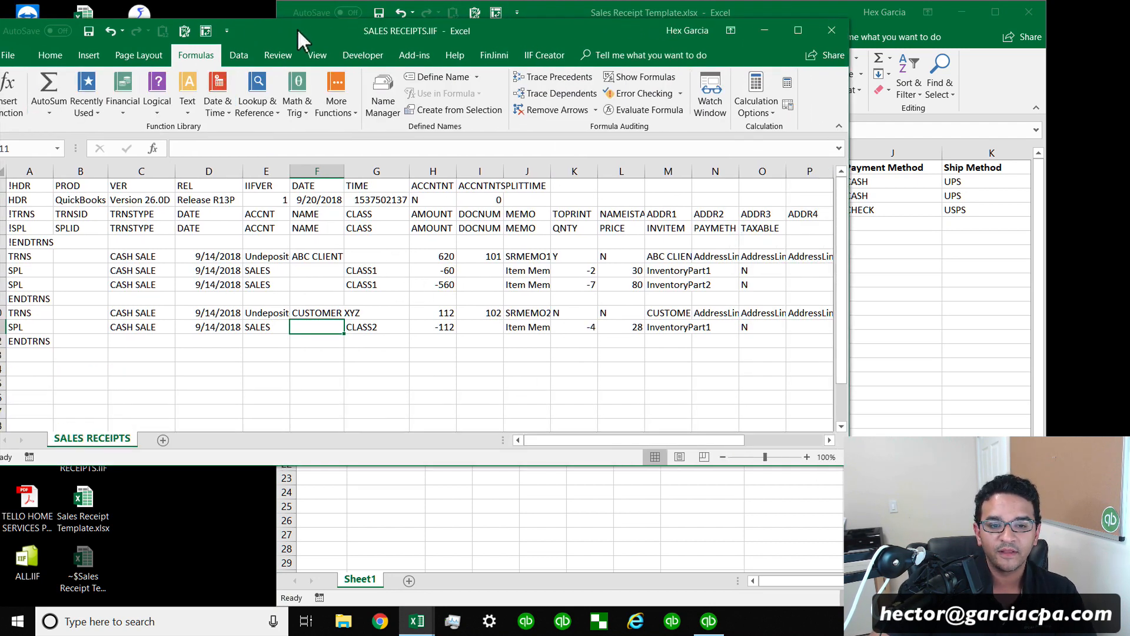
pyautogui.moveTo(298, 28); pyautogui.dragTo(331, 23)
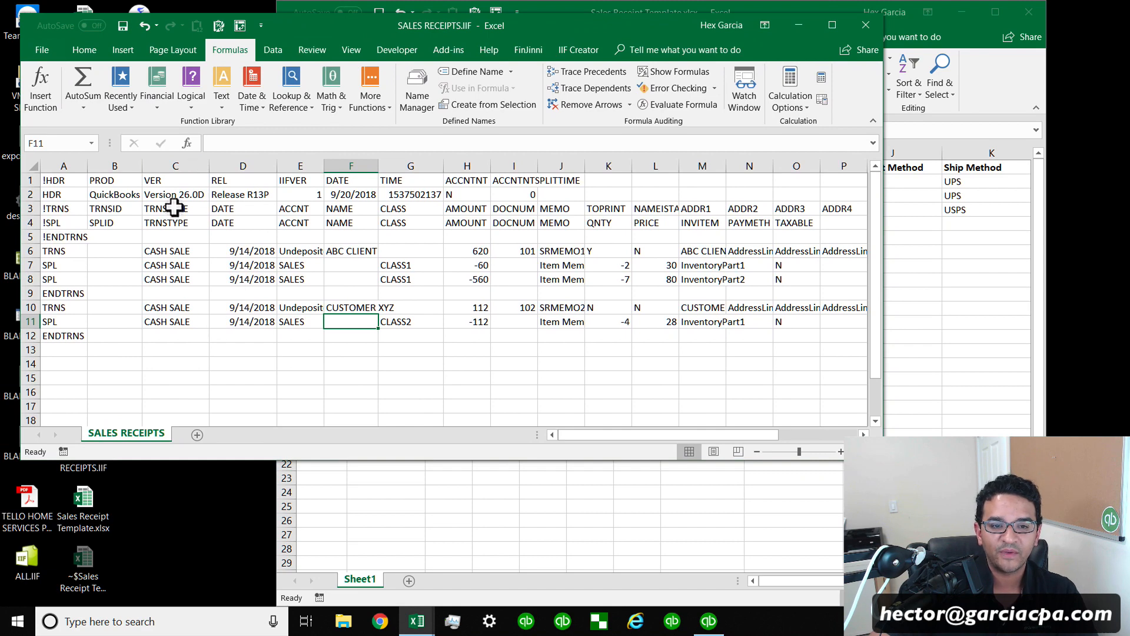
# Highlight the IIF file's TRNSTYPE and DATE entries and the TRNS, SPL and ENDTRNS row markers of each cash sale.
pyautogui.moveTo(176, 209); pyautogui.dragTo(181, 323)
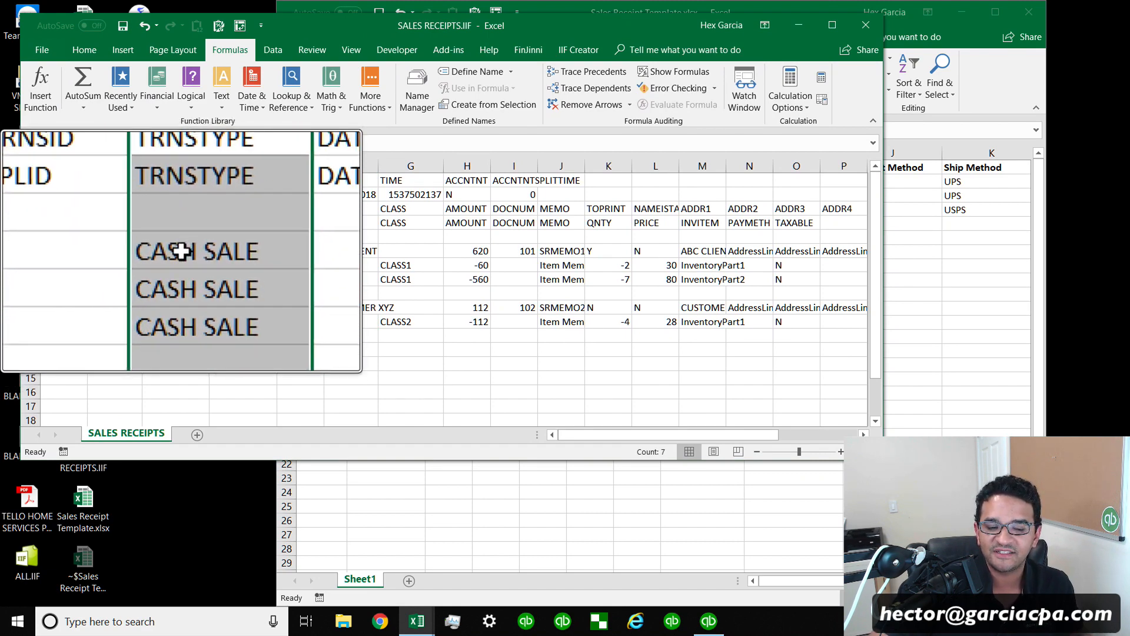
pyautogui.hotkey('ctrl', 'q')
pyautogui.click(183, 249)
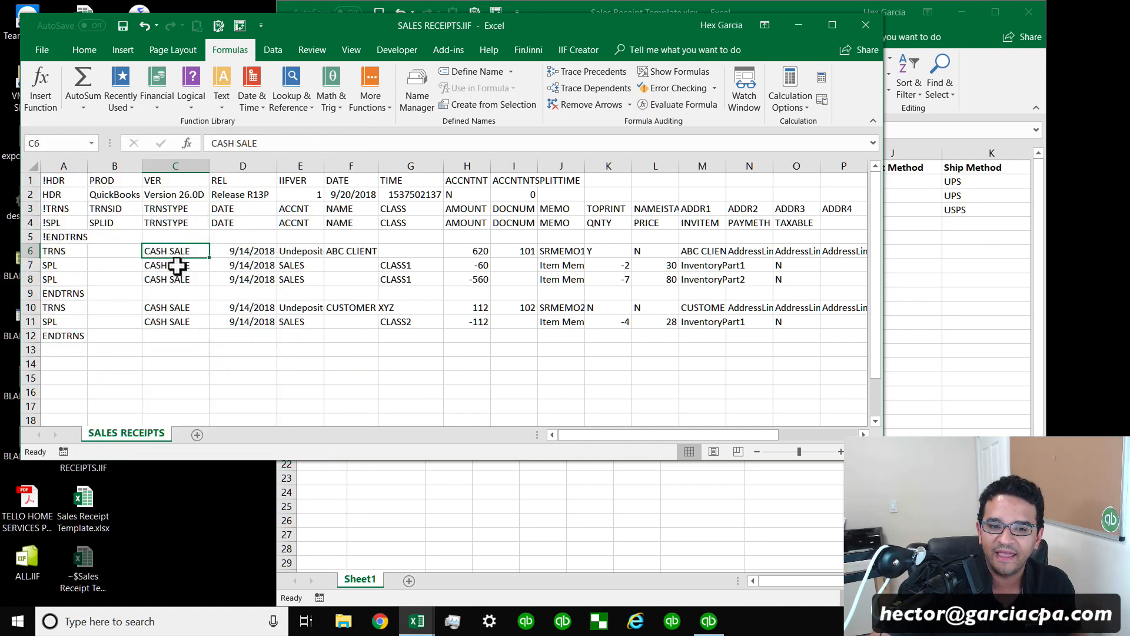
pyautogui.moveTo(255, 257); pyautogui.dragTo(253, 322)
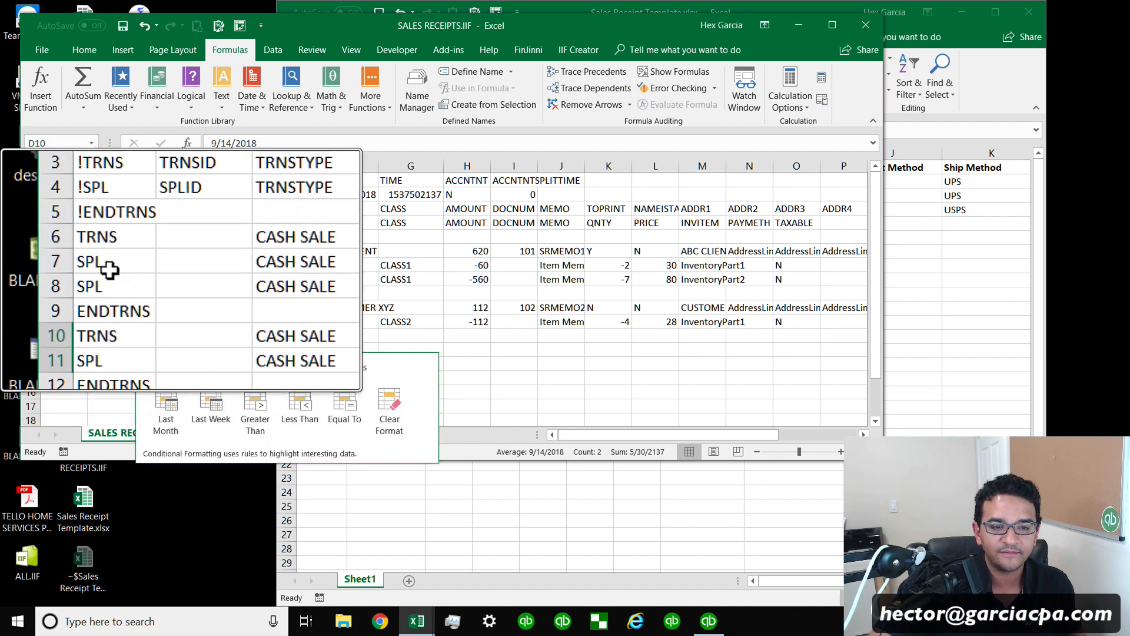
pyautogui.click(56, 248)
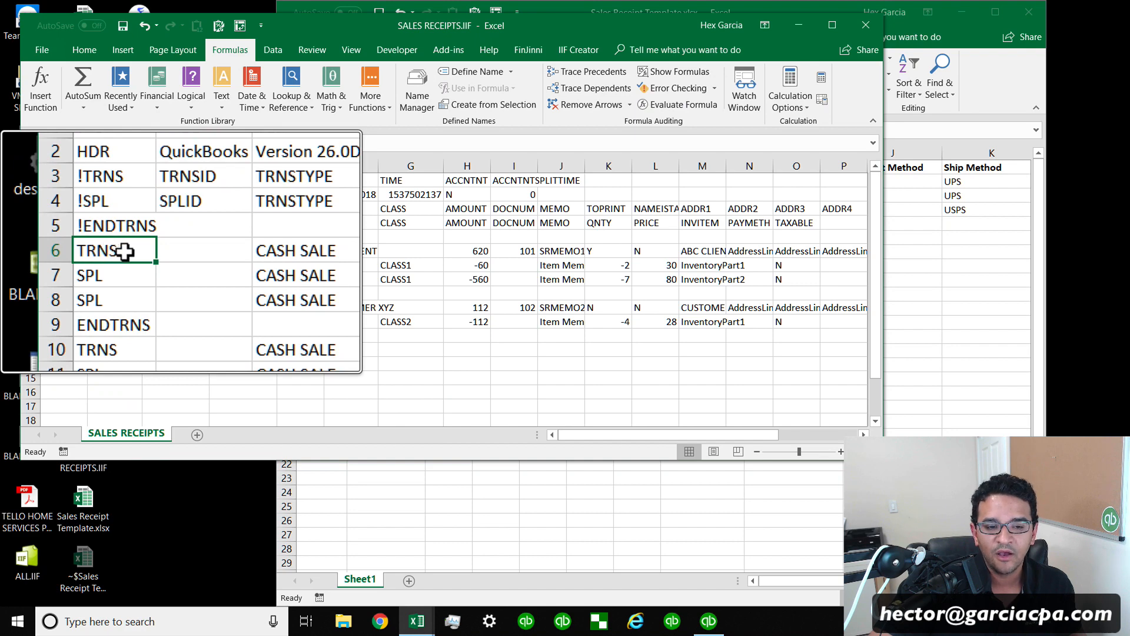
pyautogui.moveTo(124, 250); pyautogui.dragTo(122, 292)
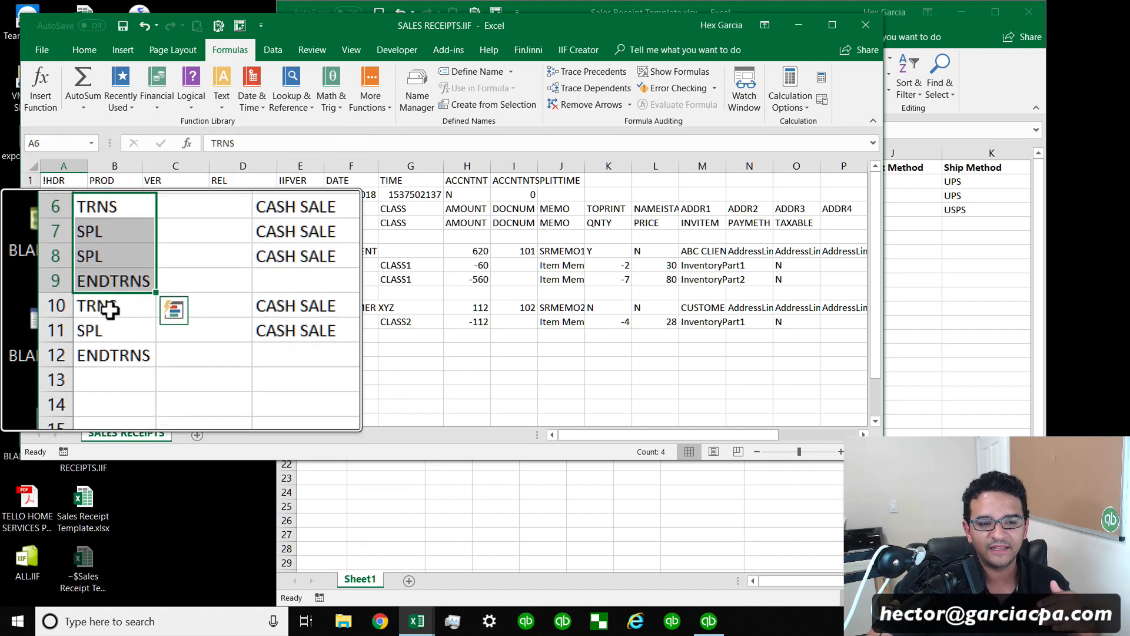
pyautogui.click(113, 309)
pyautogui.moveTo(112, 308); pyautogui.dragTo(126, 339)
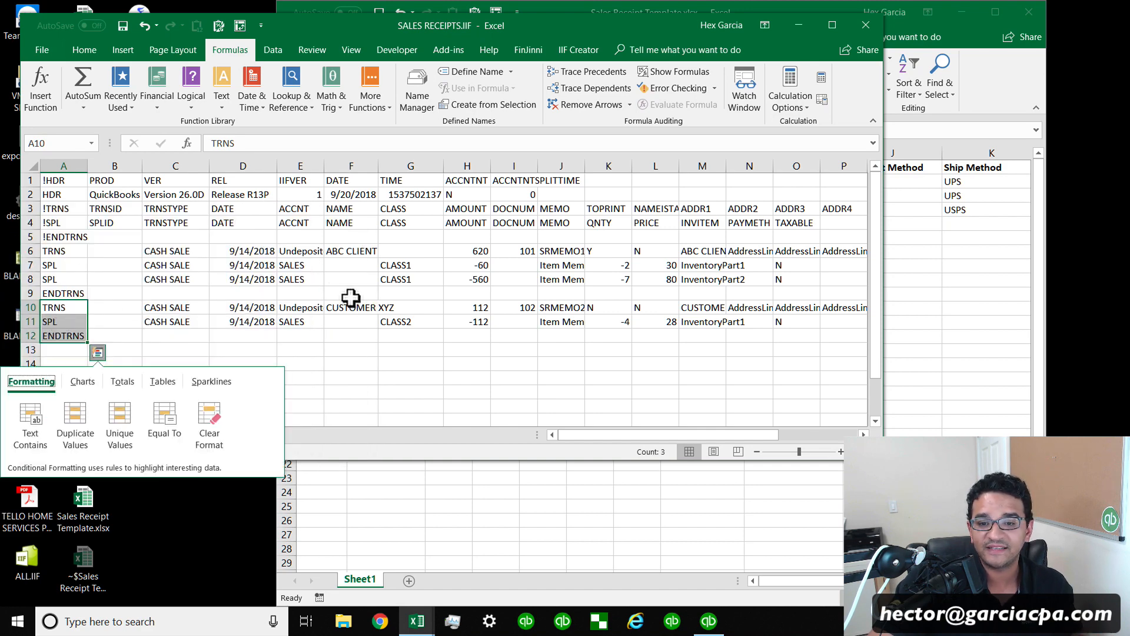
pyautogui.click(356, 294)
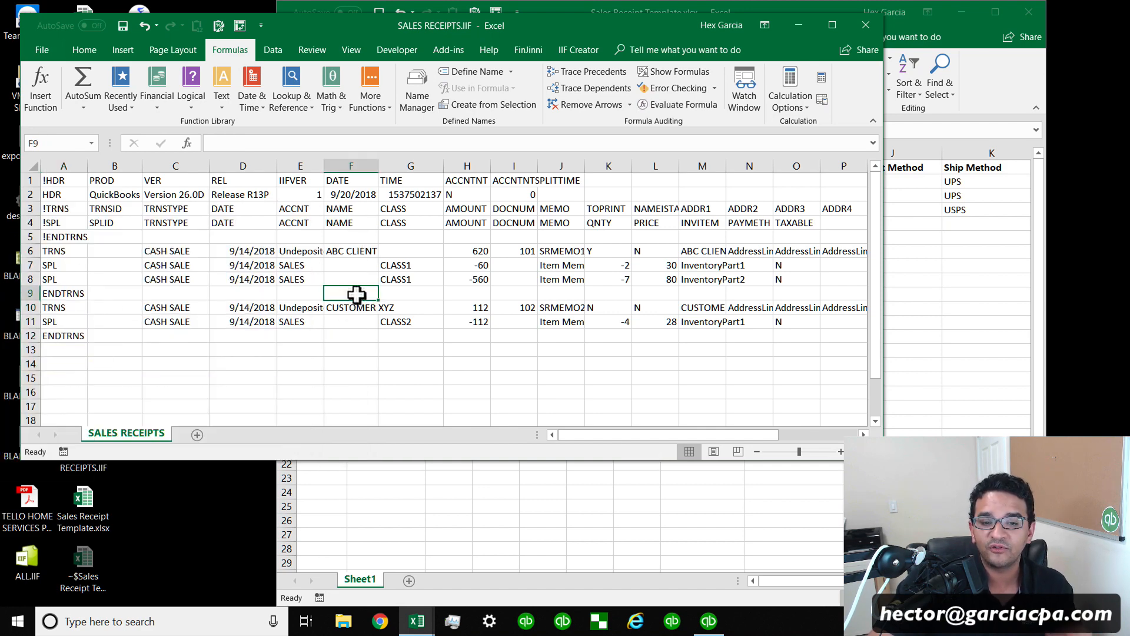
# Highlight the IIF file's DOCNUM entries and the AMOUNT values of the header and split rows.
pyautogui.click(513, 251)
pyautogui.click(513, 306)
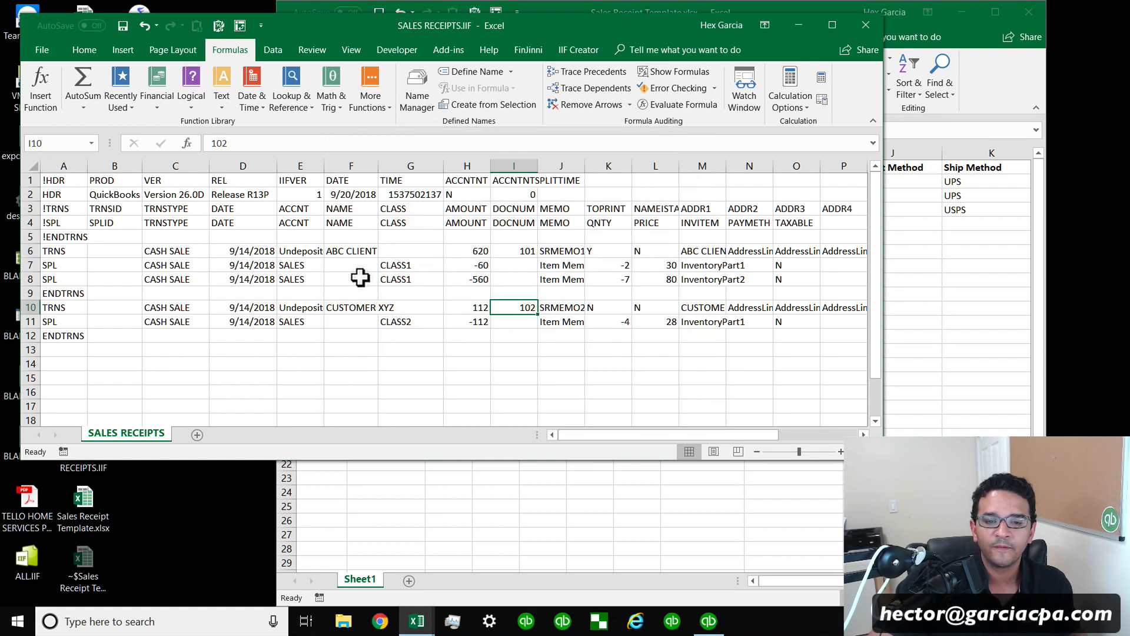
pyautogui.click(474, 268)
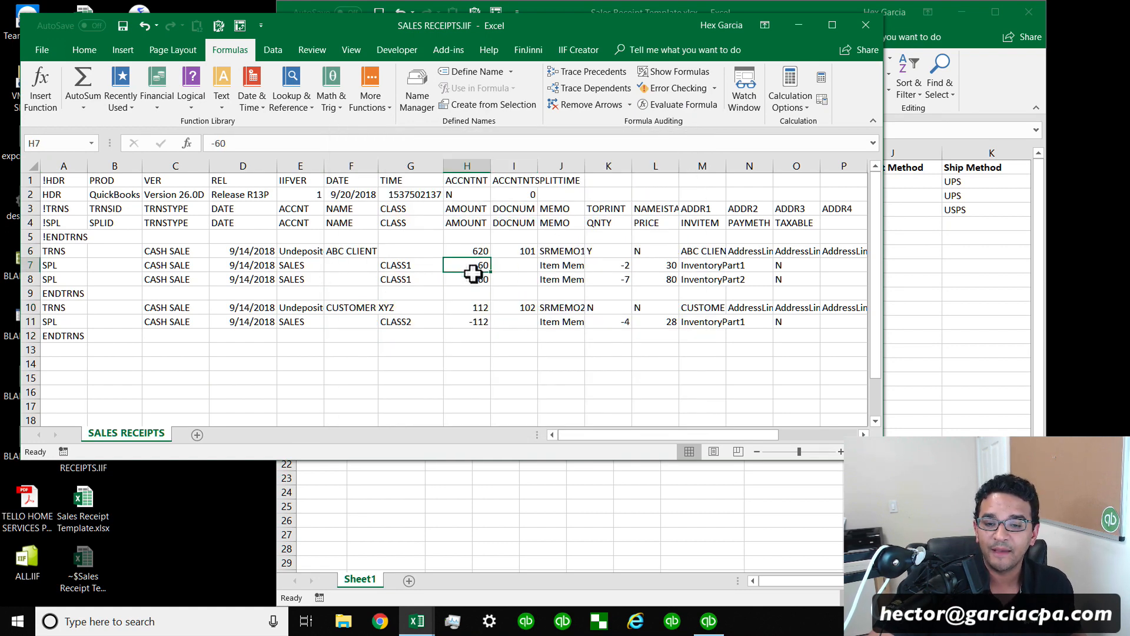
pyautogui.click(501, 295)
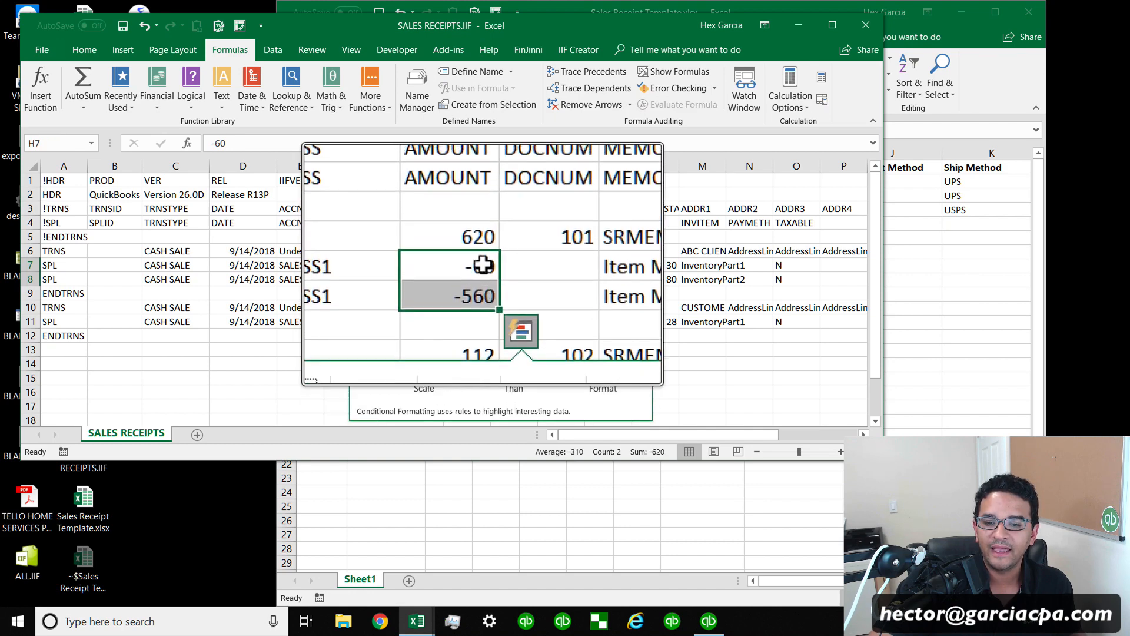
pyautogui.click(477, 280)
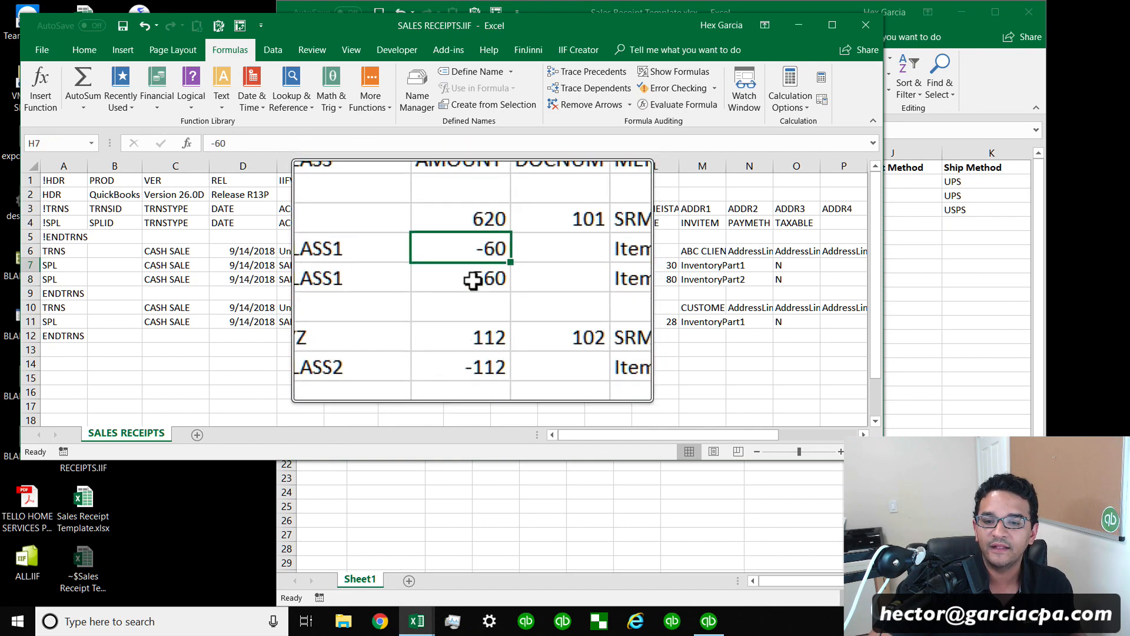
pyautogui.click(475, 265)
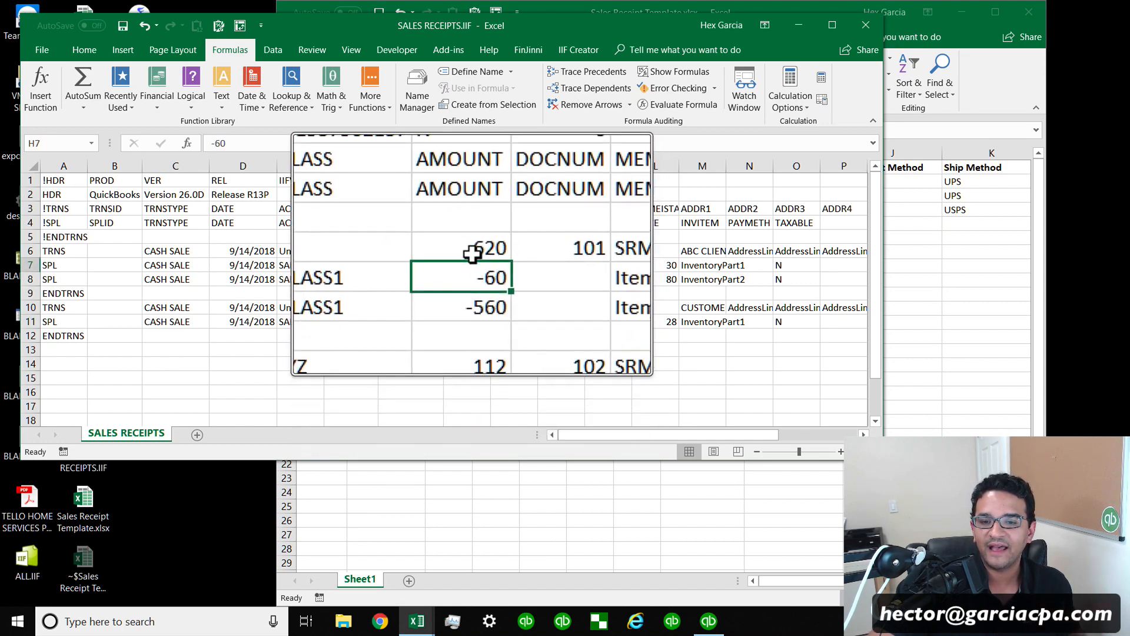
pyautogui.click(476, 251)
pyautogui.moveTo(477, 265); pyautogui.dragTo(476, 278)
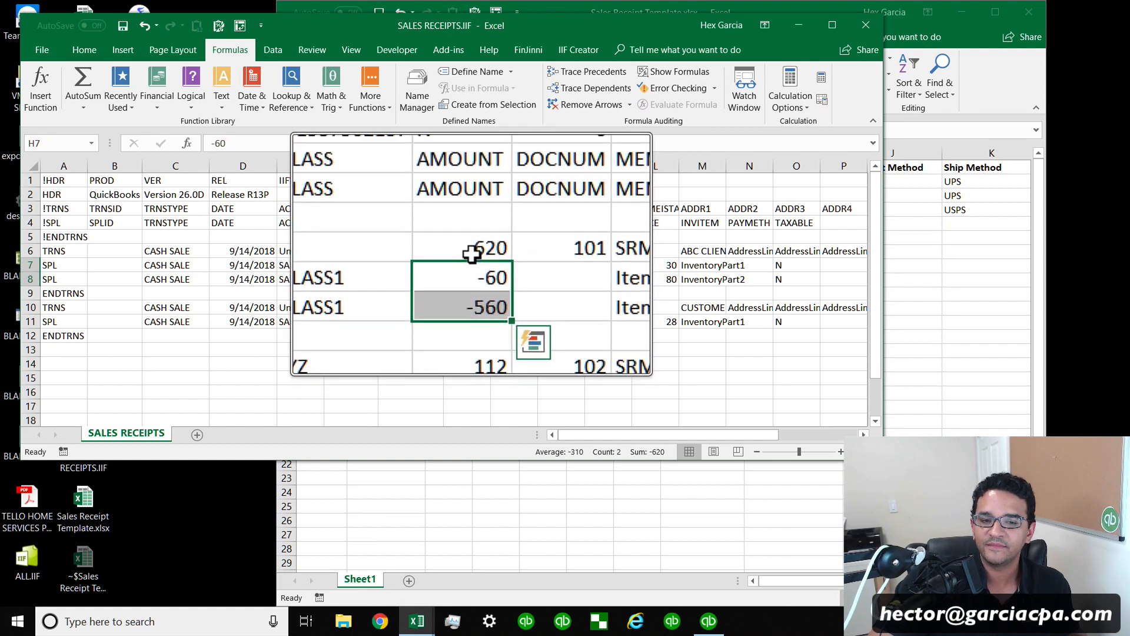
pyautogui.click(467, 252)
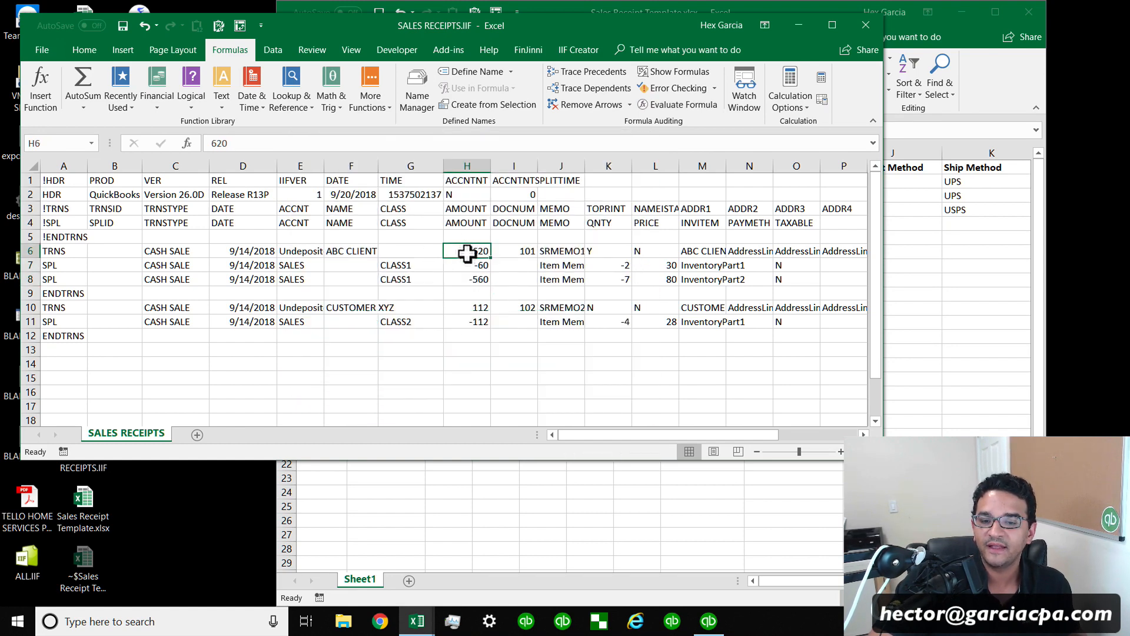
pyautogui.moveTo(476, 264); pyautogui.dragTo(474, 276)
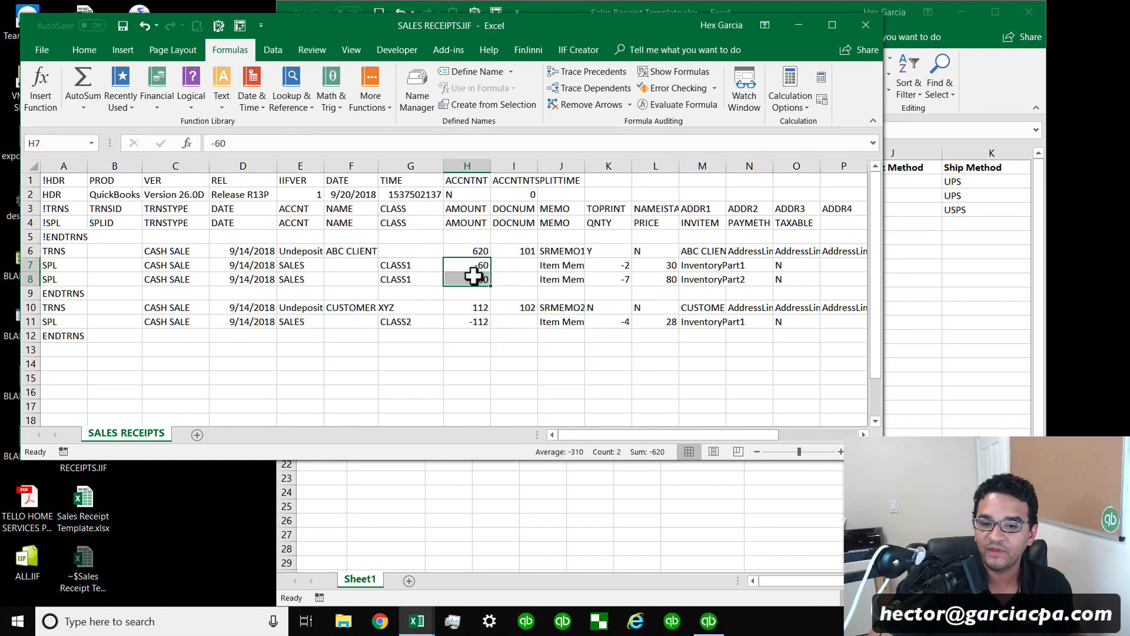
pyautogui.click(475, 252)
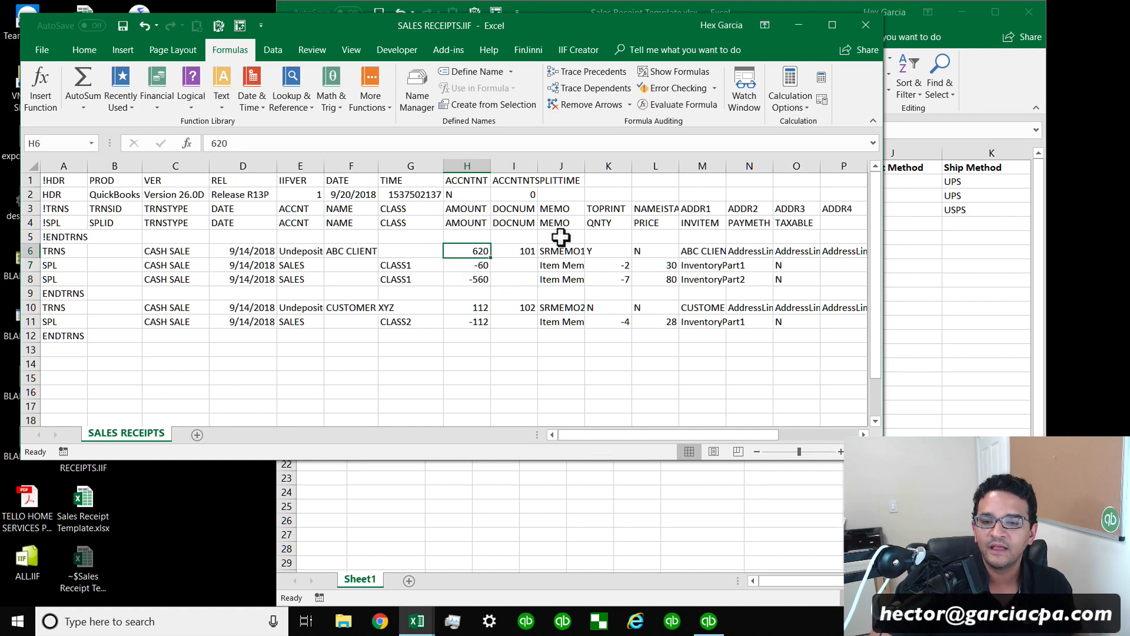
# Widen the IIF file's MEMO column and highlight the header and item memo entries.
pyautogui.moveTo(585, 166); pyautogui.dragTo(607, 166)
pyautogui.click(575, 213)
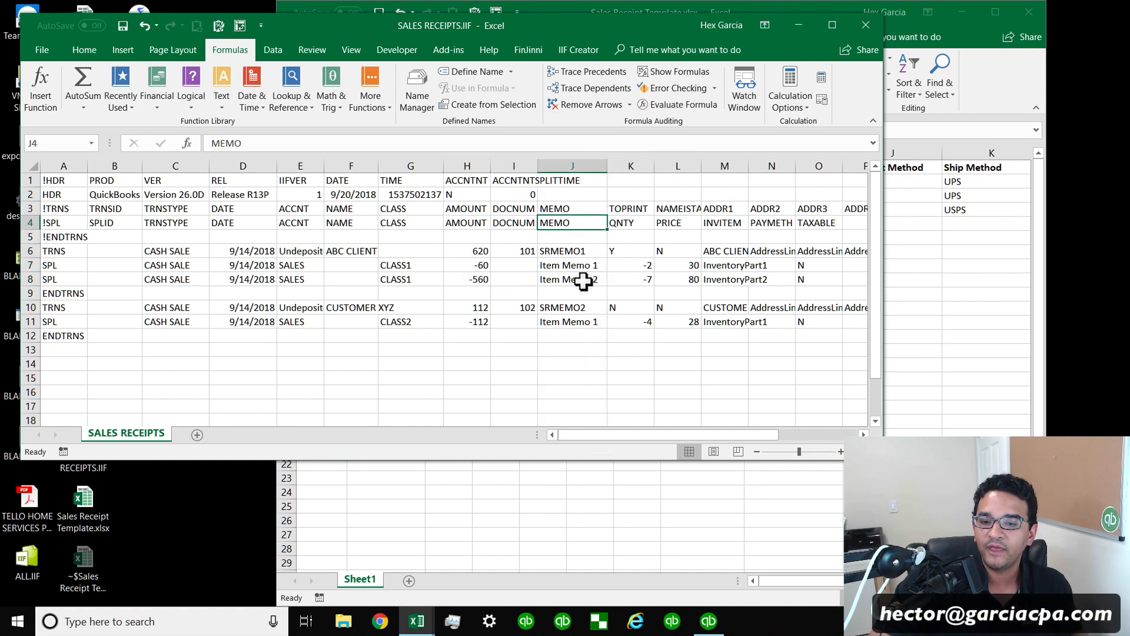
pyautogui.moveTo(584, 264); pyautogui.dragTo(584, 280)
pyautogui.click(579, 268)
pyautogui.click(579, 279)
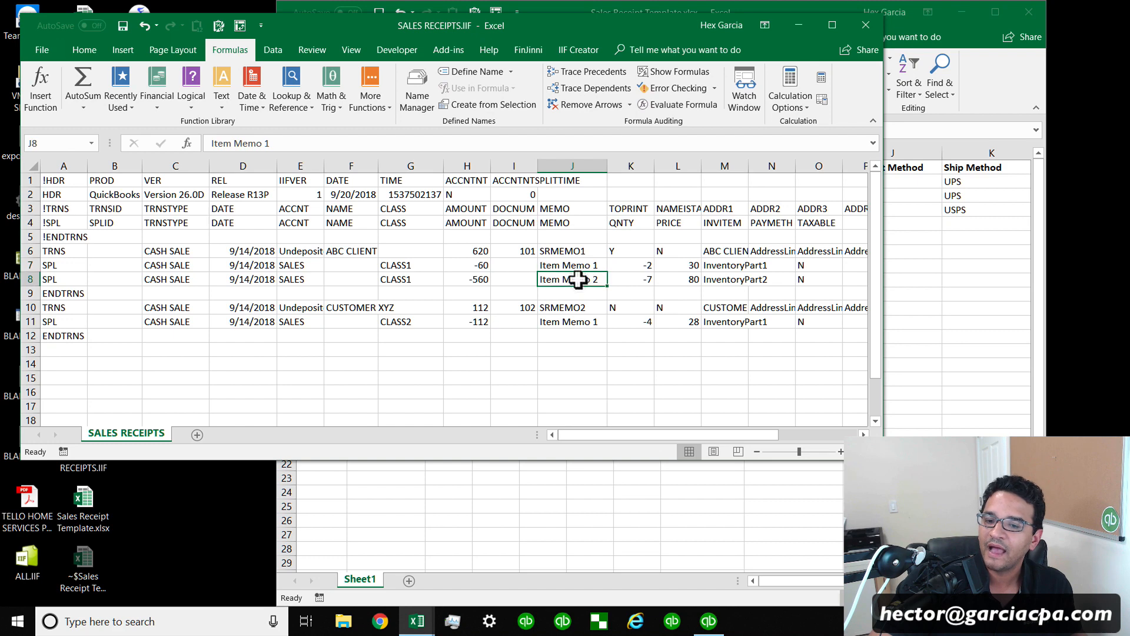
pyautogui.click(577, 267)
pyautogui.click(580, 250)
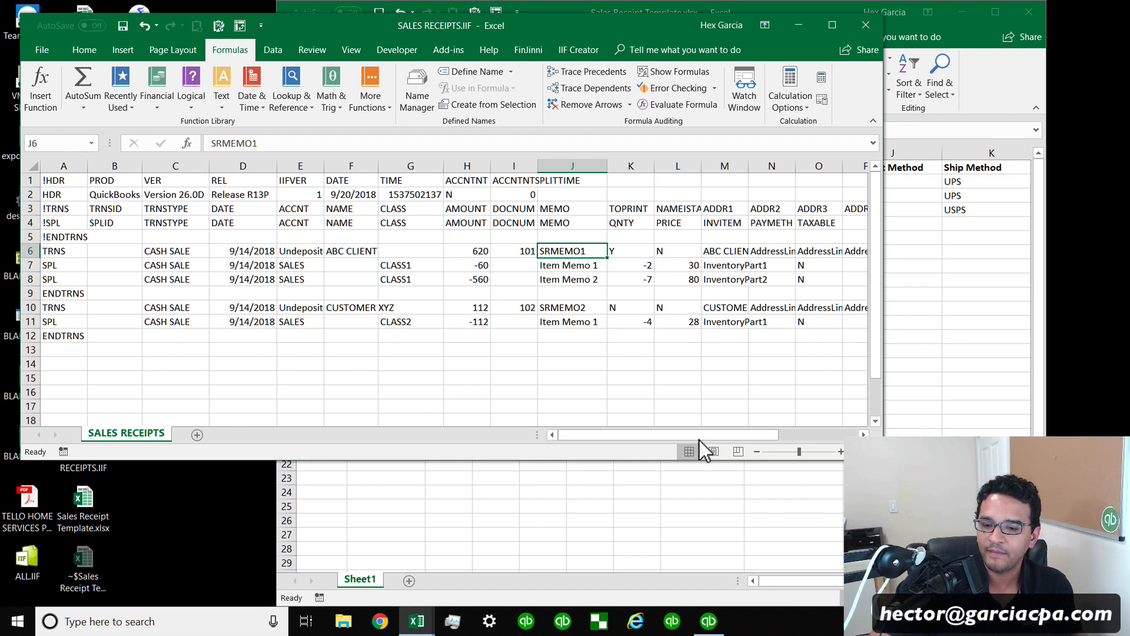
# Scroll across the IIF file's columns and highlight the INVITEM entries of the split rows.
pyautogui.moveTo(700, 440); pyautogui.dragTo(739, 437)
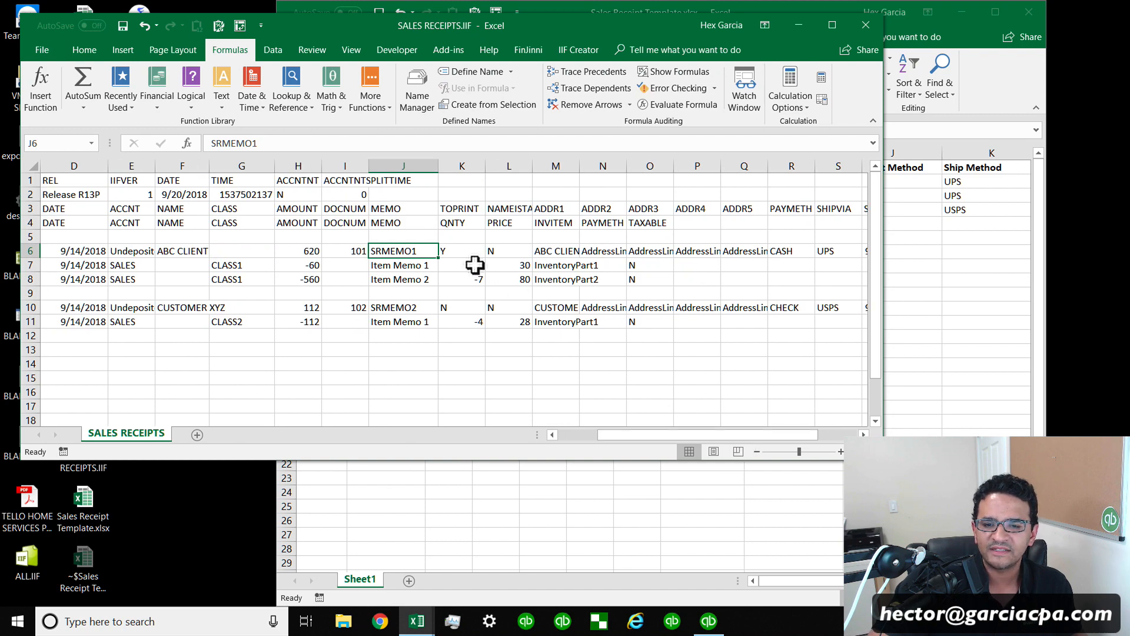
pyautogui.moveTo(475, 264); pyautogui.dragTo(559, 280)
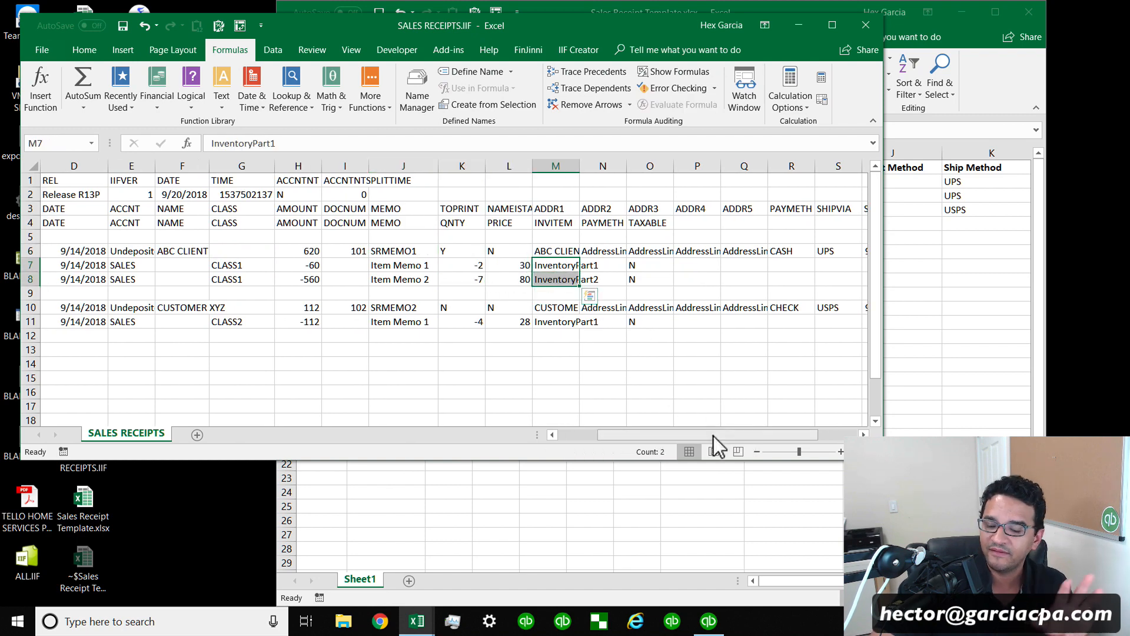
pyautogui.moveTo(714, 437); pyautogui.dragTo(757, 437)
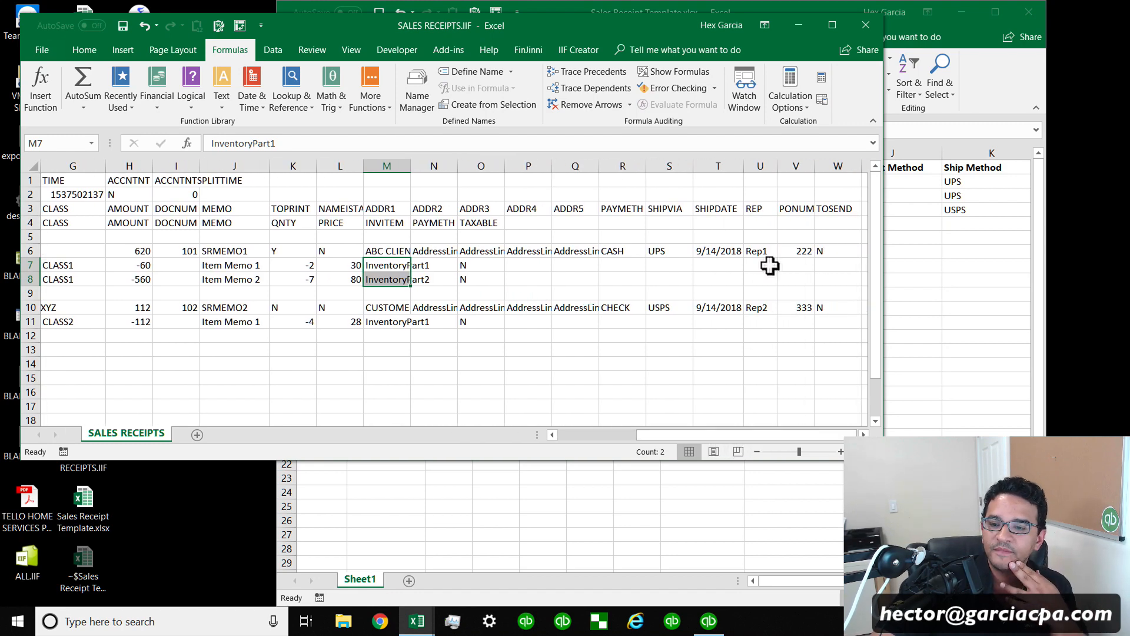
pyautogui.moveTo(674, 437); pyautogui.dragTo(570, 433)
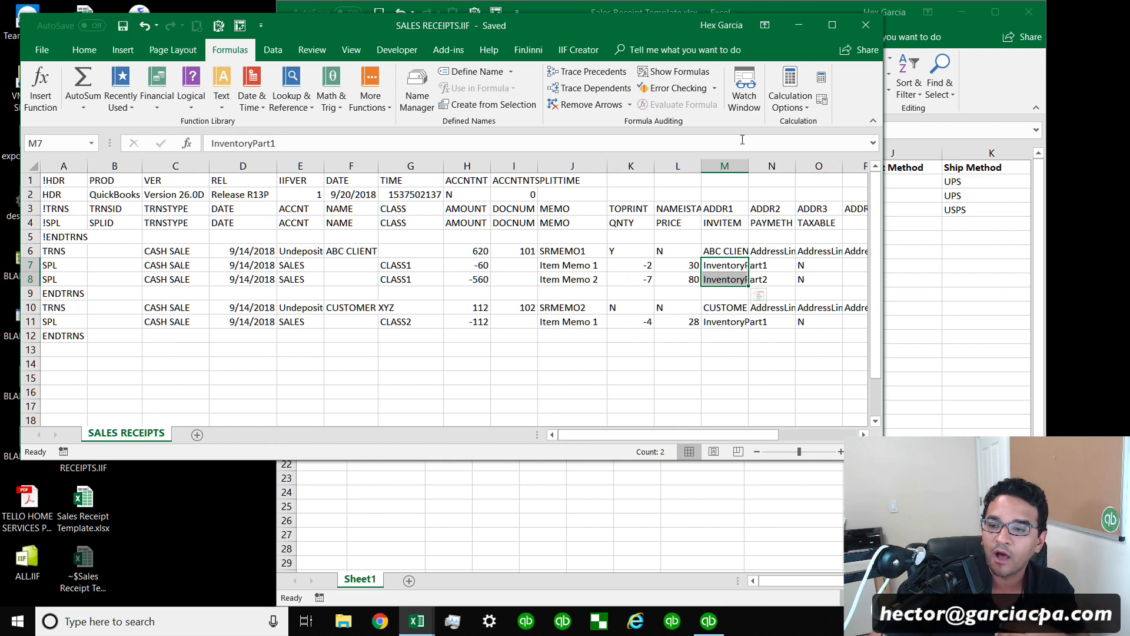
# Highlight the template's Address3 through Deposit Account entries, then close the SALES RECEIPTS.IIF workbook.
pyautogui.click(913, 250)
pyautogui.moveTo(496, 181); pyautogui.dragTo(745, 210)
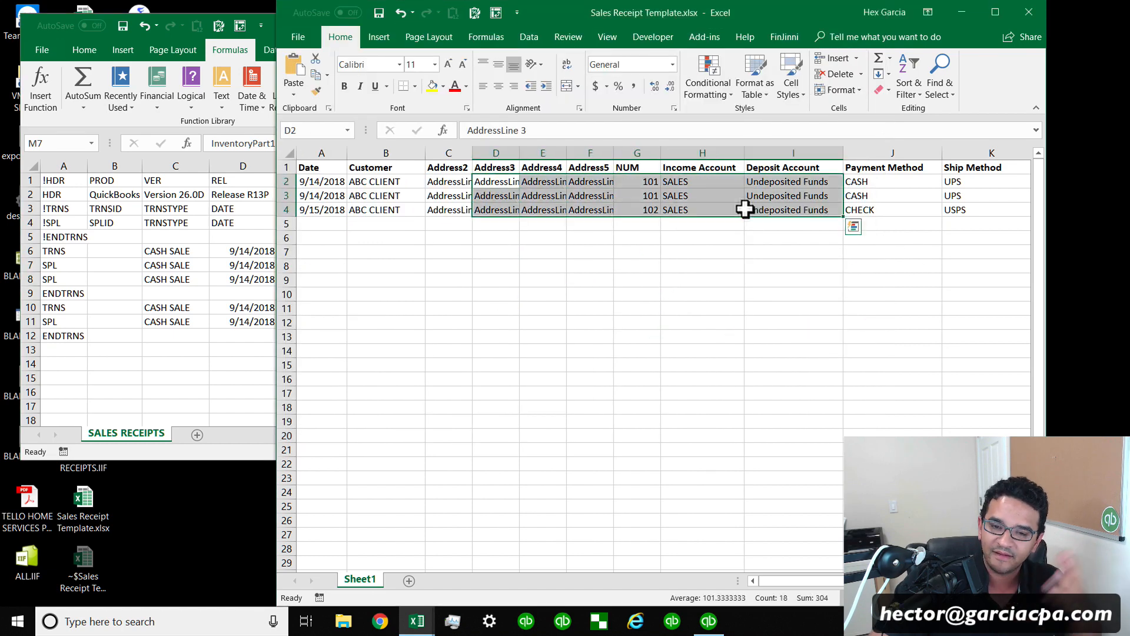
pyautogui.click(147, 278)
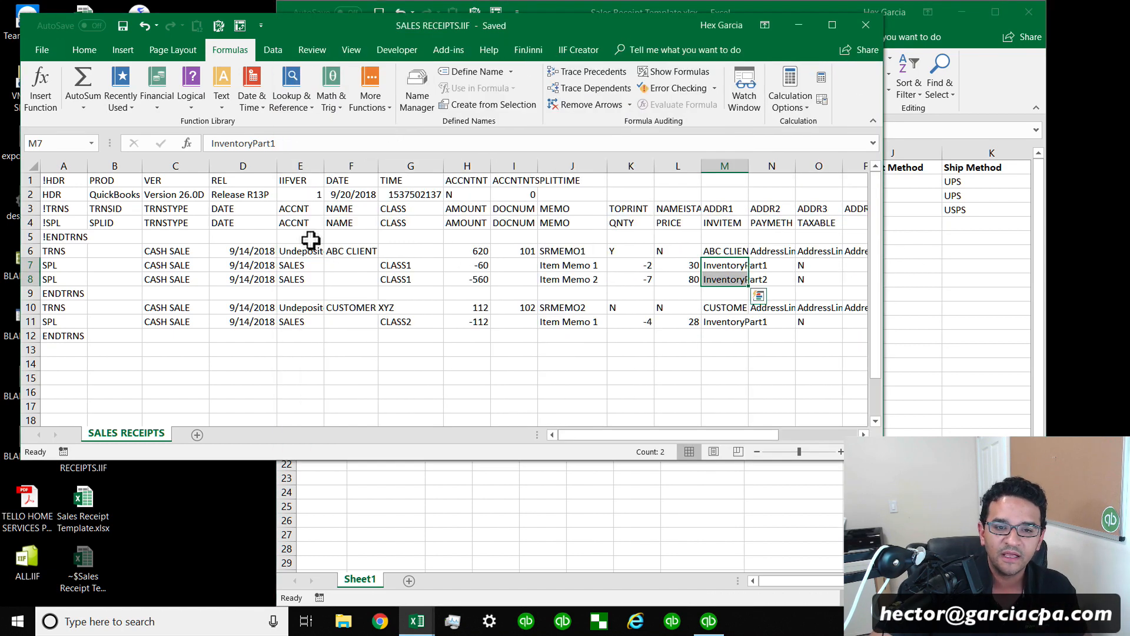
pyautogui.click(866, 25)
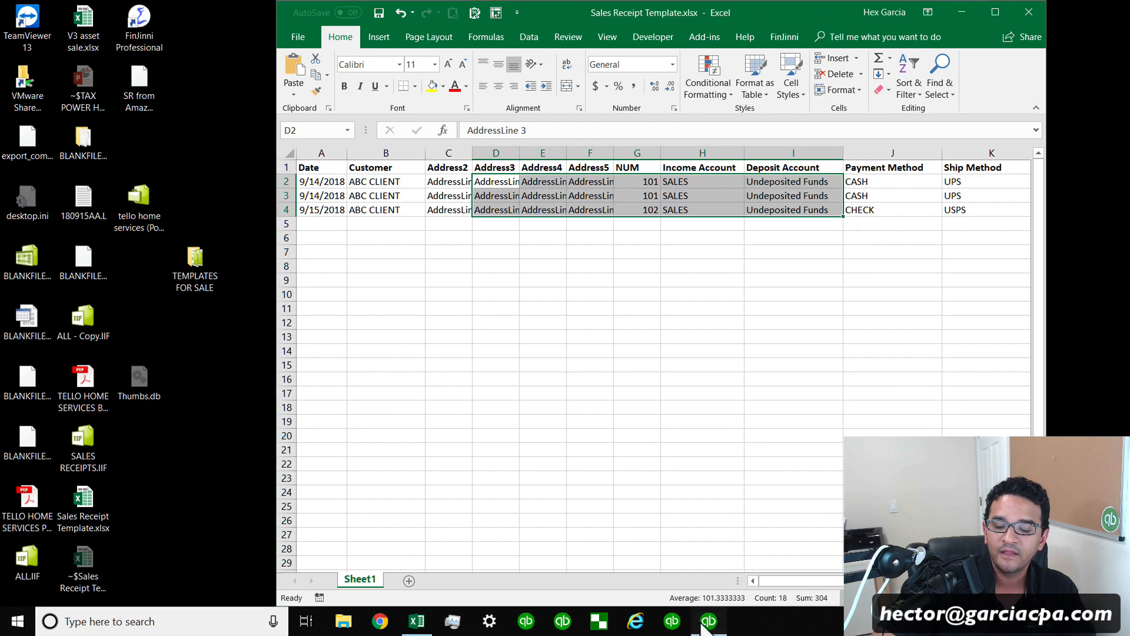
# Switch to QuickBooks and import the SALES RECEIPTS.IIF file from the desktop as an IIF file.
pyautogui.click(708, 621)
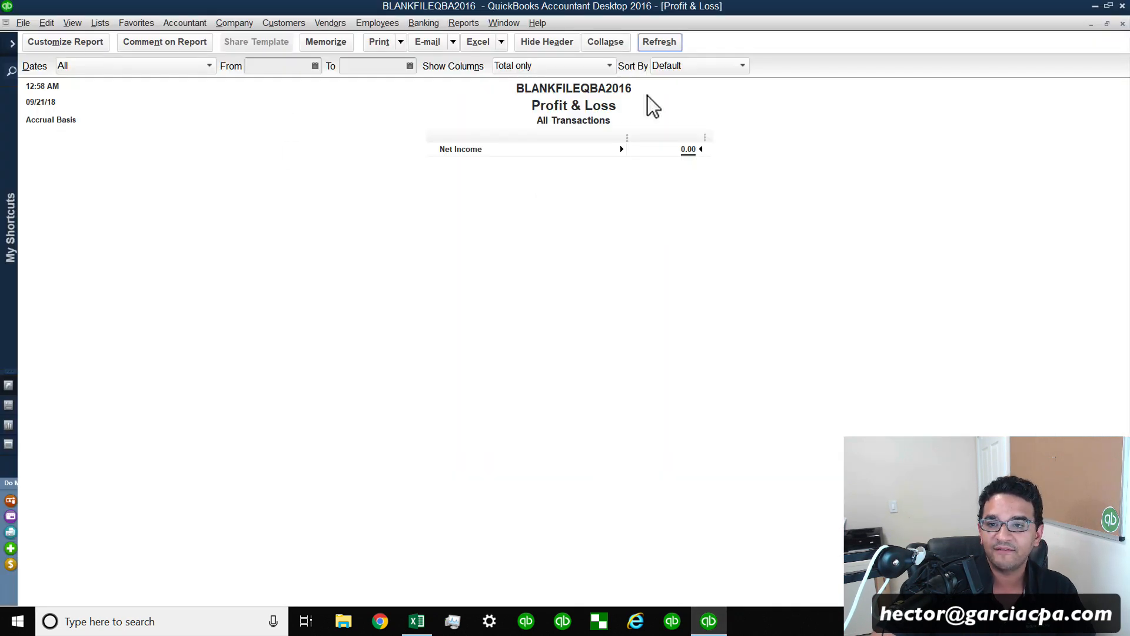
pyautogui.click(24, 25)
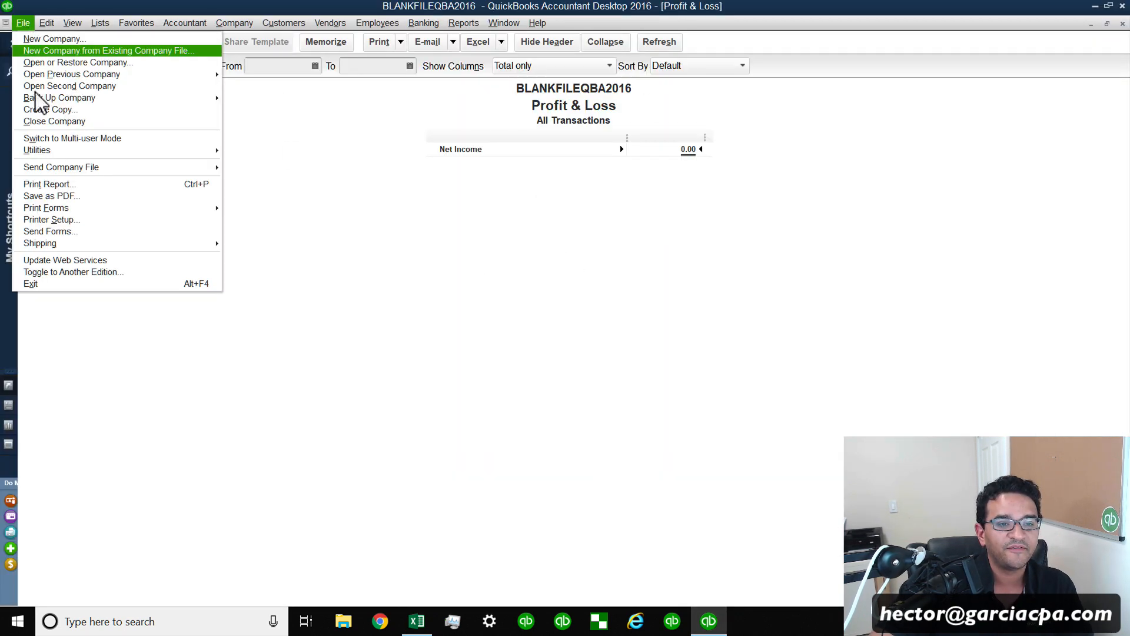
pyautogui.moveTo(50, 146)
pyautogui.moveTo(254, 153)
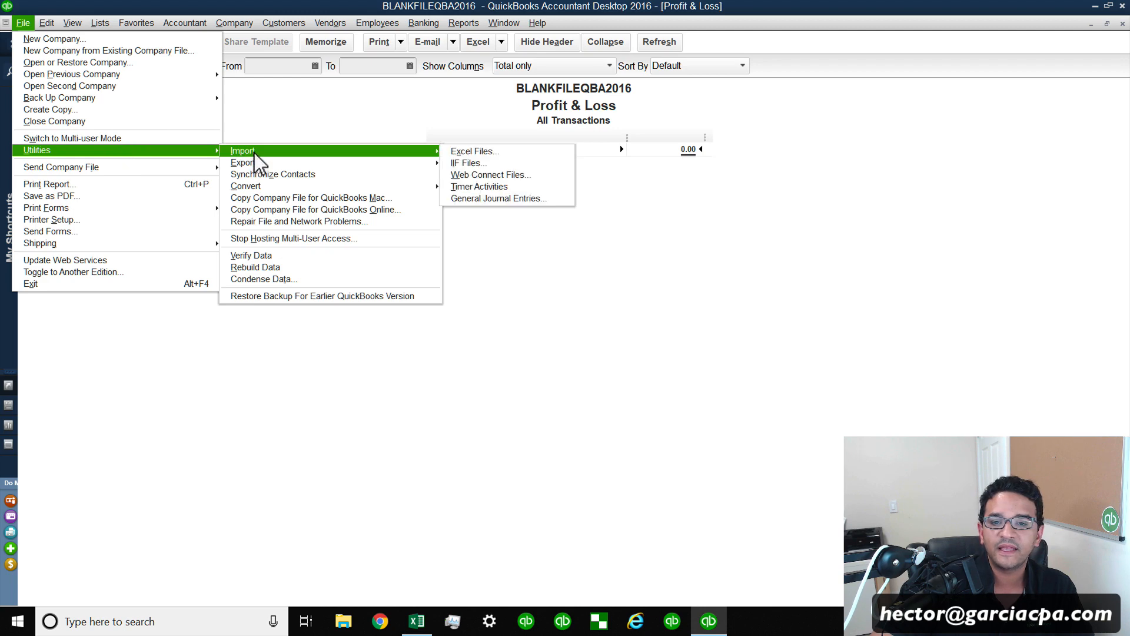
pyautogui.click(474, 162)
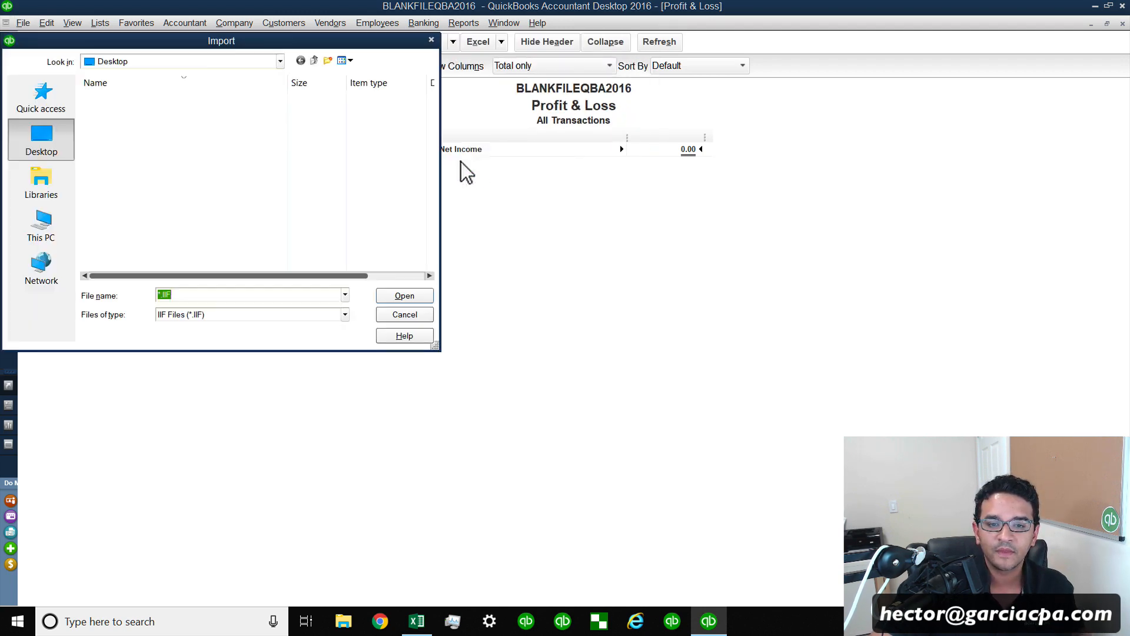
pyautogui.click(139, 97)
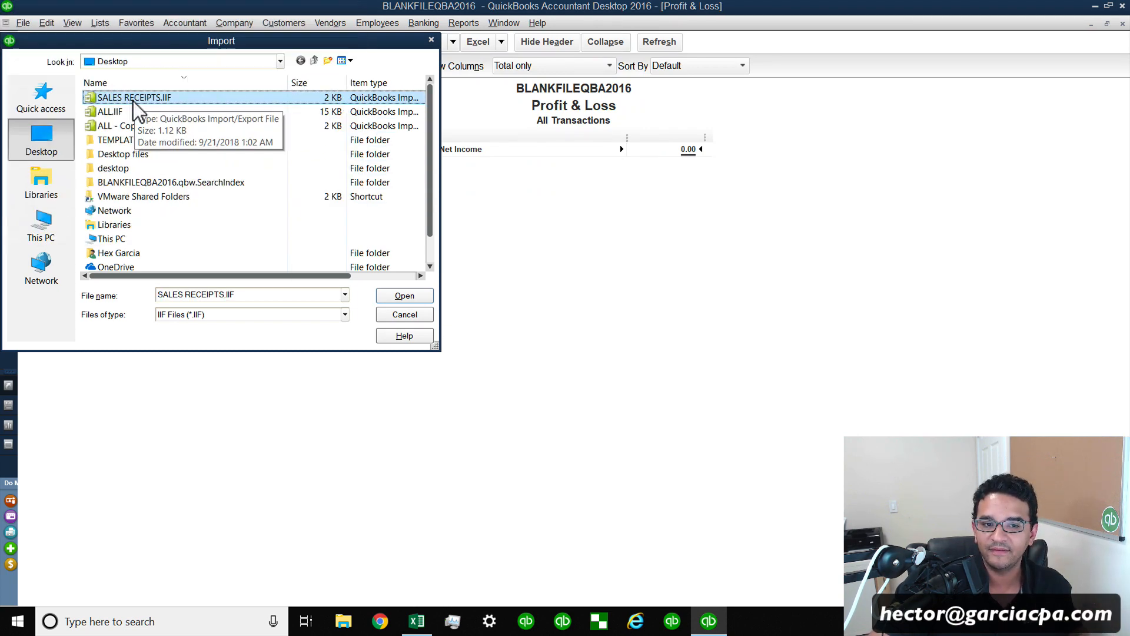
pyautogui.click(404, 296)
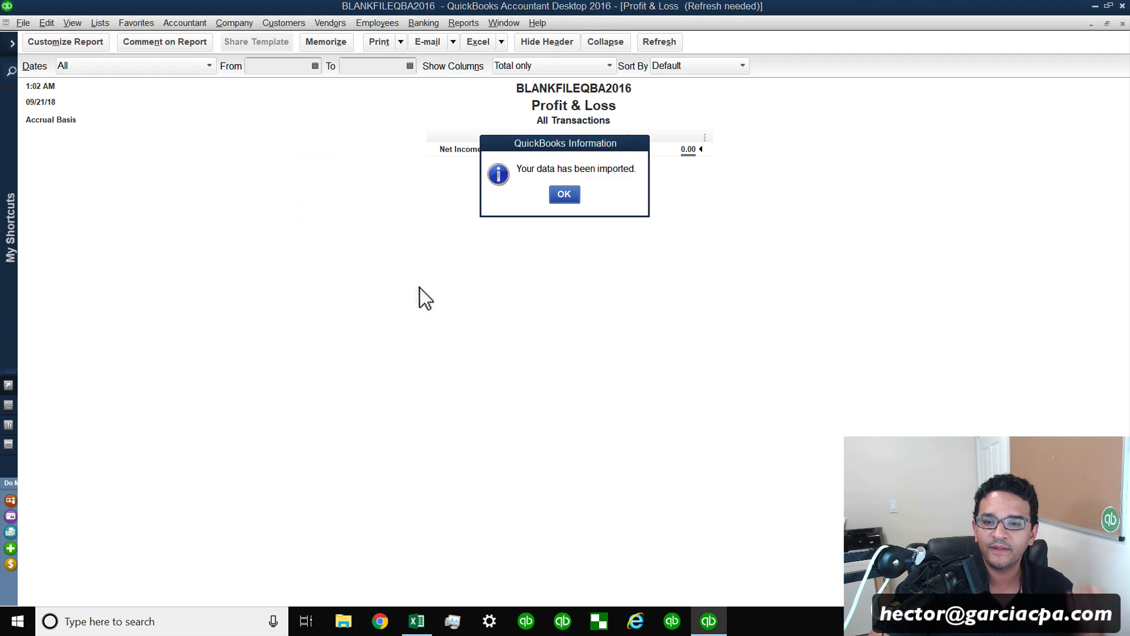
pyautogui.click(567, 197)
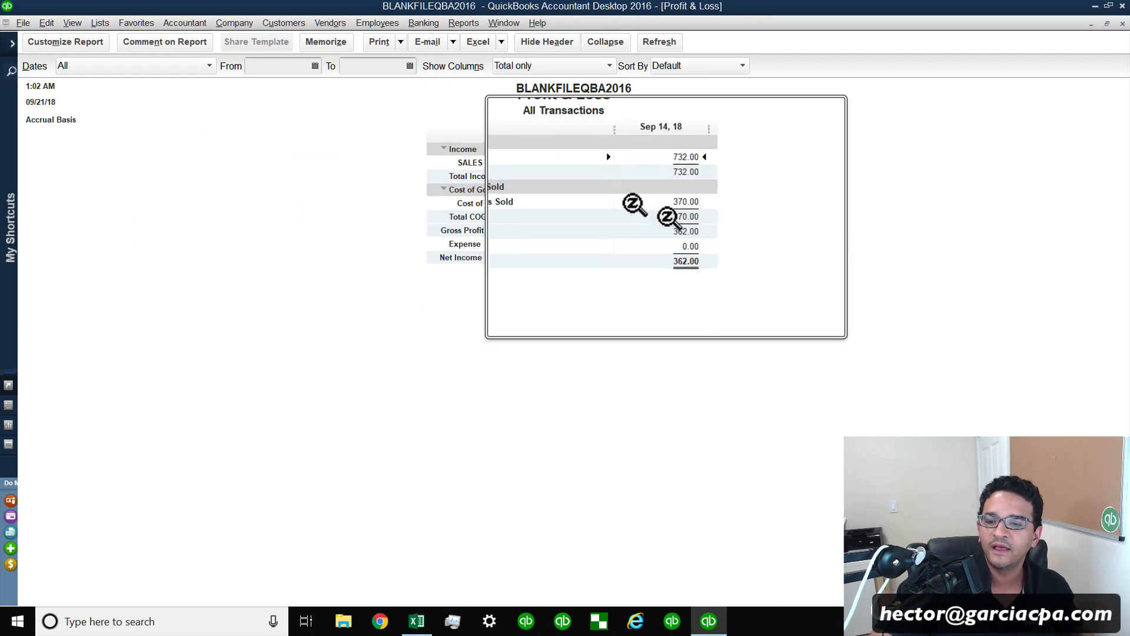
# Drill into the Profit & Loss SALES income and open the ABC CLIENT sales receipt.
pyautogui.doubleClick(683, 162)
pyautogui.doubleClick(474, 165)
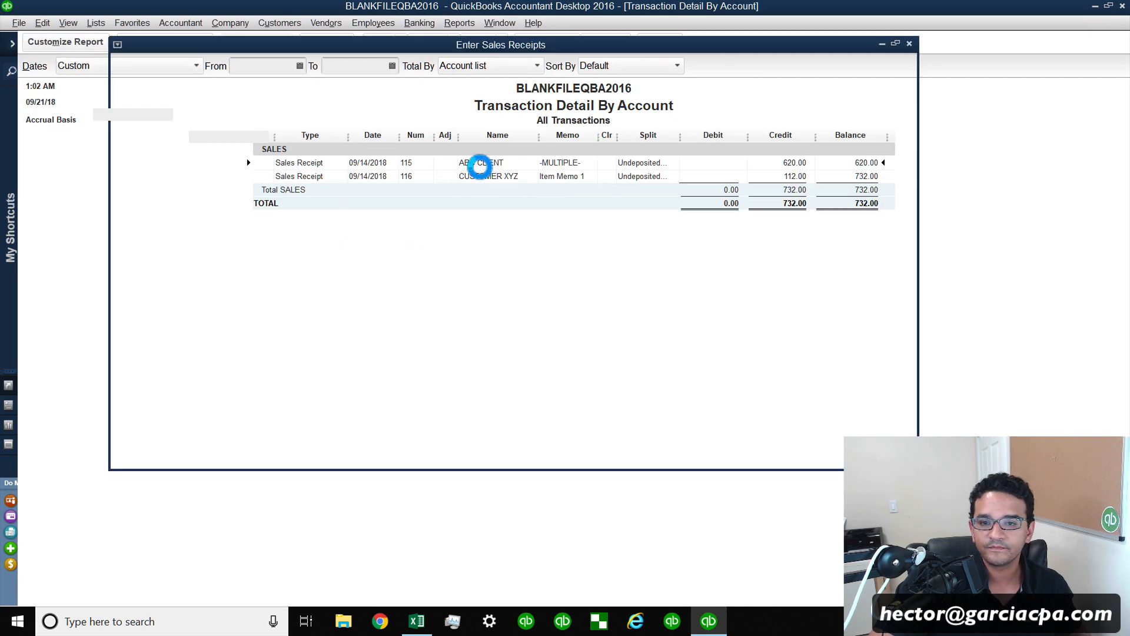